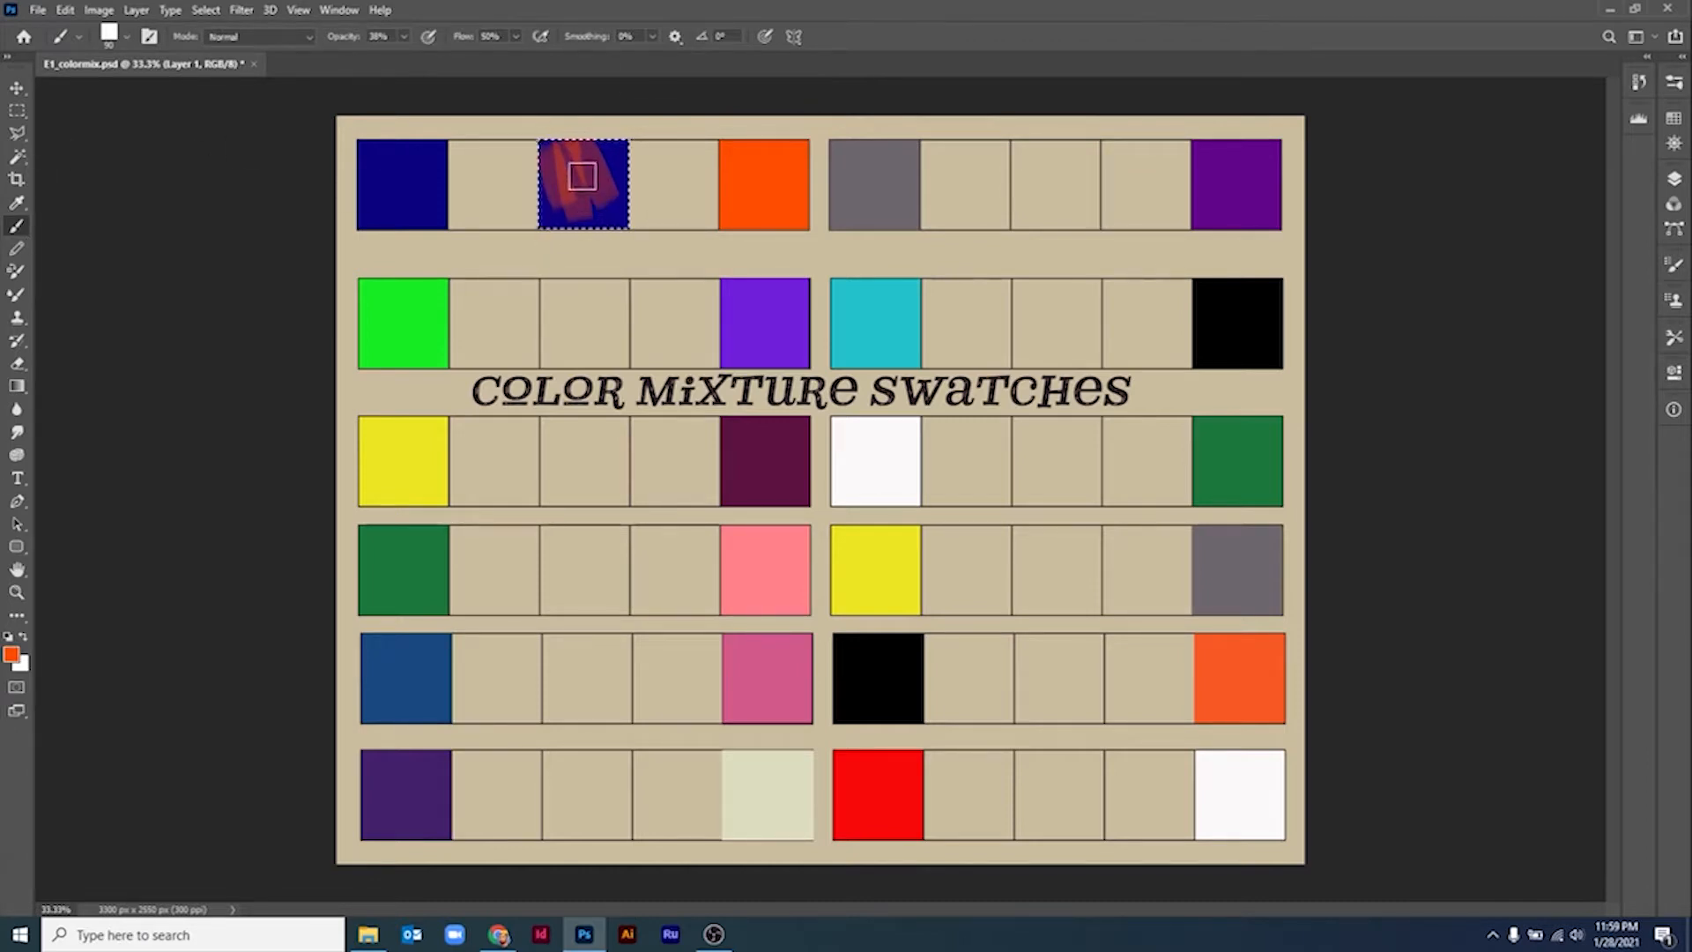
# Sample the blended maroon in the middle swatch of the blue-to-orange row and brush it over the remaining blue
pyautogui.press('i')
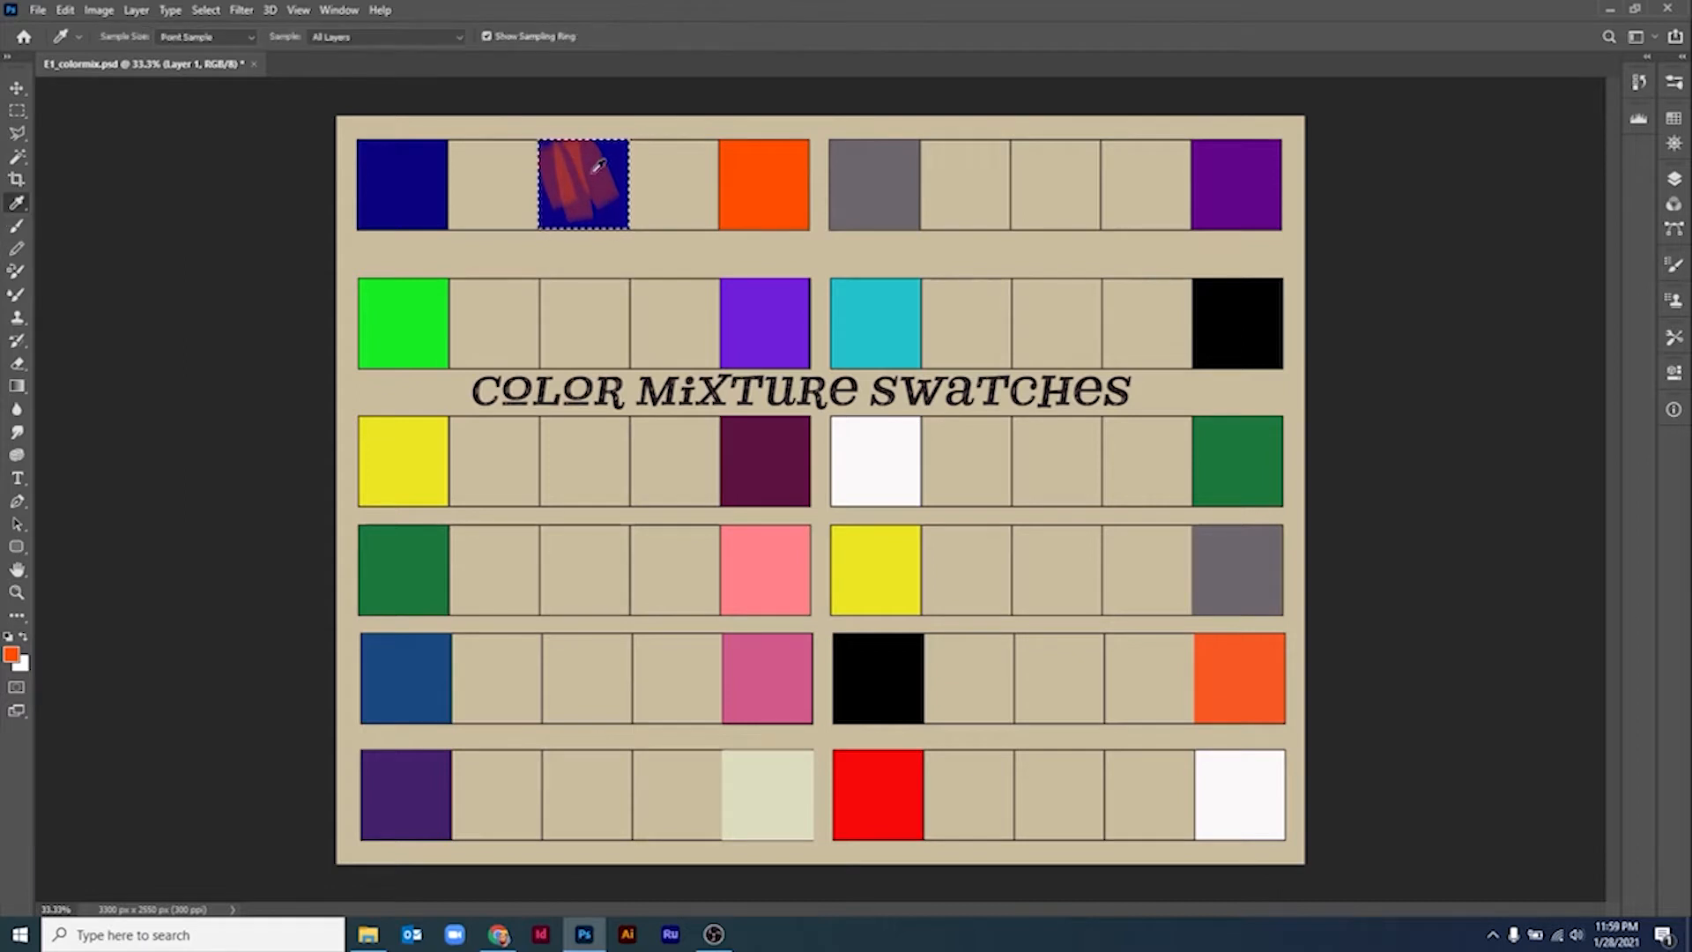
pyautogui.click(598, 166)
pyautogui.press('b')
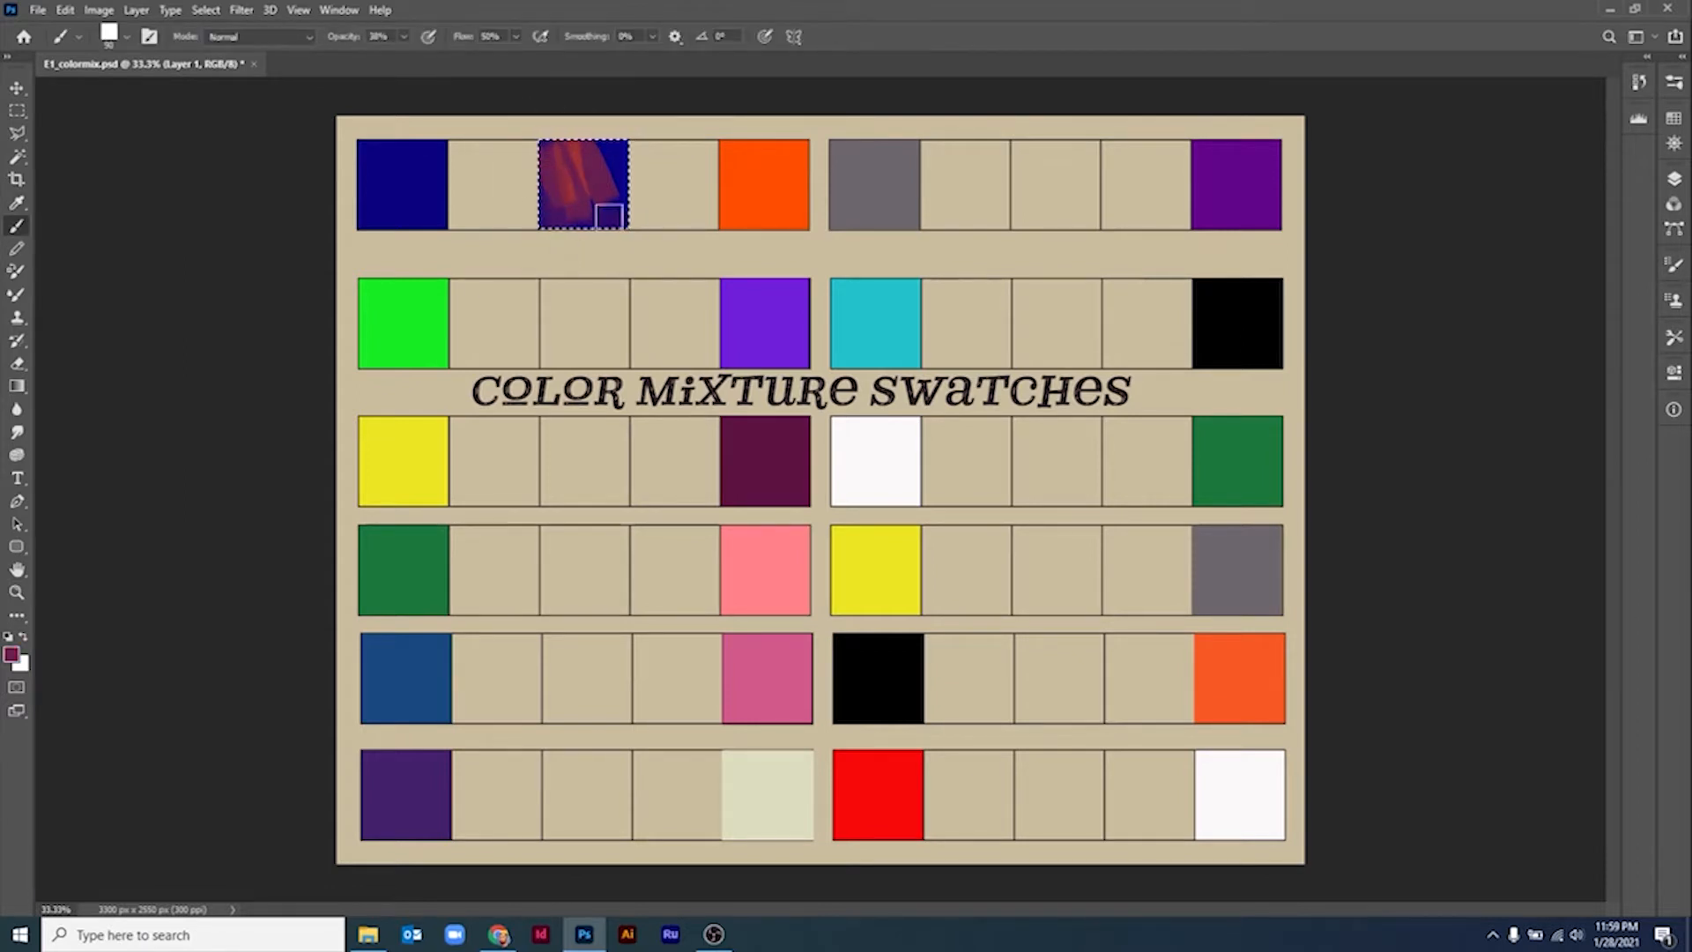
pyautogui.moveTo(609, 216)
pyautogui.mouseDown()
pyautogui.moveTo(615, 84)
pyautogui.moveTo(605, 194)
pyautogui.mouseUp()
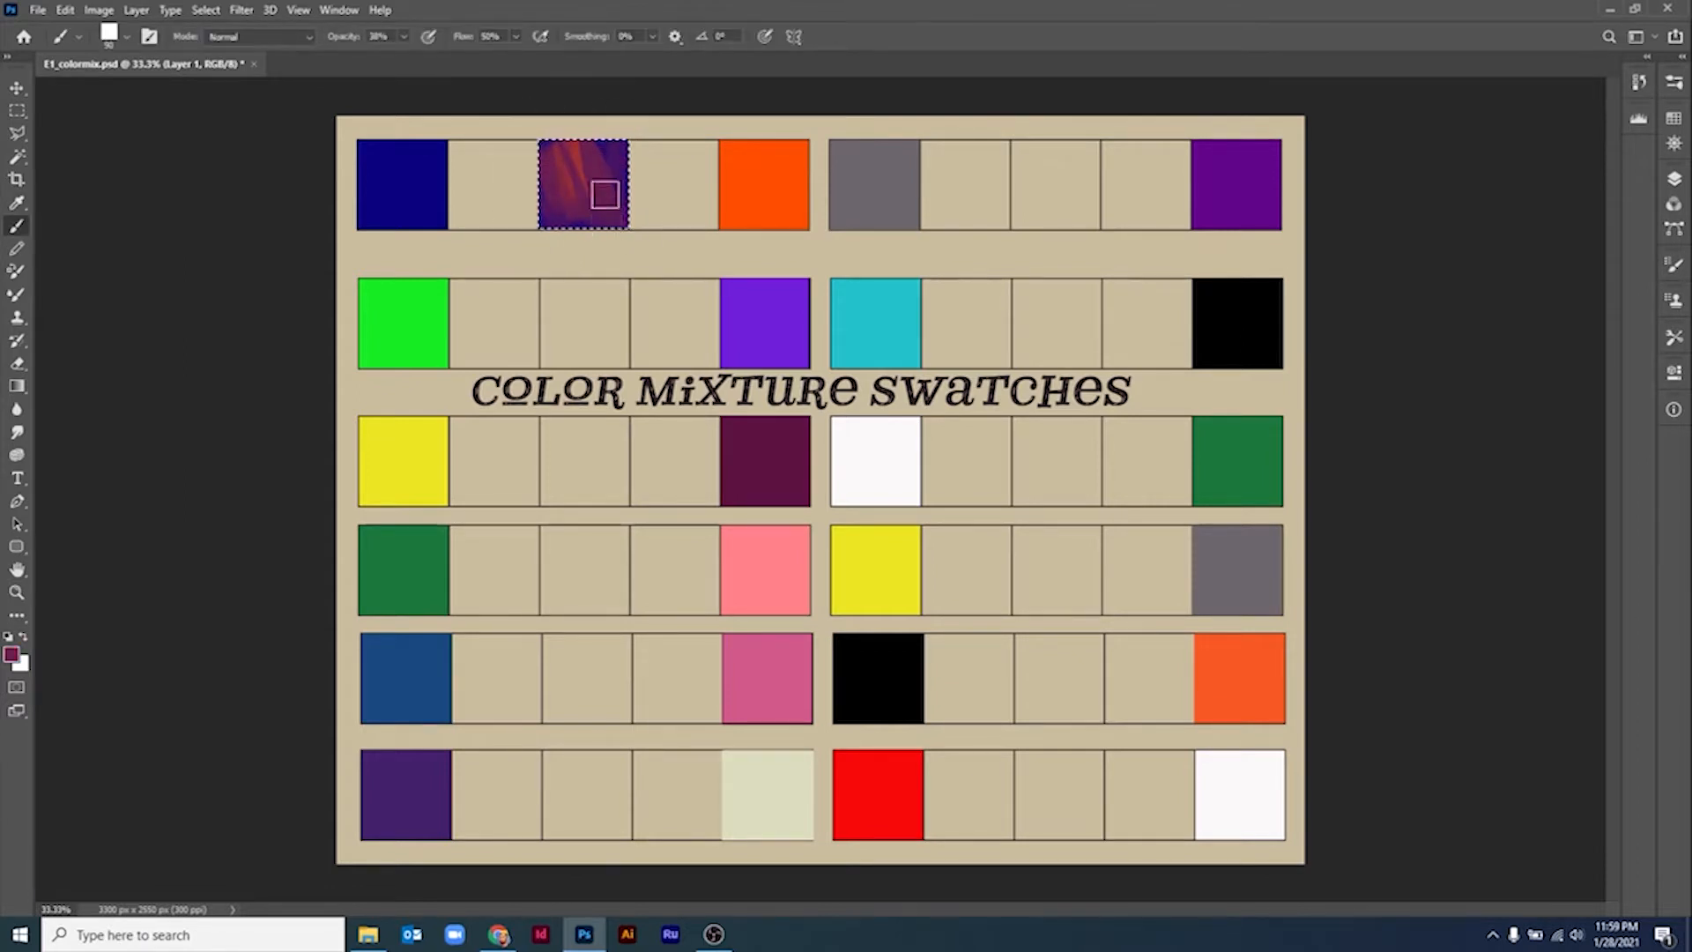
# Fill the middle swatch of the blue-to-orange row evenly with maroon at 100% brush opacity and deselect it
pyautogui.click(404, 37)
pyautogui.moveTo(404, 62); pyautogui.dragTo(489, 60)
pyautogui.moveTo(559, 137); pyautogui.dragTo(552, 140)
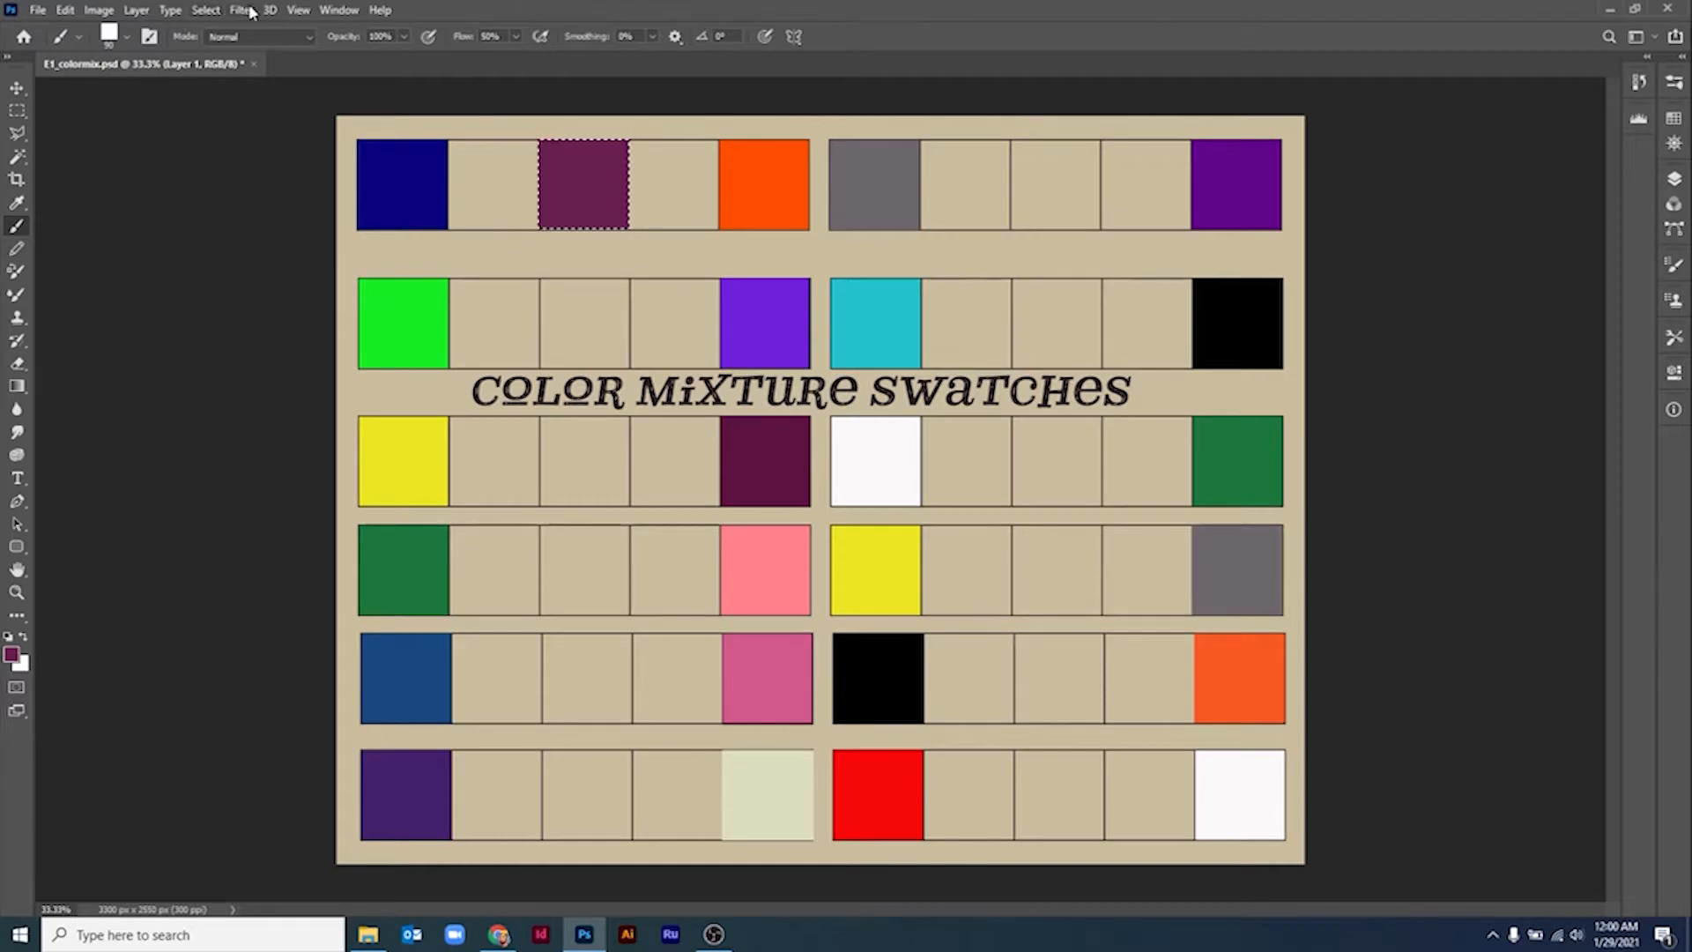
pyautogui.click(206, 10)
pyautogui.click(333, 44)
# Select the empty cell between the blue and maroon swatches and paint it with the maroon
pyautogui.click(19, 115)
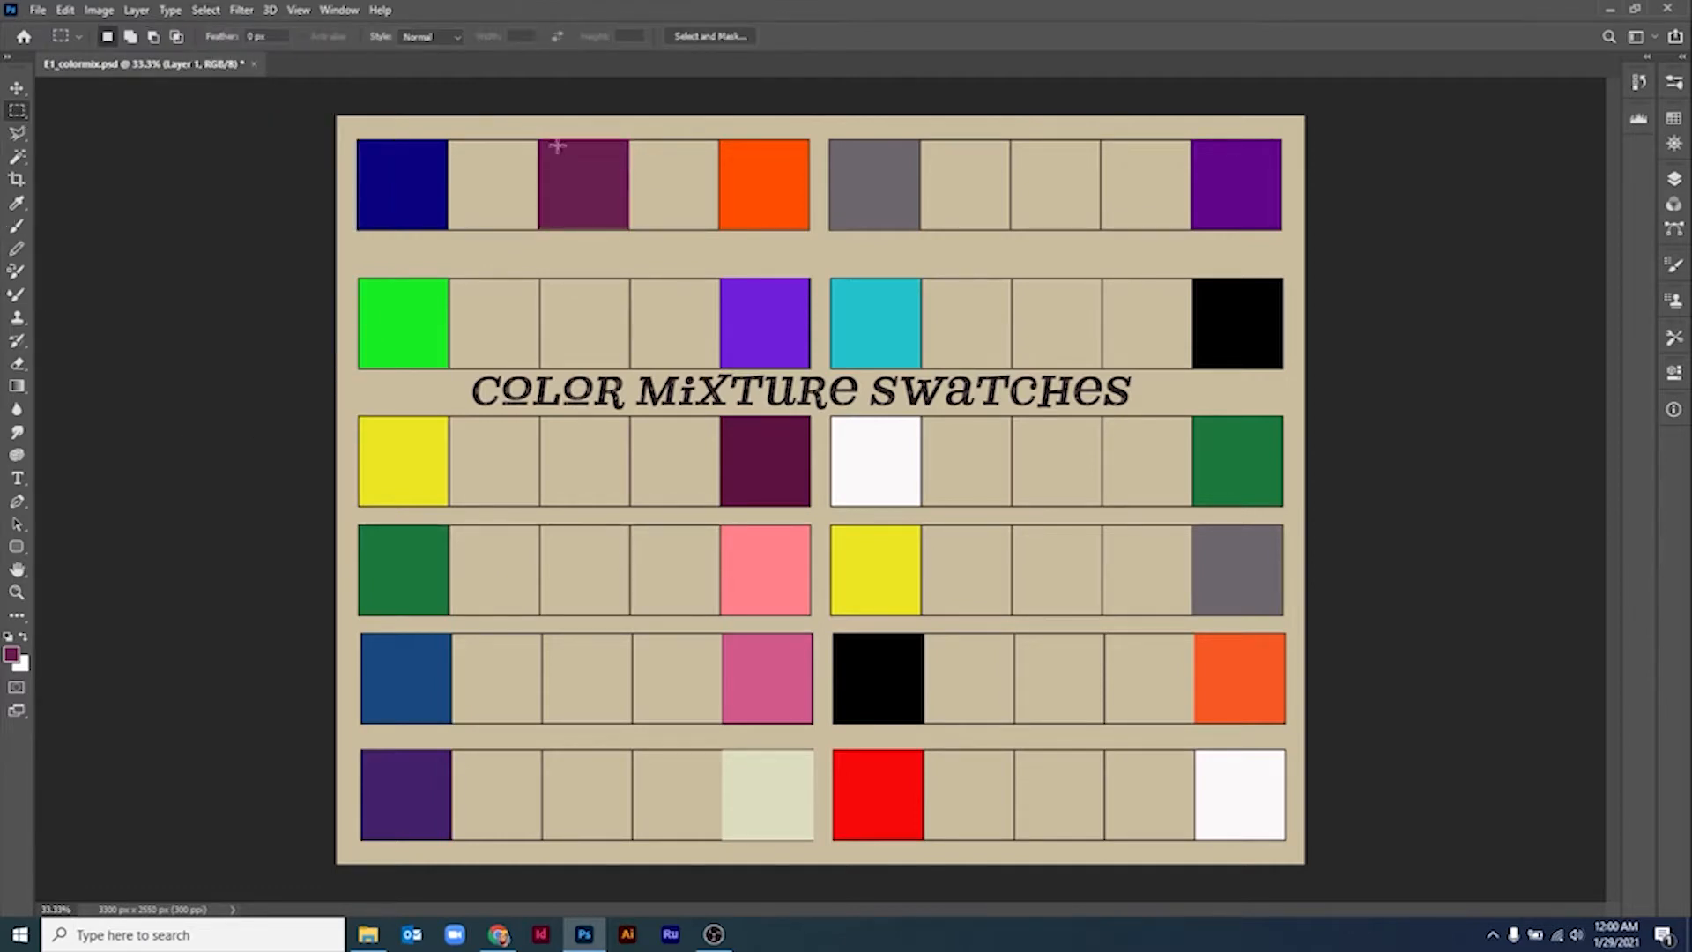
pyautogui.moveTo(449, 139); pyautogui.dragTo(538, 230)
pyautogui.press('b')
pyautogui.moveTo(468, 132); pyautogui.dragTo(489, 212)
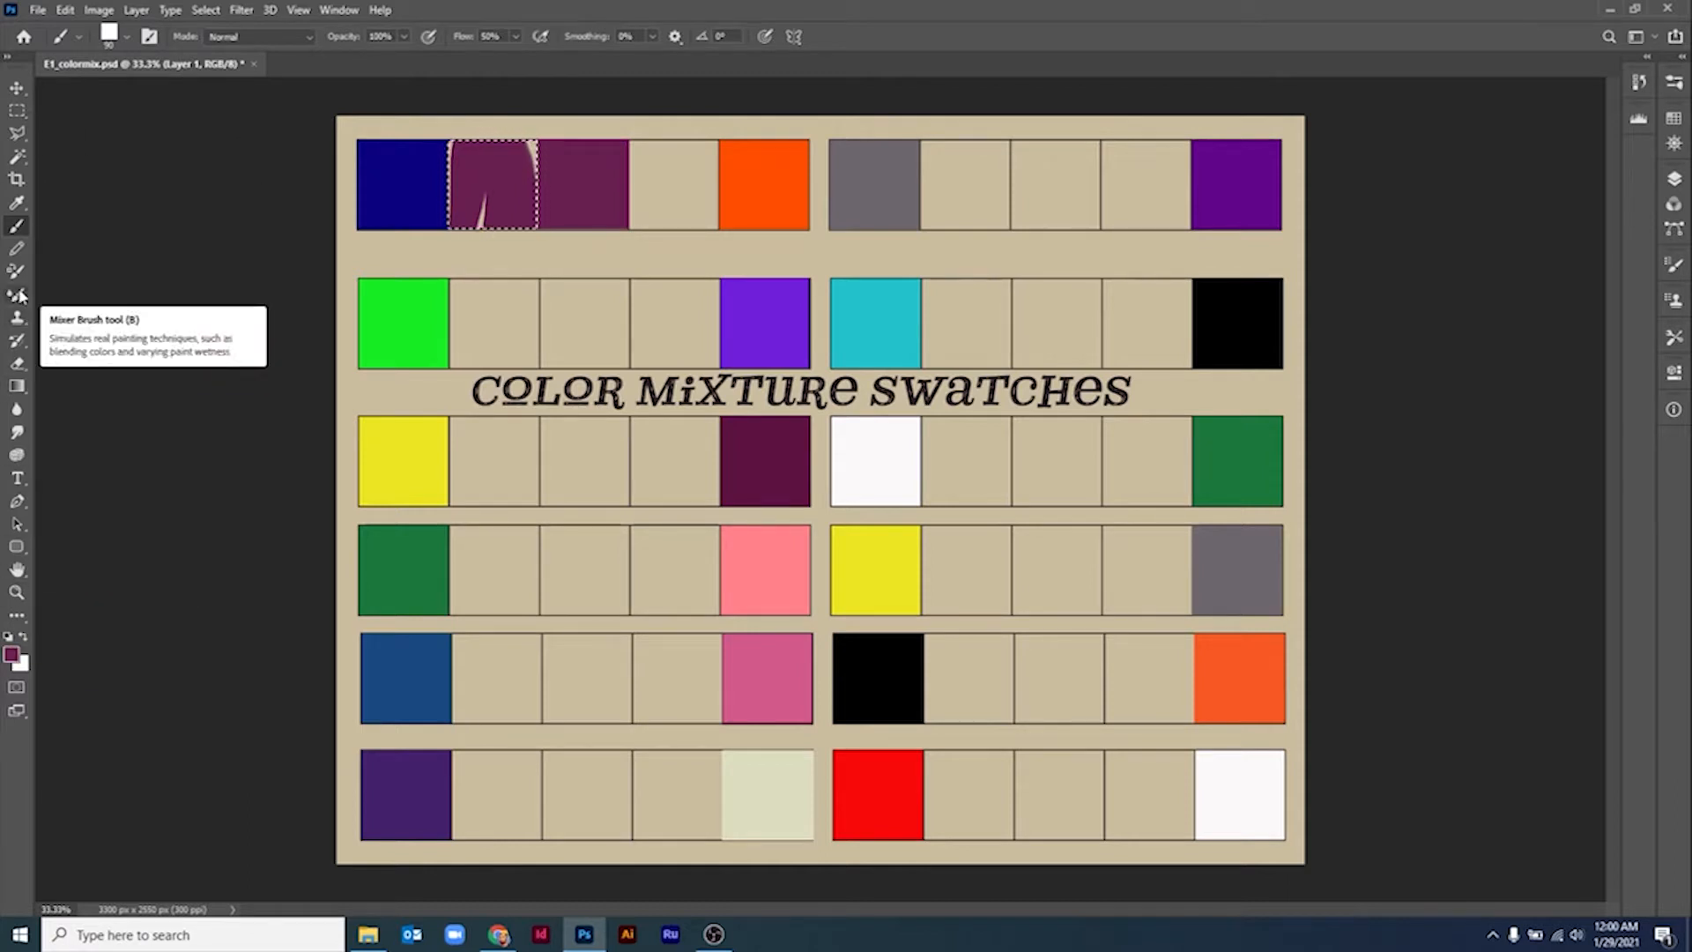
# Sample the dark blue end swatch and brush it over the selected maroon cell at 34% opacity
pyautogui.click(18, 204)
pyautogui.click(399, 172)
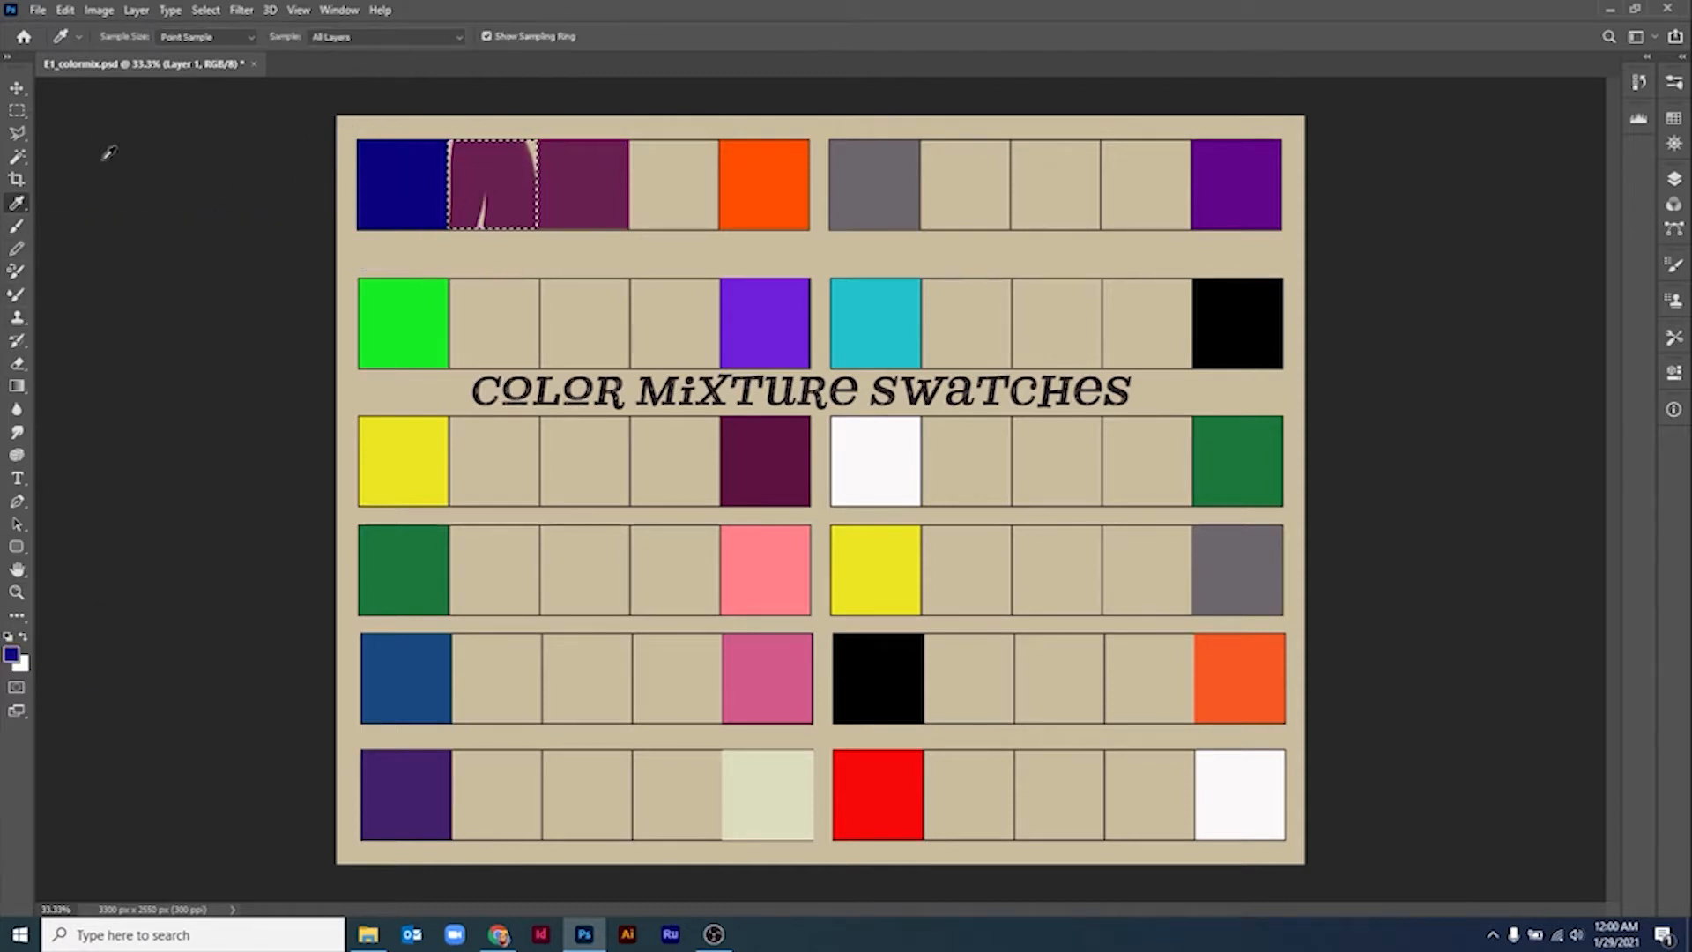
pyautogui.click(18, 227)
pyautogui.click(403, 36)
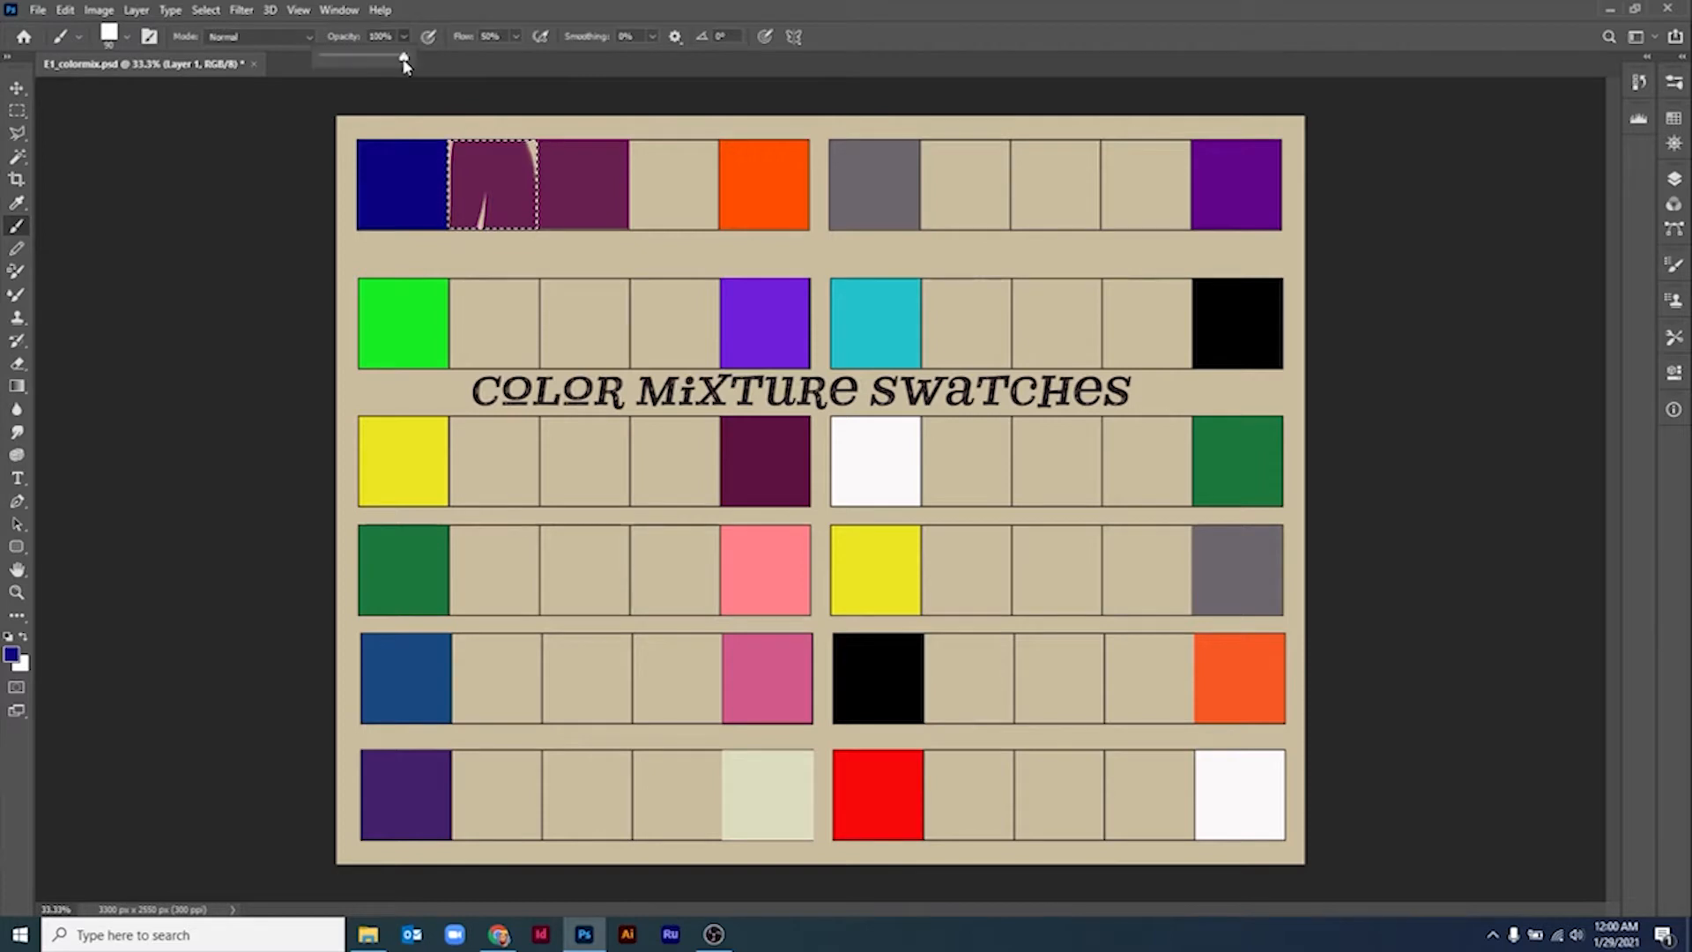
pyautogui.moveTo(407, 57); pyautogui.dragTo(349, 59)
pyautogui.moveTo(461, 149); pyautogui.dragTo(529, 253)
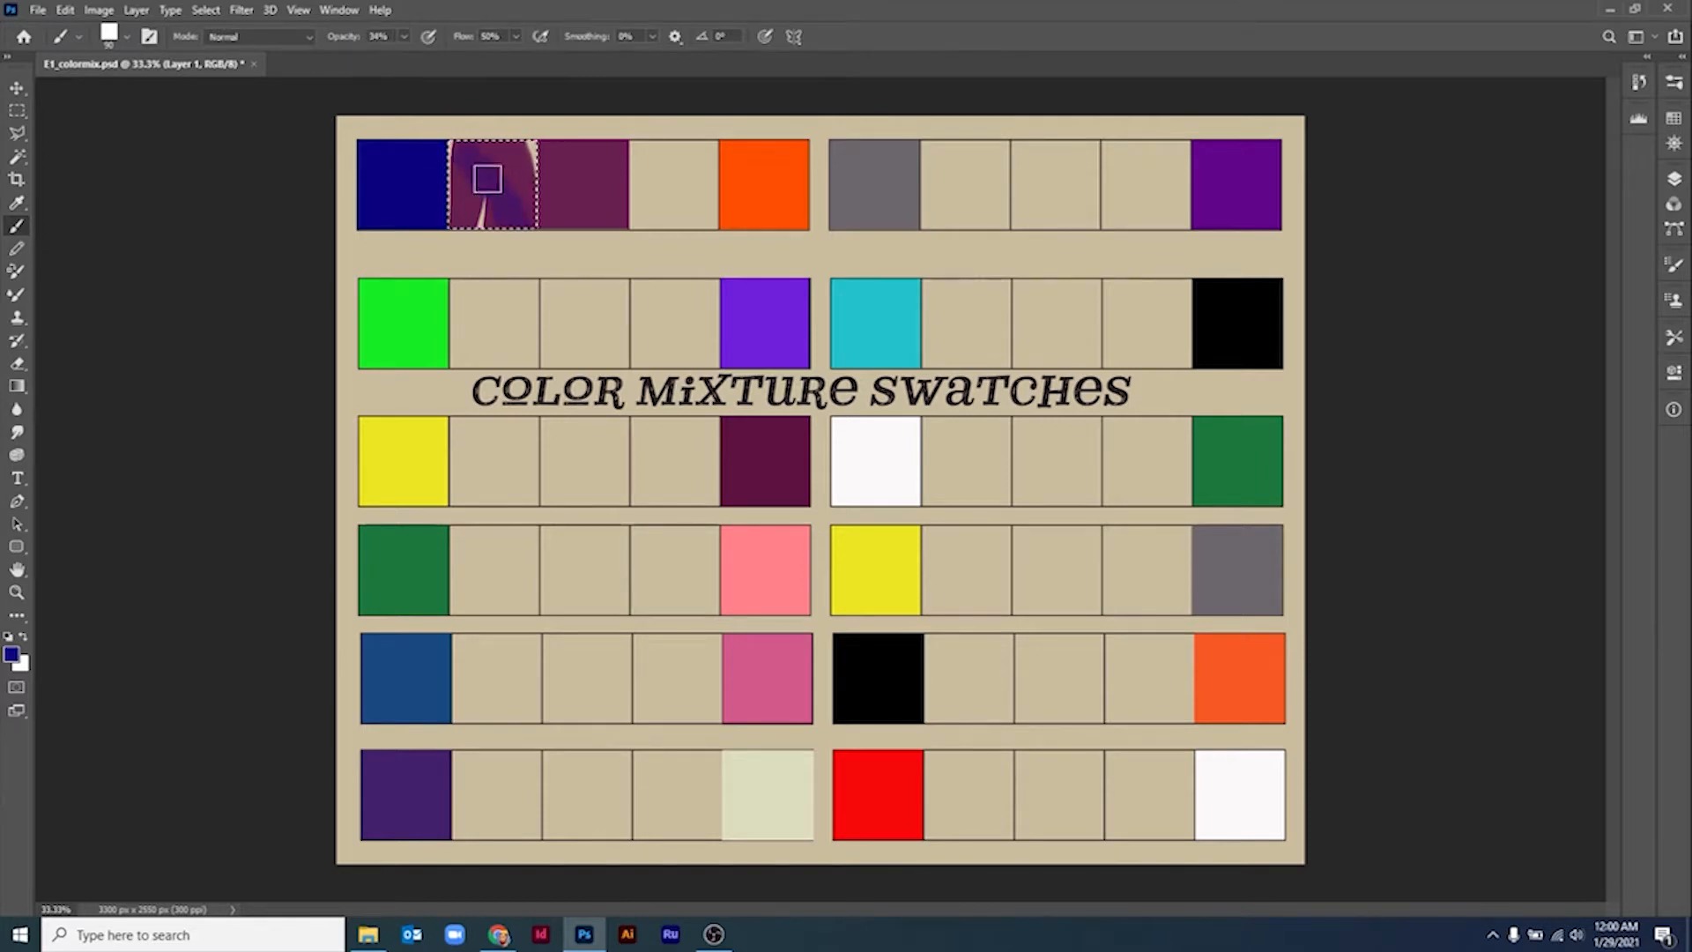
# Sample the blended violet, fill the selected cell evenly with it at 100% opacity, and deselect
pyautogui.moveTo(488, 179); pyautogui.dragTo(500, 185)
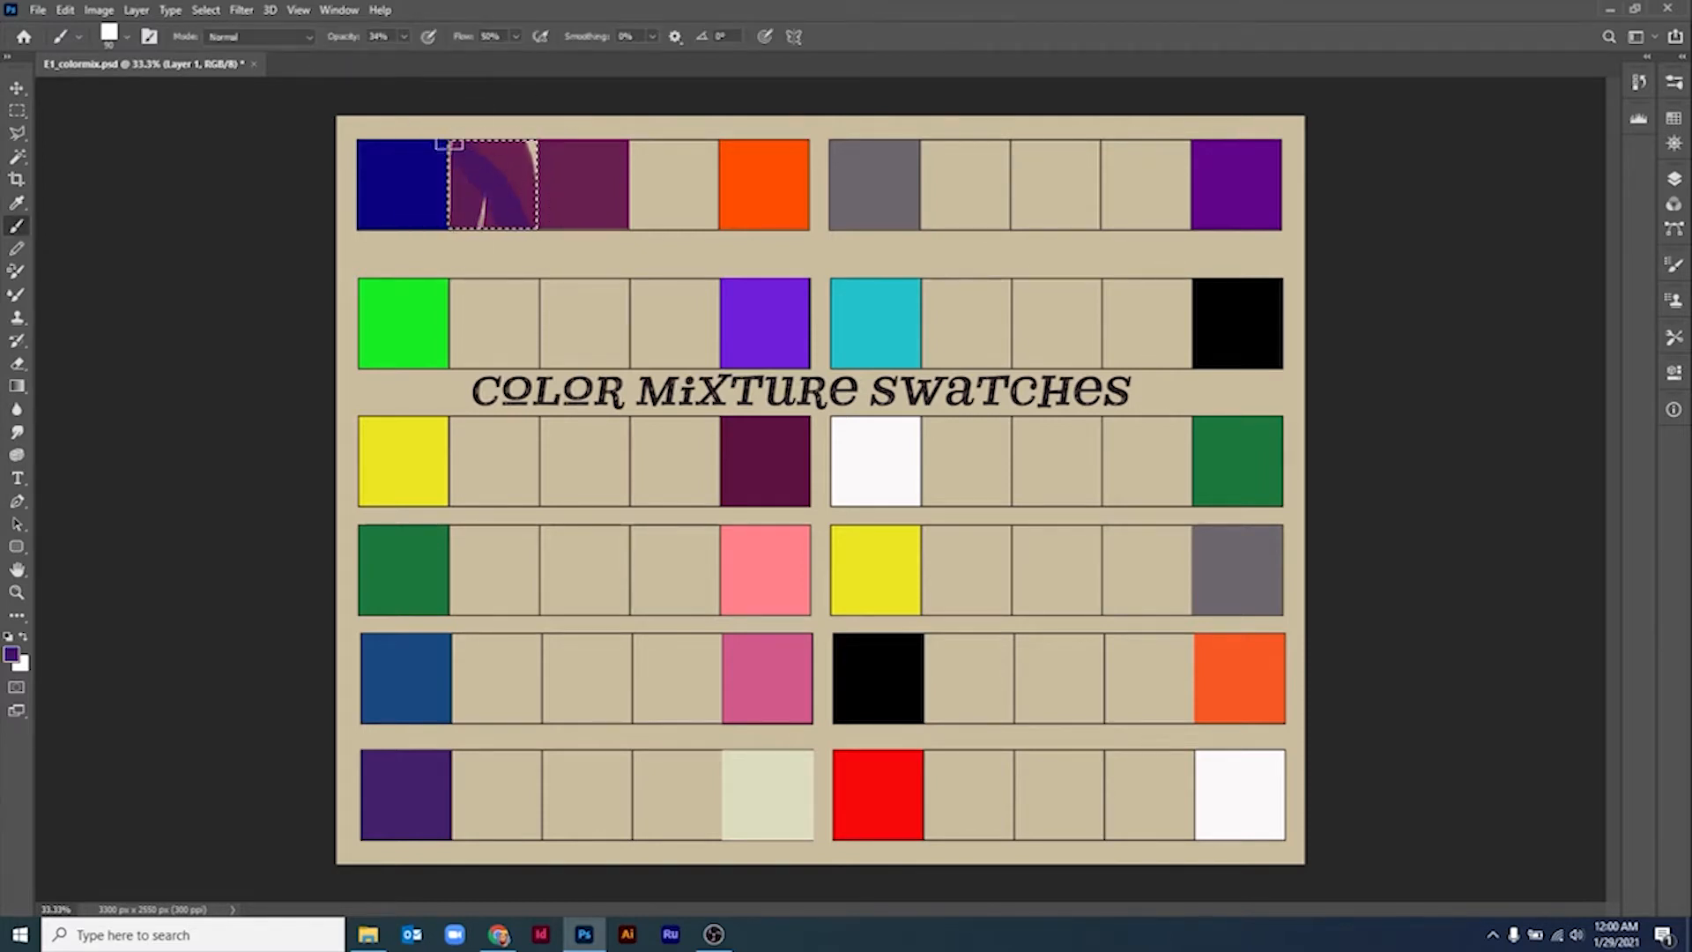
pyautogui.click(406, 37)
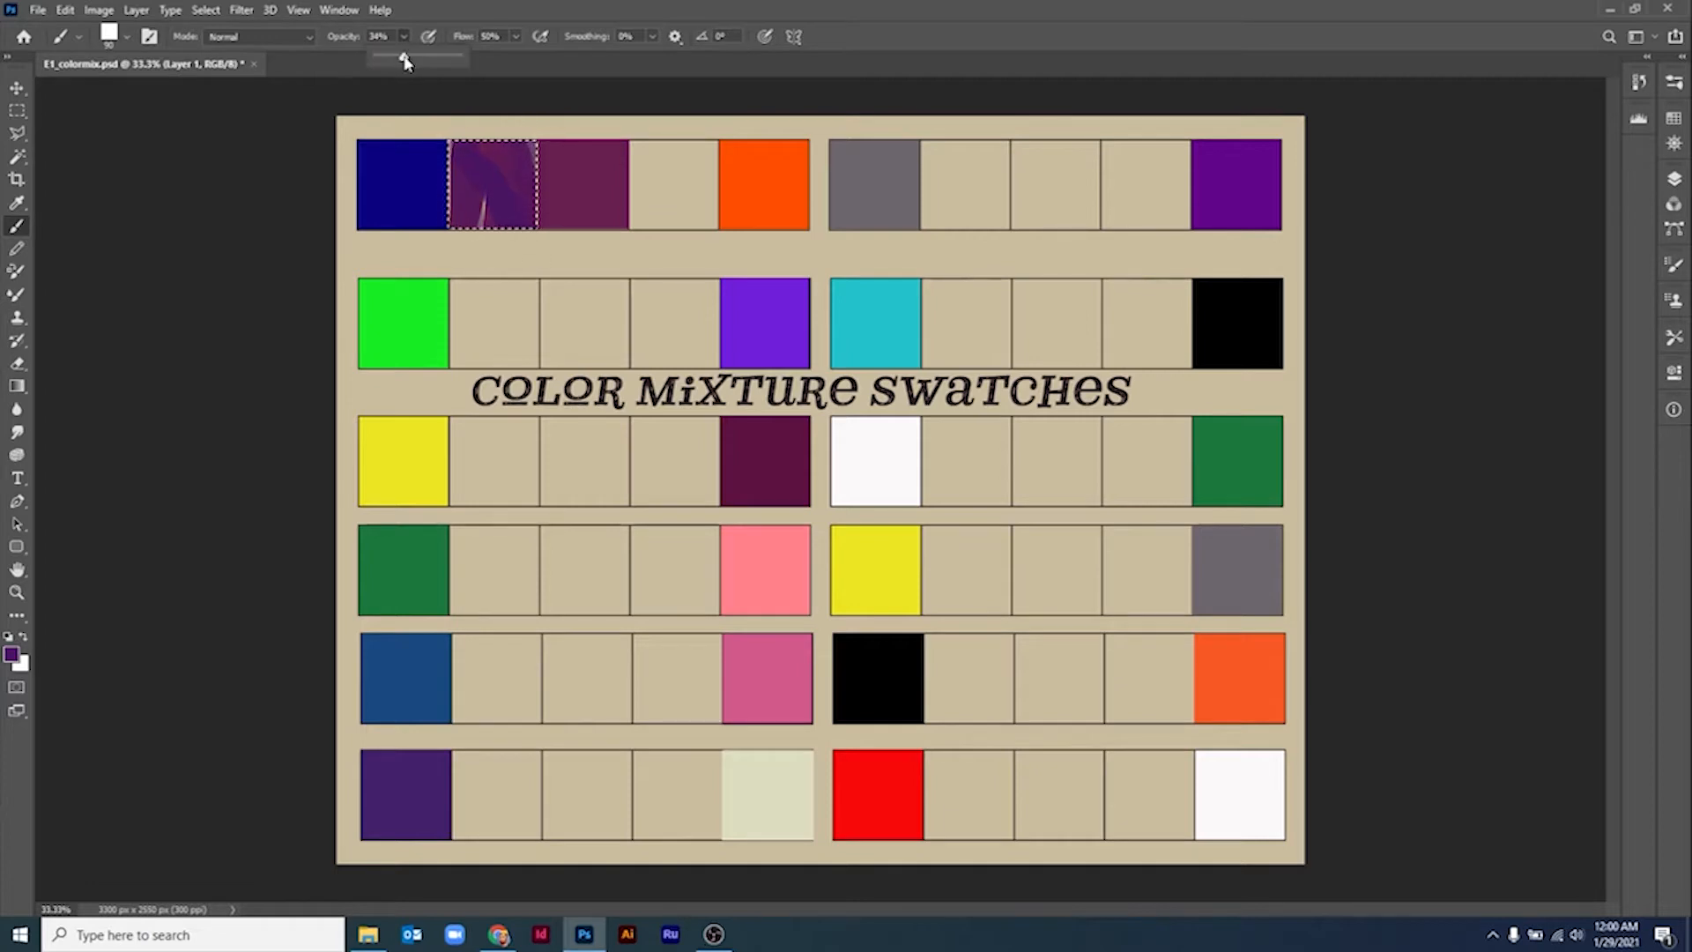
pyautogui.moveTo(405, 60); pyautogui.dragTo(529, 69)
pyautogui.moveTo(449, 133)
pyautogui.mouseDown()
pyautogui.moveTo(471, 249)
pyautogui.moveTo(514, 185)
pyautogui.moveTo(432, 153)
pyautogui.moveTo(437, 201)
pyautogui.moveTo(462, 206)
pyautogui.moveTo(461, 159)
pyautogui.moveTo(484, 263)
pyautogui.mouseUp()
pyautogui.click(206, 9)
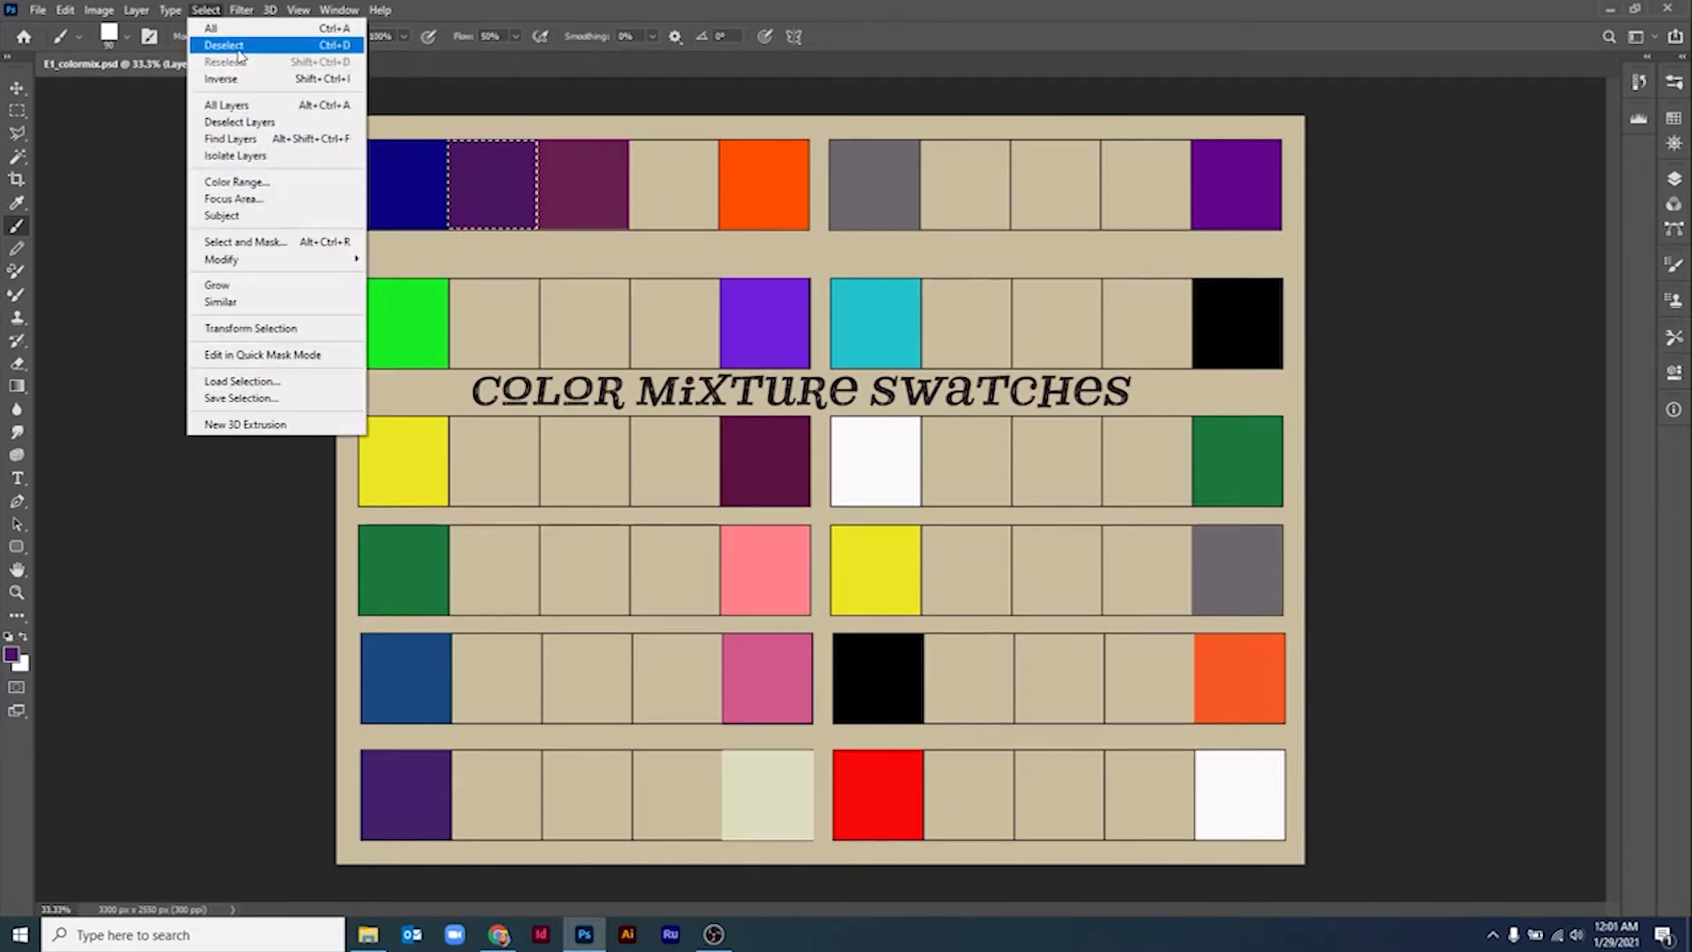
pyautogui.click(220, 40)
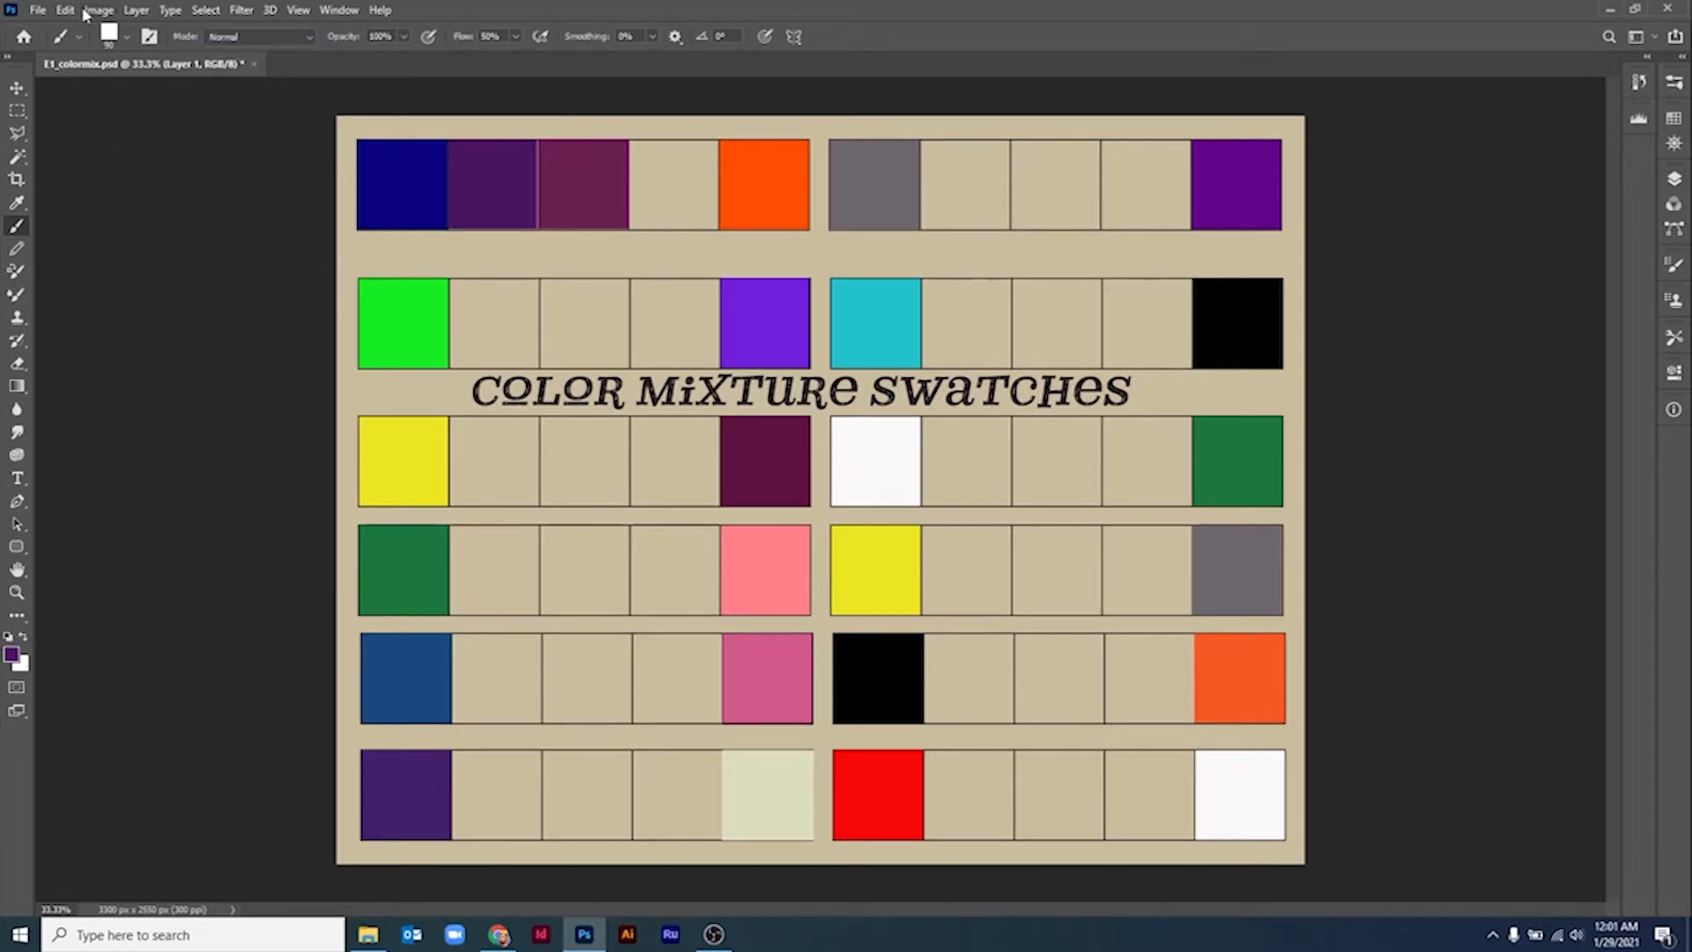
# Select the empty cell between the maroon and orange swatches and fill it with the sampled orange
pyautogui.click(17, 111)
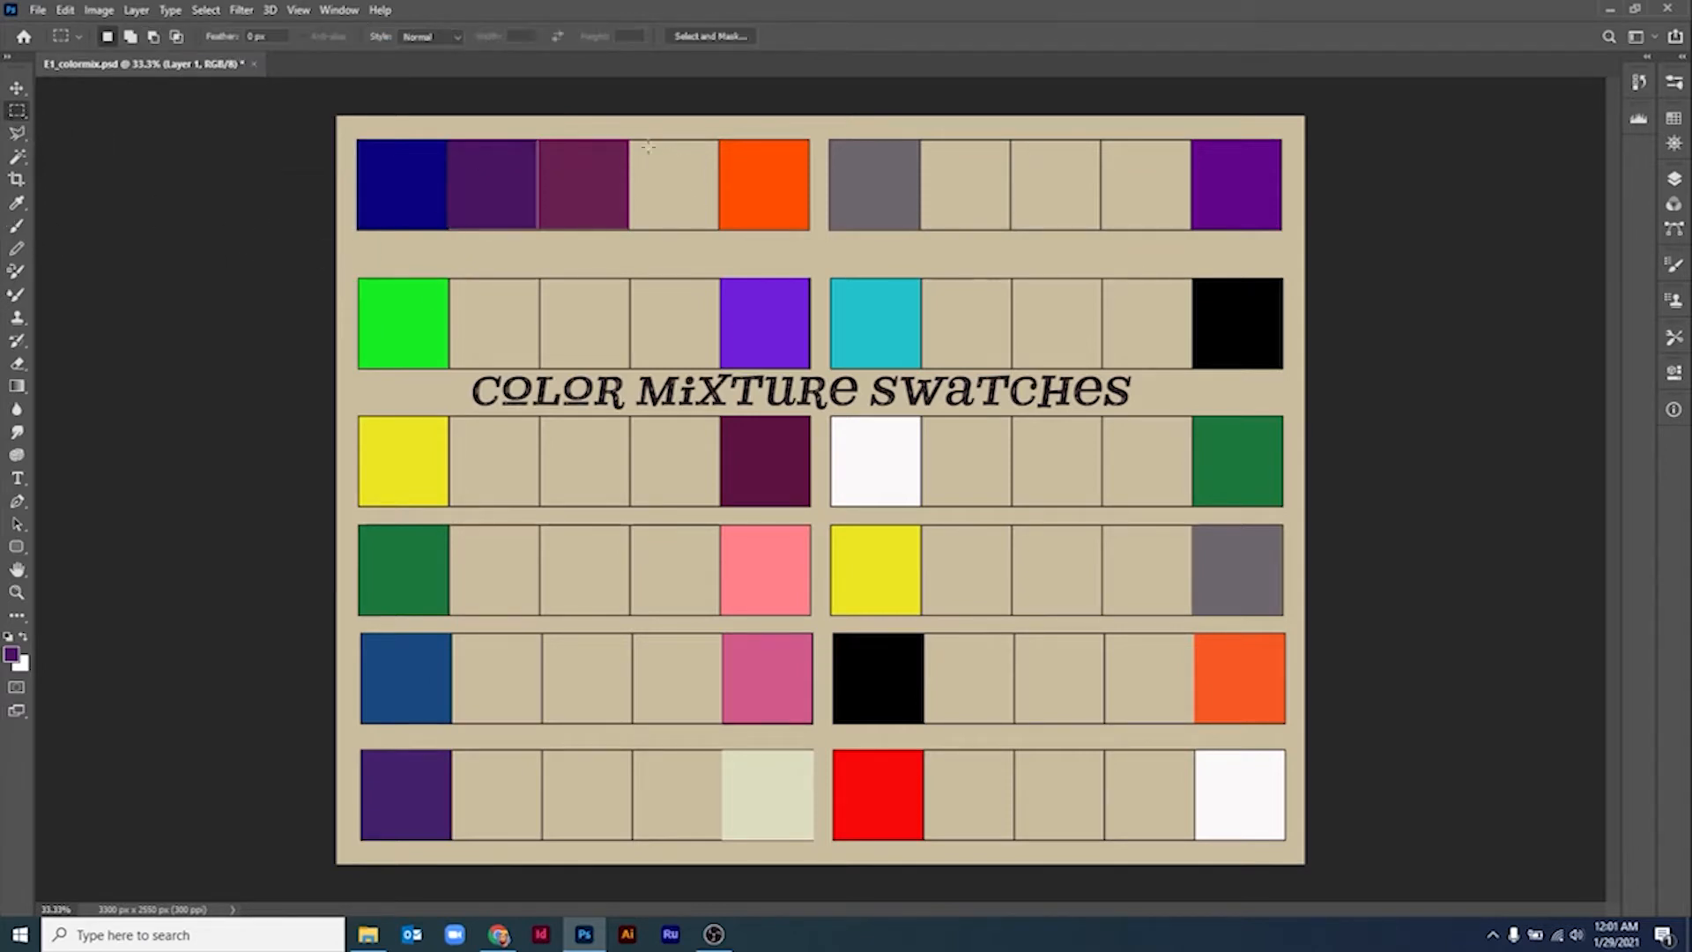
pyautogui.moveTo(630, 139); pyautogui.dragTo(719, 229)
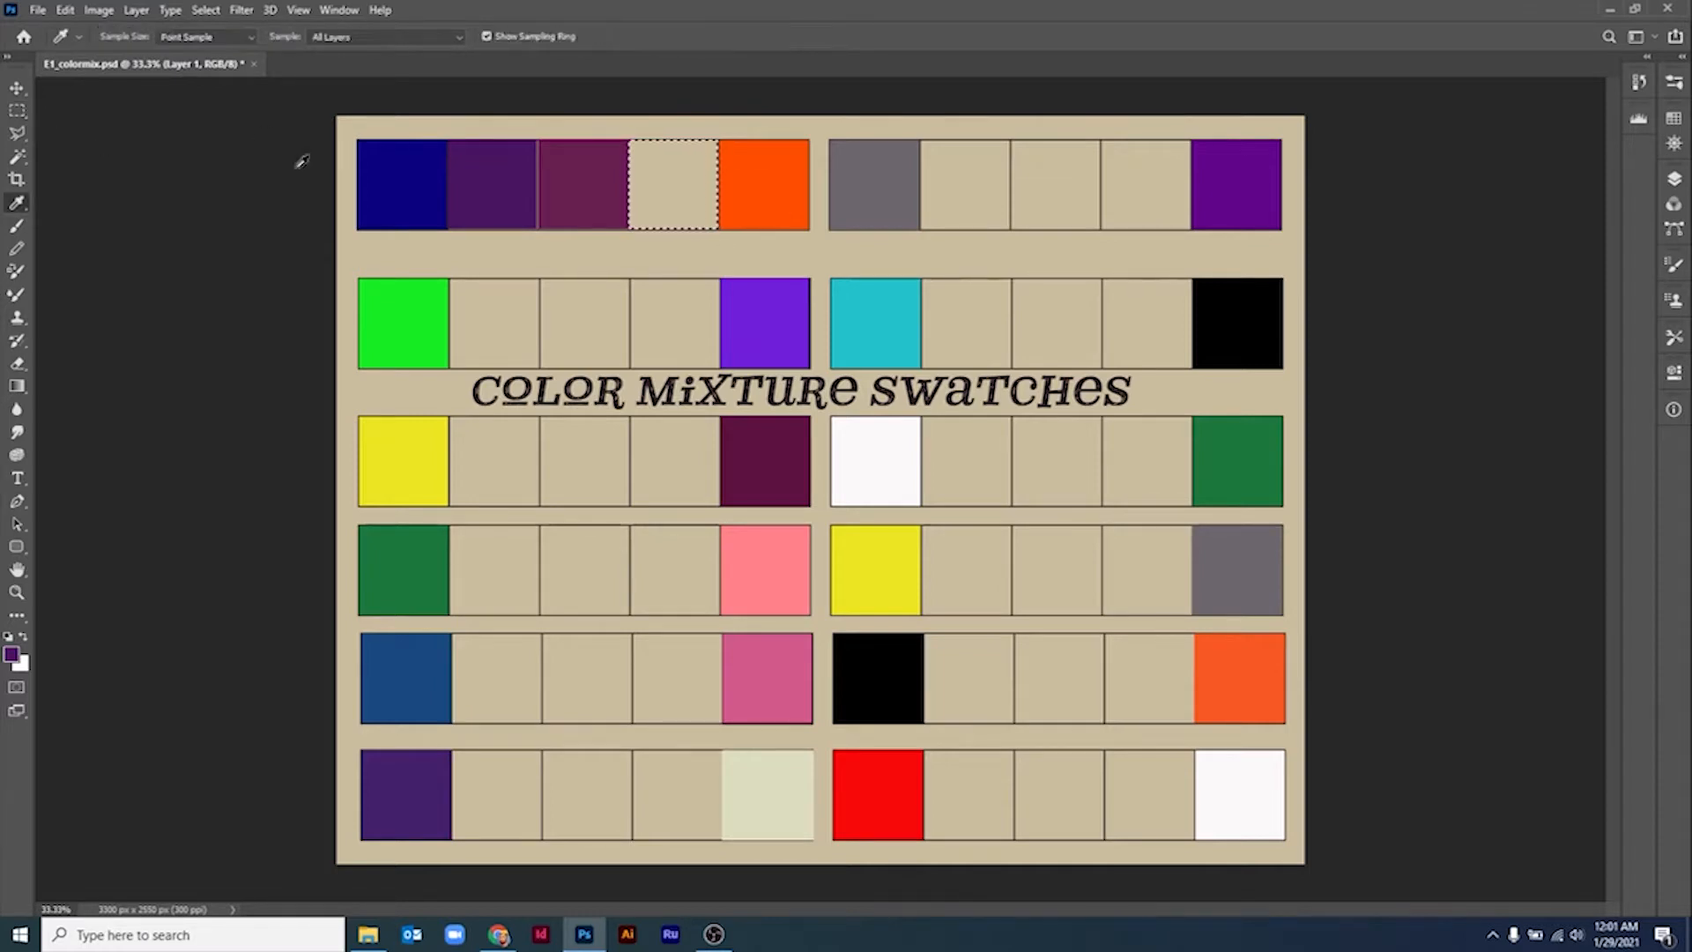
pyautogui.press('i')
pyautogui.click(780, 209)
pyautogui.press('b')
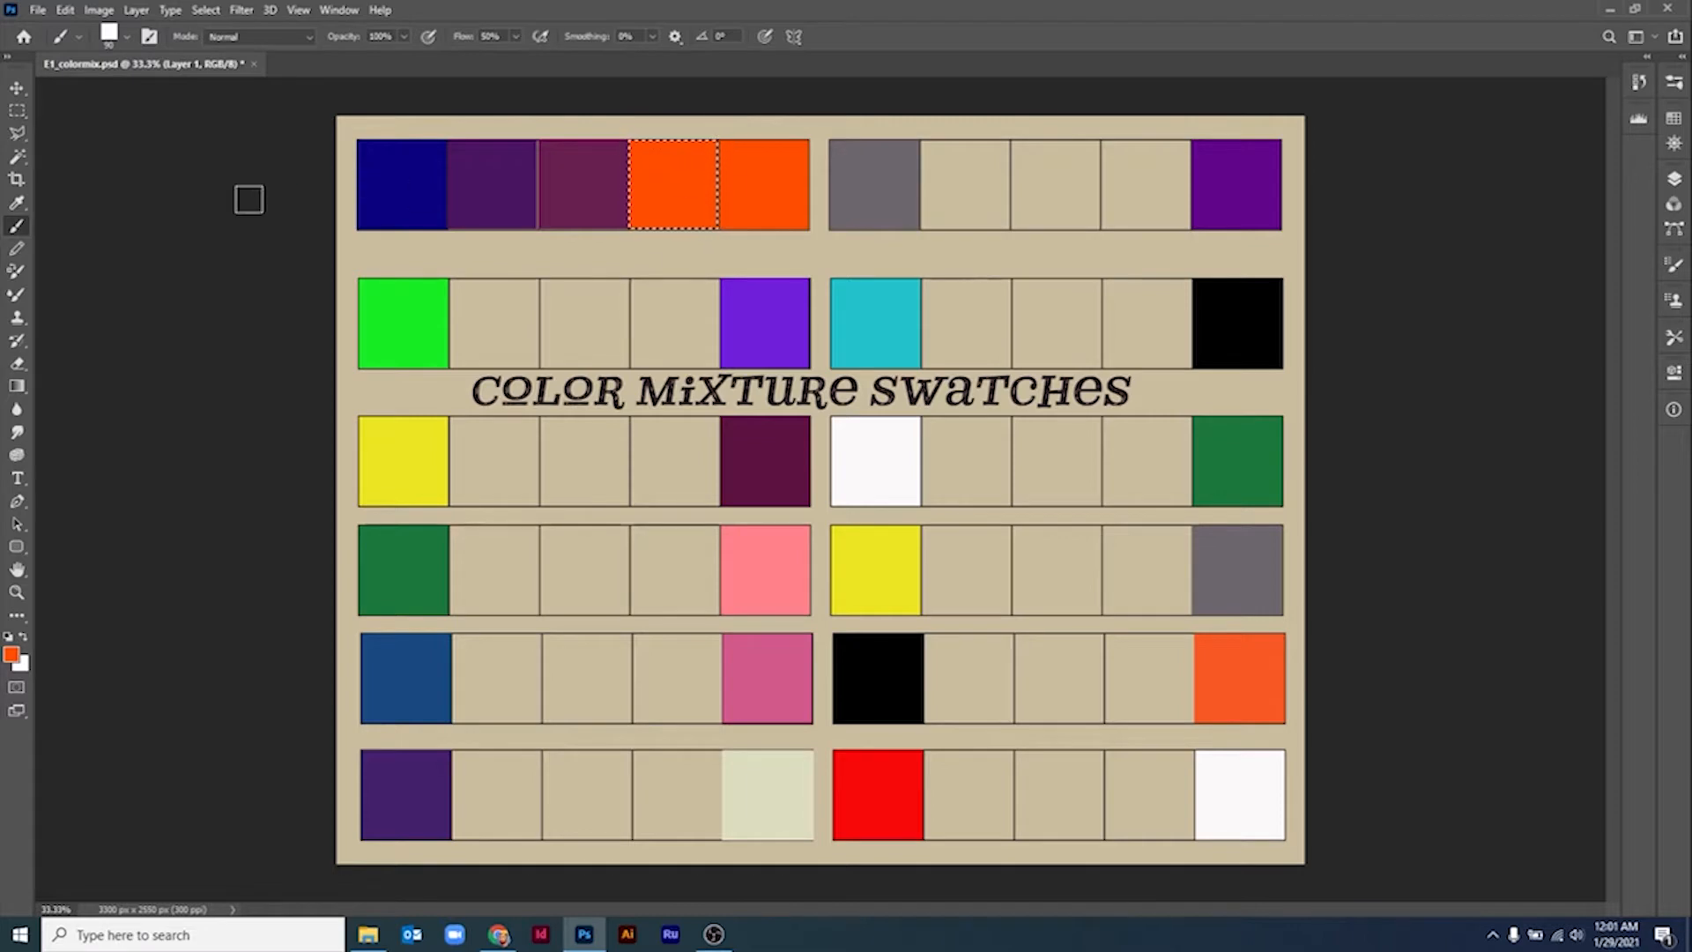
# Sample the maroon swatch and brush it over the selected orange cell at 33% opacity
pyautogui.press('i')
pyautogui.click(582, 197)
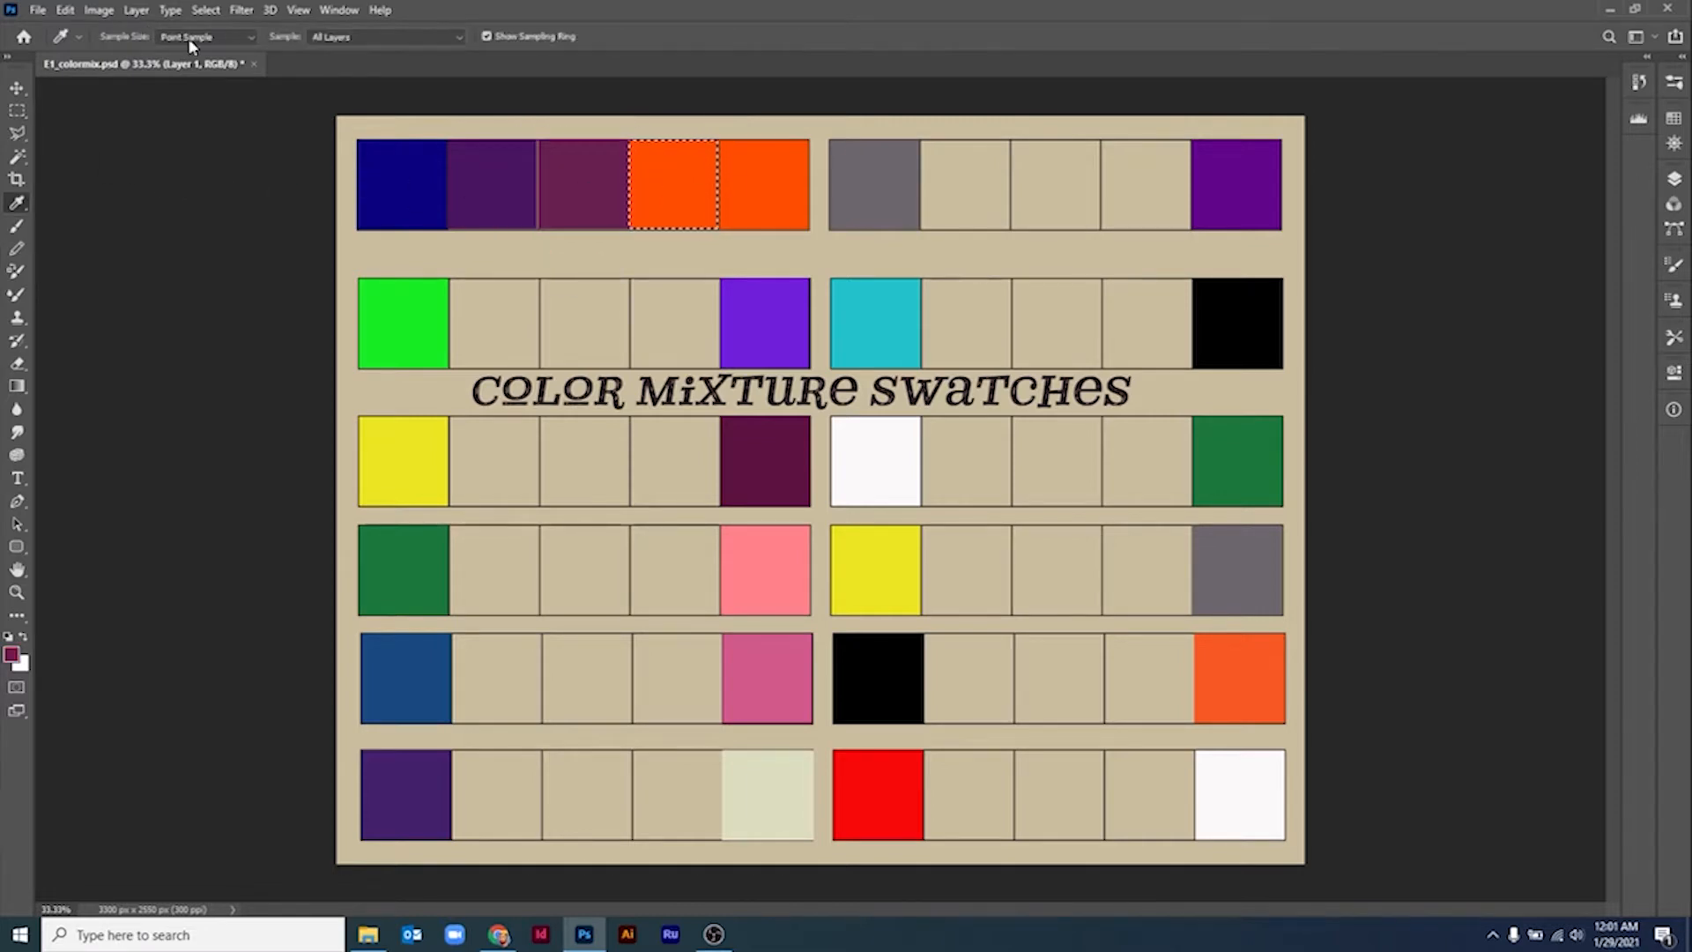
pyautogui.press('b')
pyautogui.click(404, 36)
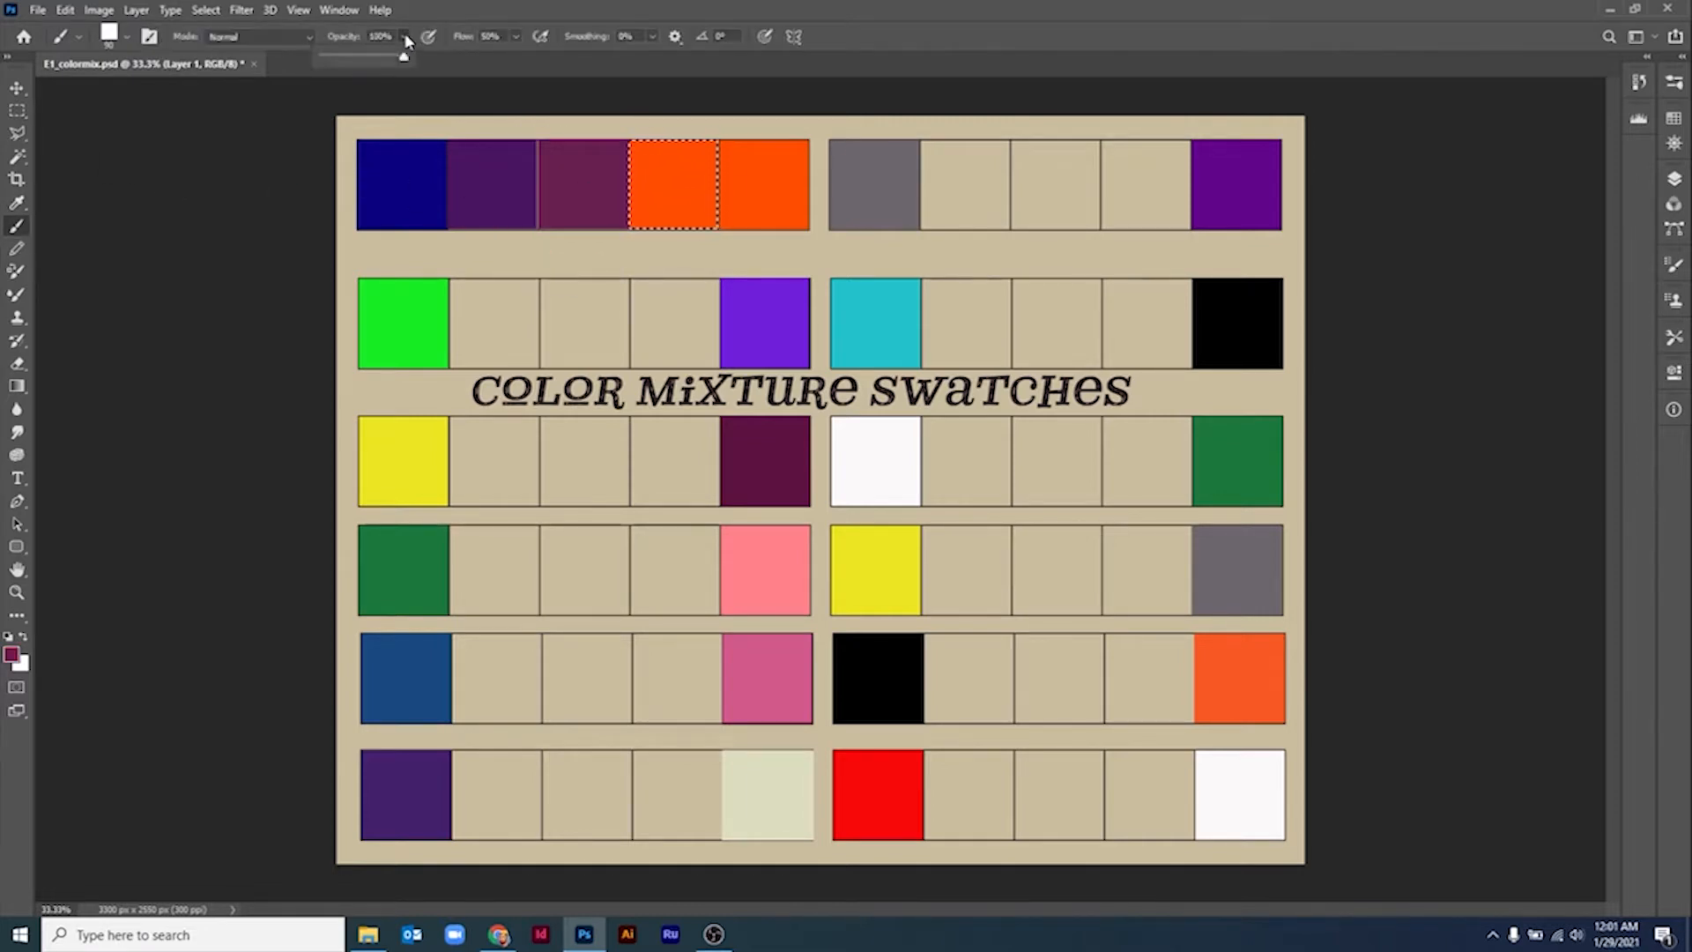
pyautogui.moveTo(404, 55); pyautogui.dragTo(350, 62)
pyautogui.moveTo(636, 146); pyautogui.dragTo(710, 227)
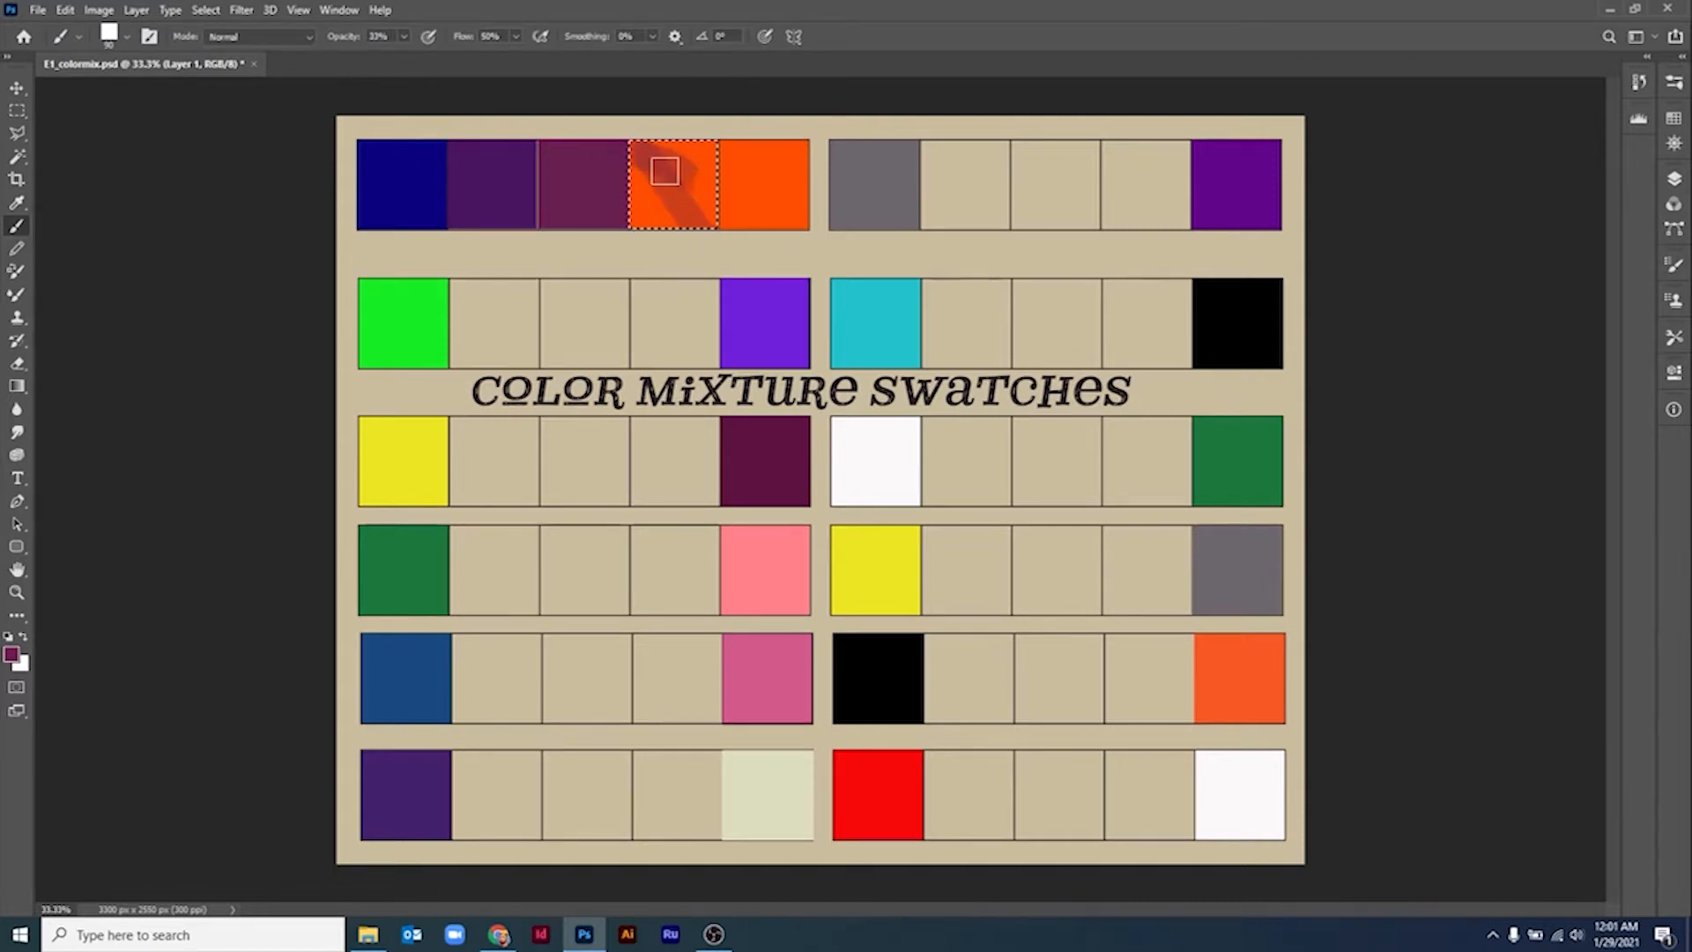
# Sample the blended red, fill the selected cell evenly with it at 100% opacity, and deselect
pyautogui.keyDown('alt'); pyautogui.click(668, 167); pyautogui.keyUp('alt')
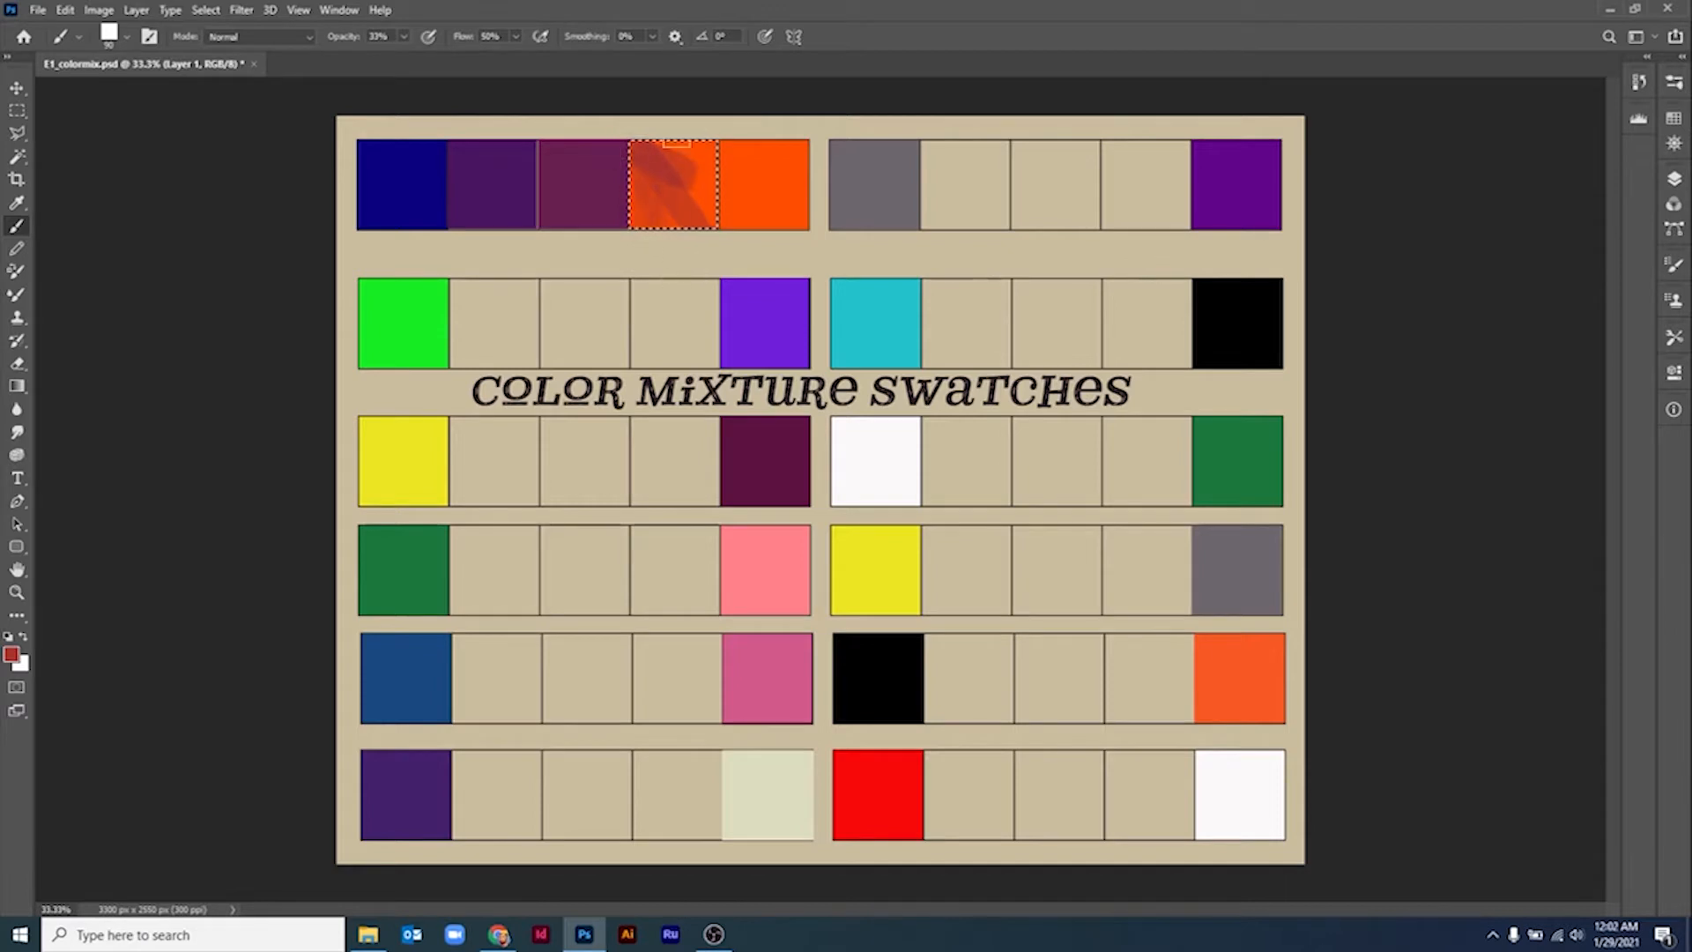
pyautogui.moveTo(635, 231); pyautogui.dragTo(683, 146)
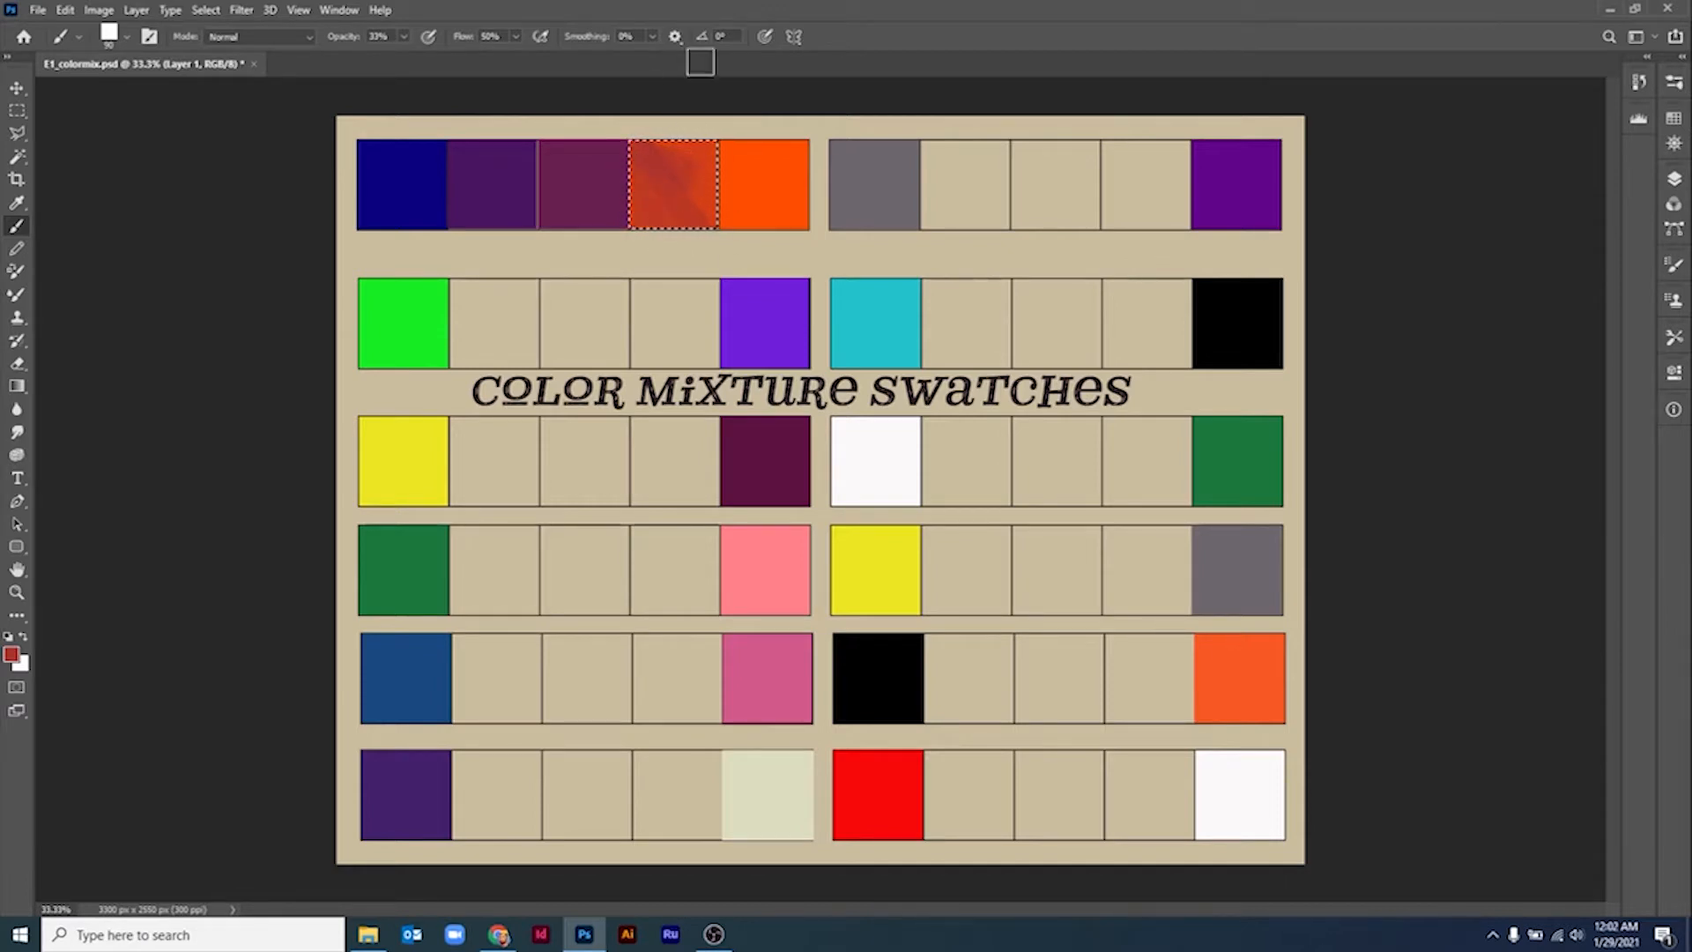
pyautogui.click(405, 36)
pyautogui.moveTo(403, 58); pyautogui.dragTo(531, 59)
pyautogui.moveTo(646, 147); pyautogui.dragTo(714, 222)
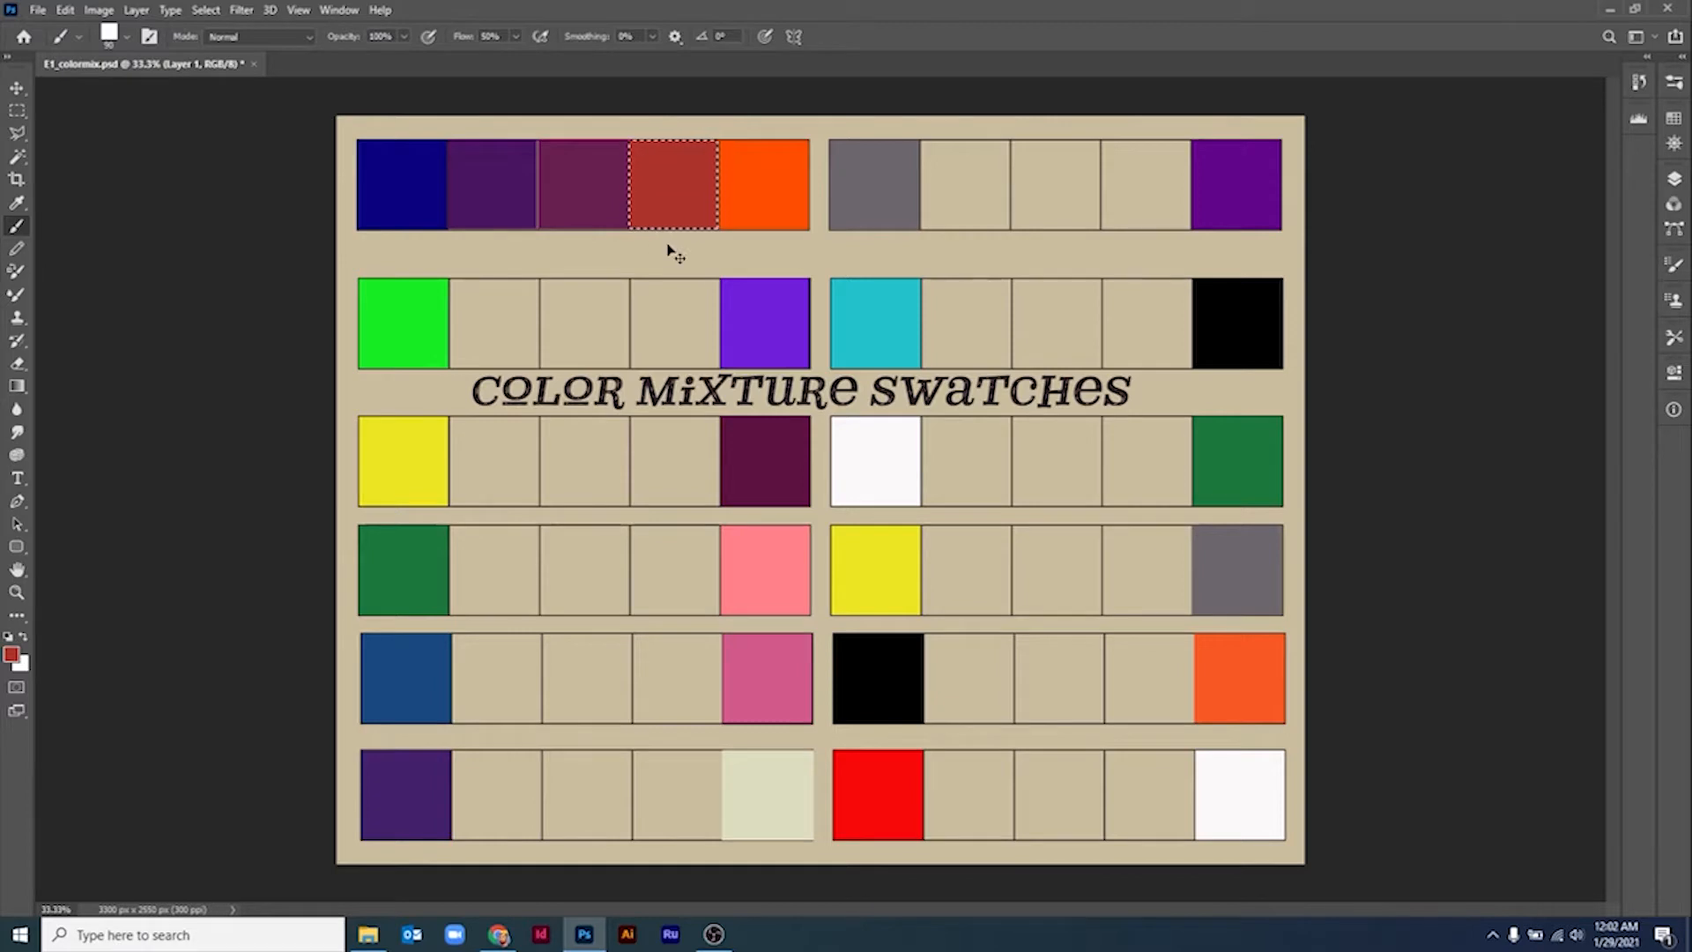
pyautogui.hotkey('ctrl', 'd')
# Hand-letter the blue end swatch "A" and the orange end swatch "B" in white with a smaller brush
pyautogui.click(24, 637)
pyautogui.press('[')
pyautogui.press('[')
pyautogui.press('[')
pyautogui.moveTo(382, 199)
pyautogui.mouseDown()
pyautogui.moveTo(391, 165)
pyautogui.moveTo(403, 199)
pyautogui.mouseUp()
pyautogui.moveTo(748, 161); pyautogui.dragTo(751, 213)
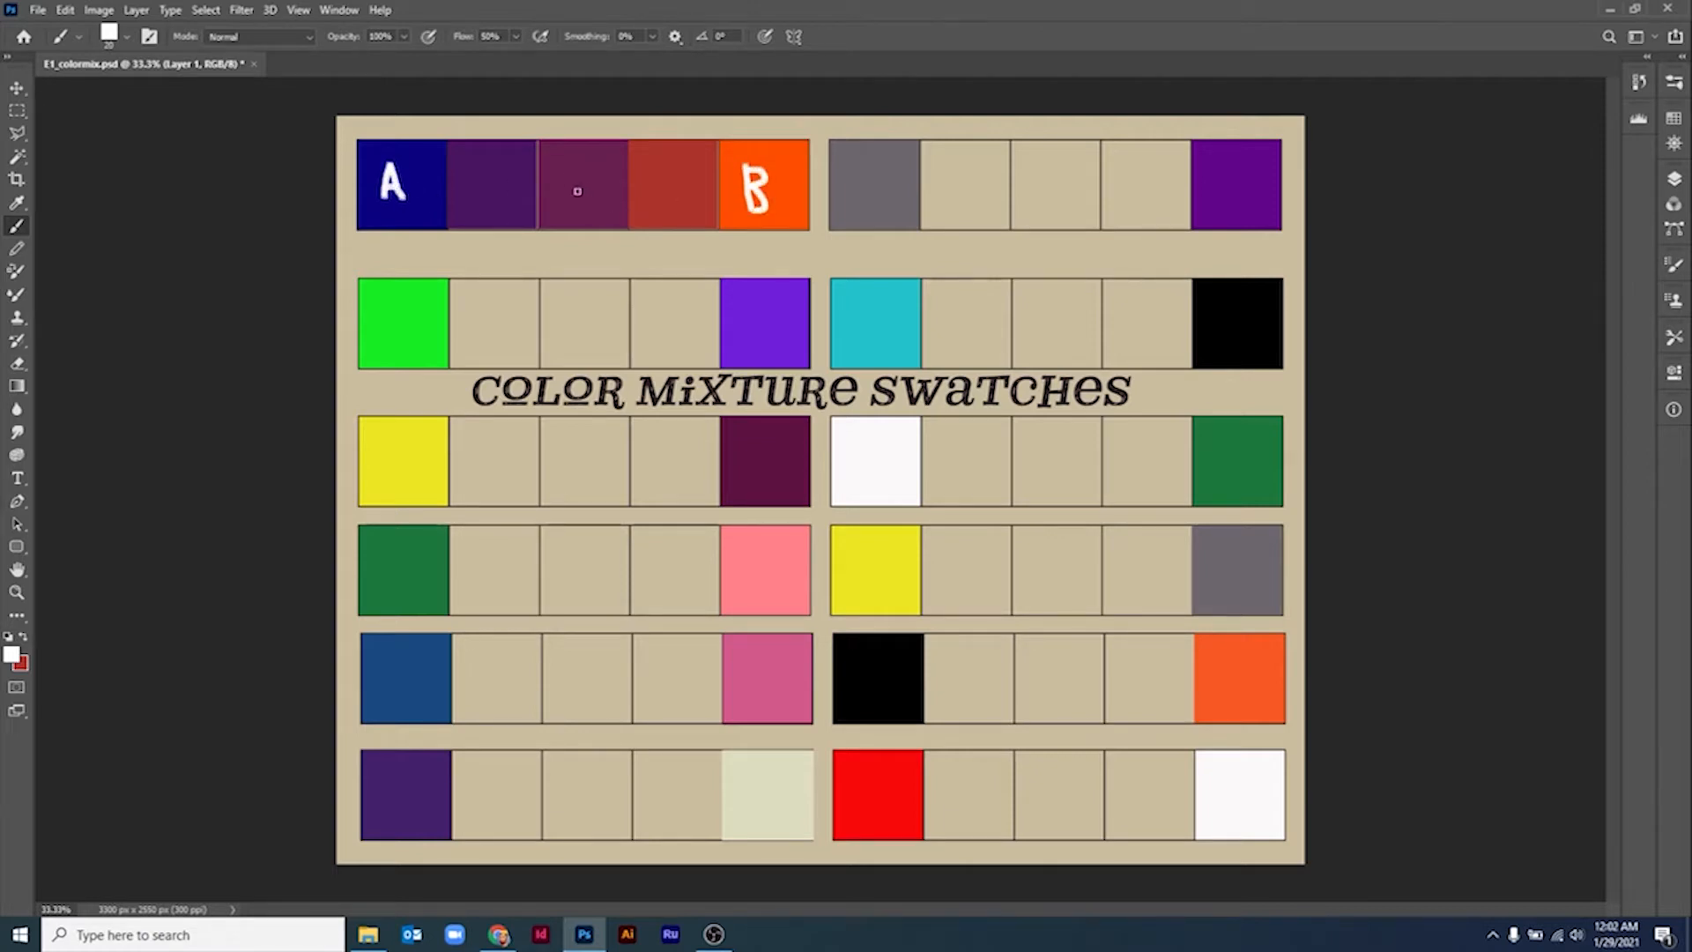
# Hand-letter the mixed swatches in white: "AB" on maroon, "Ab" on violet and "Ba" on red
pyautogui.moveTo(559, 204)
pyautogui.mouseDown()
pyautogui.moveTo(581, 203)
pyautogui.moveTo(573, 183)
pyautogui.moveTo(593, 205)
pyautogui.moveTo(593, 180)
pyautogui.moveTo(597, 201)
pyautogui.mouseUp()
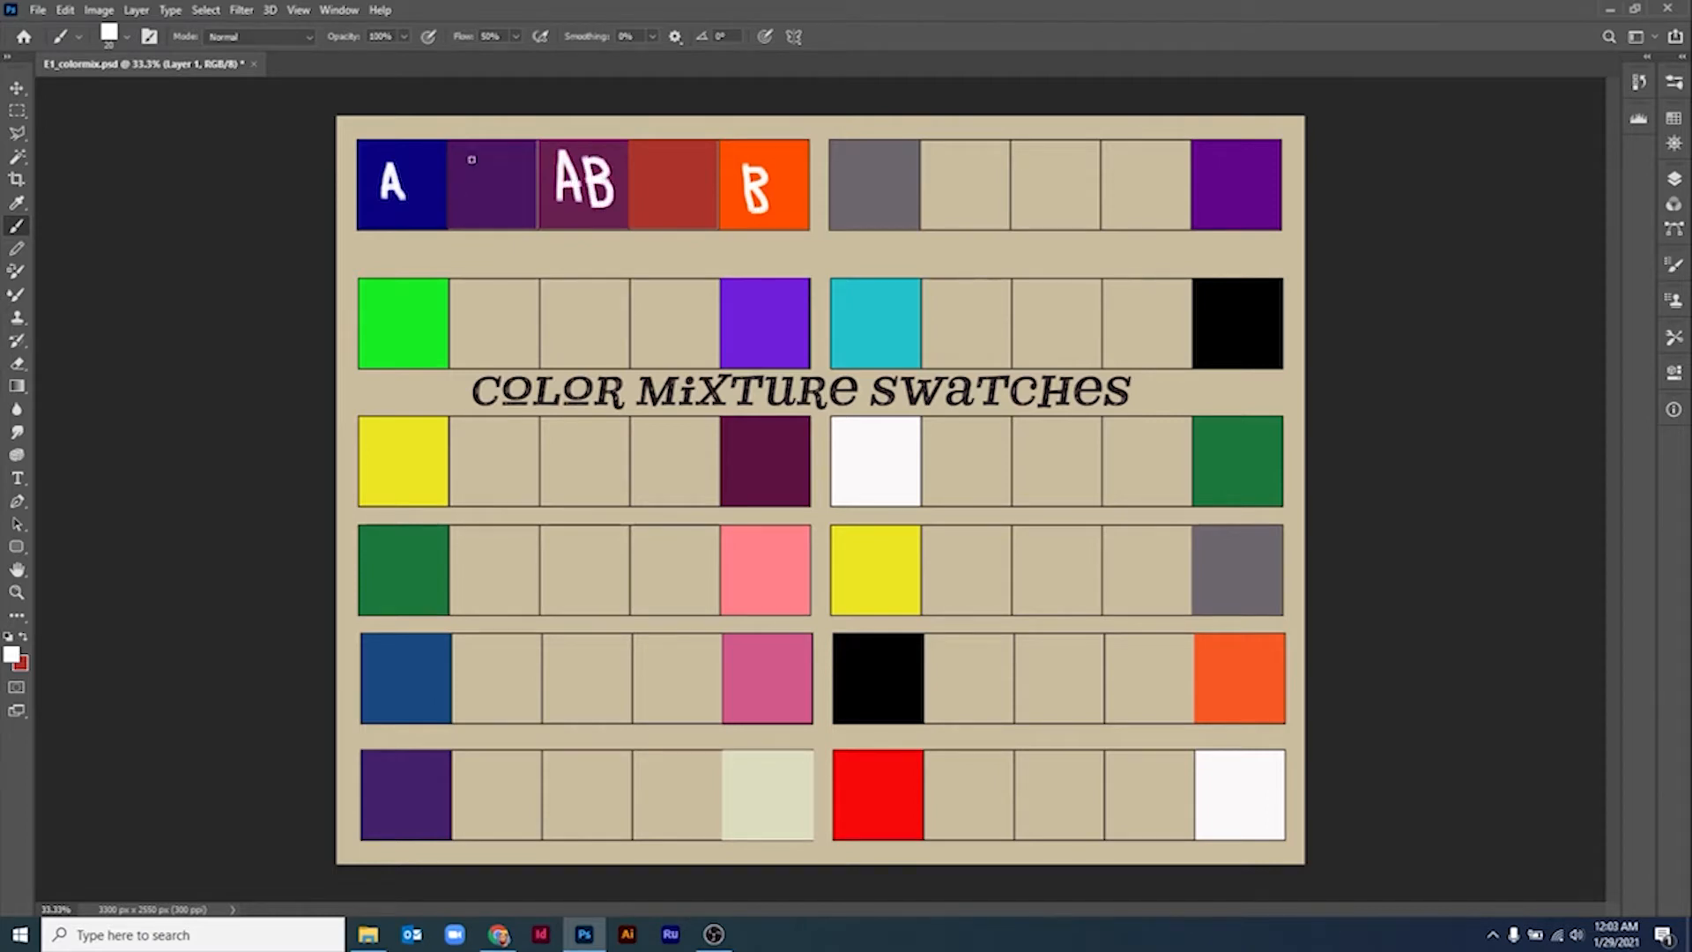
pyautogui.moveTo(474, 156)
pyautogui.mouseDown()
pyautogui.moveTo(468, 204)
pyautogui.moveTo(520, 185)
pyautogui.moveTo(500, 202)
pyautogui.mouseUp()
pyautogui.moveTo(642, 162)
pyautogui.mouseDown()
pyautogui.moveTo(645, 208)
pyautogui.moveTo(674, 192)
pyautogui.mouseUp()
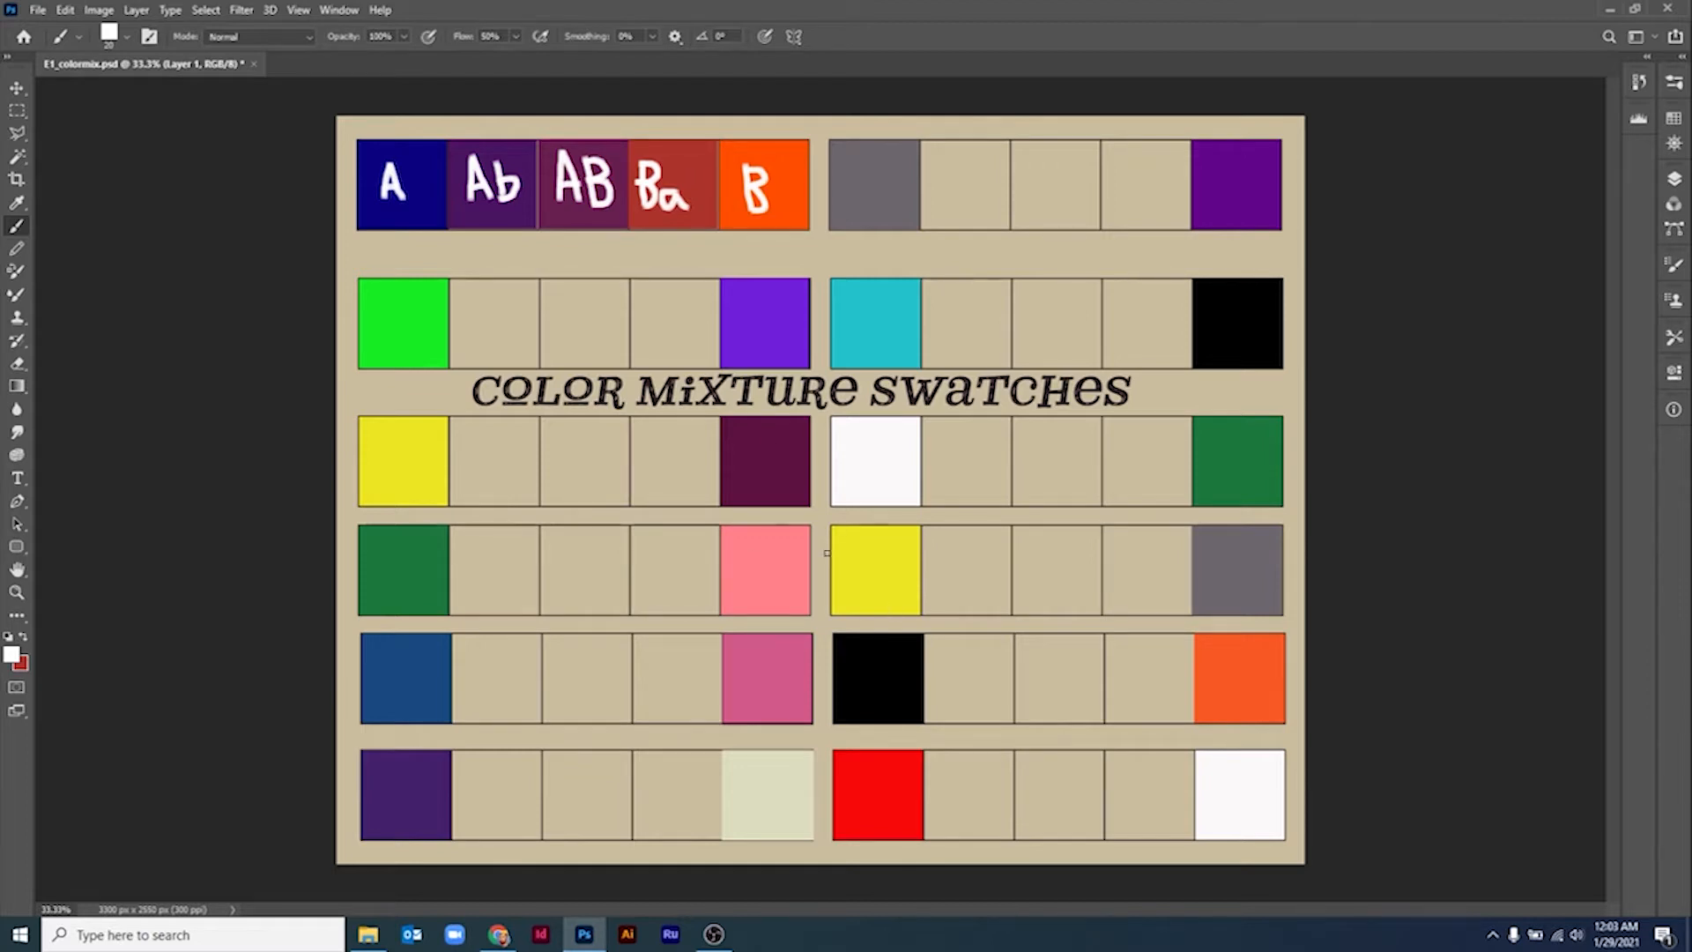
# Select the middle cell of the yellow-to-grey row and paint it with the sampled yellow
pyautogui.press('m')
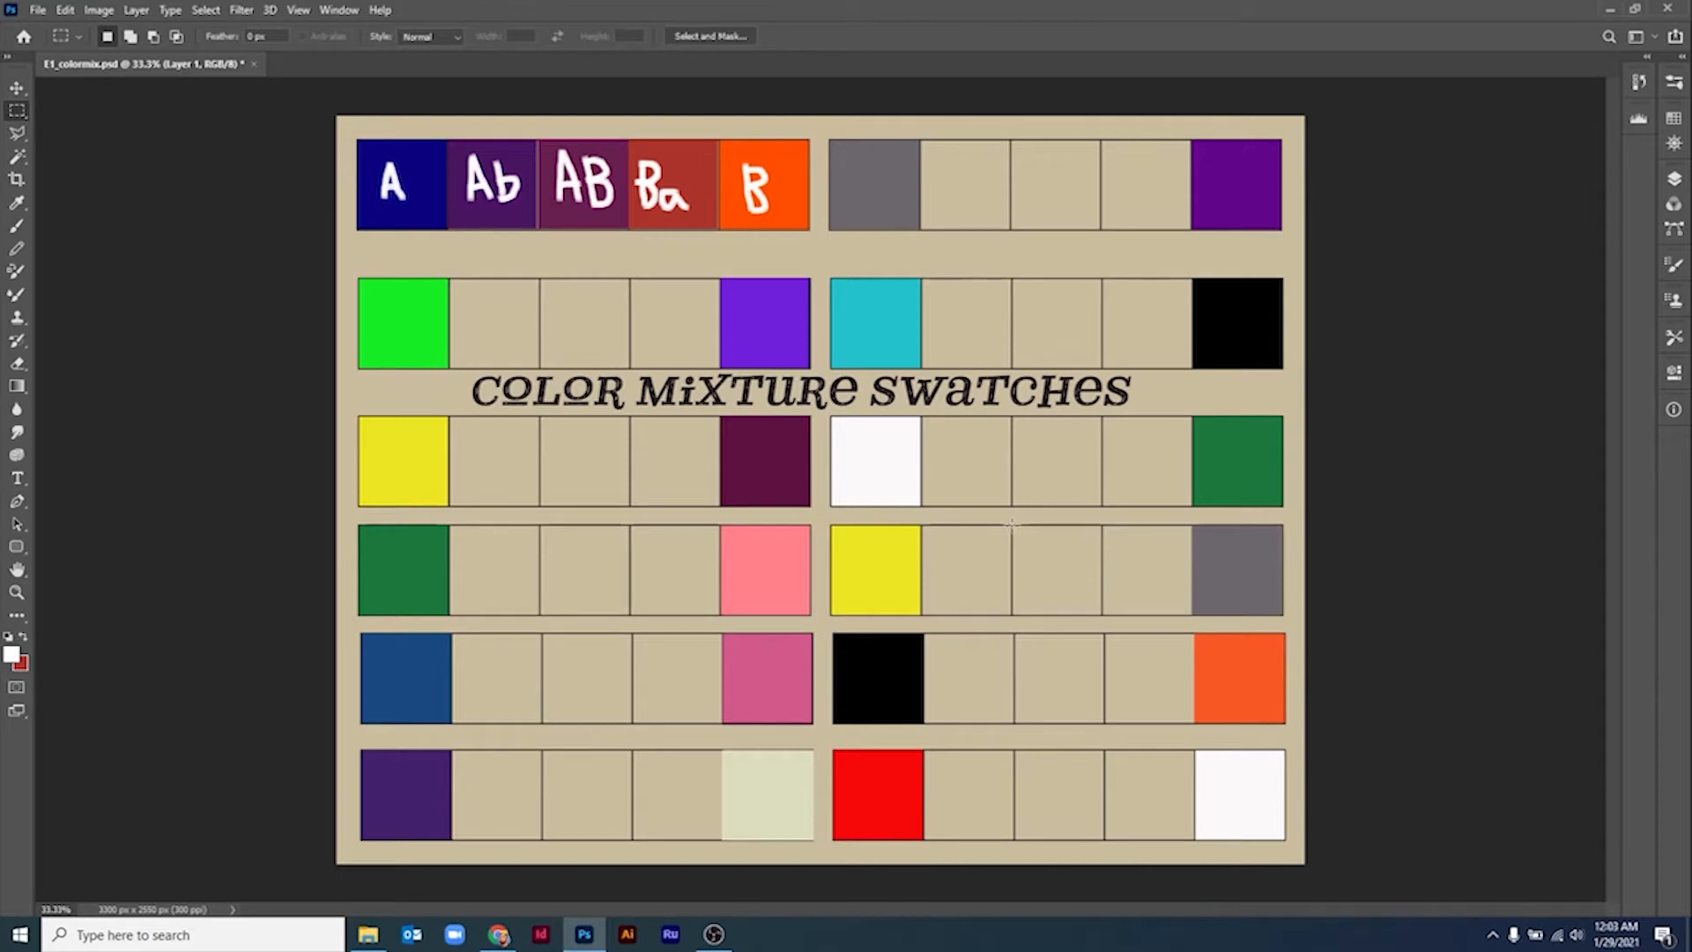
pyautogui.moveTo(1012, 524); pyautogui.dragTo(1100, 617)
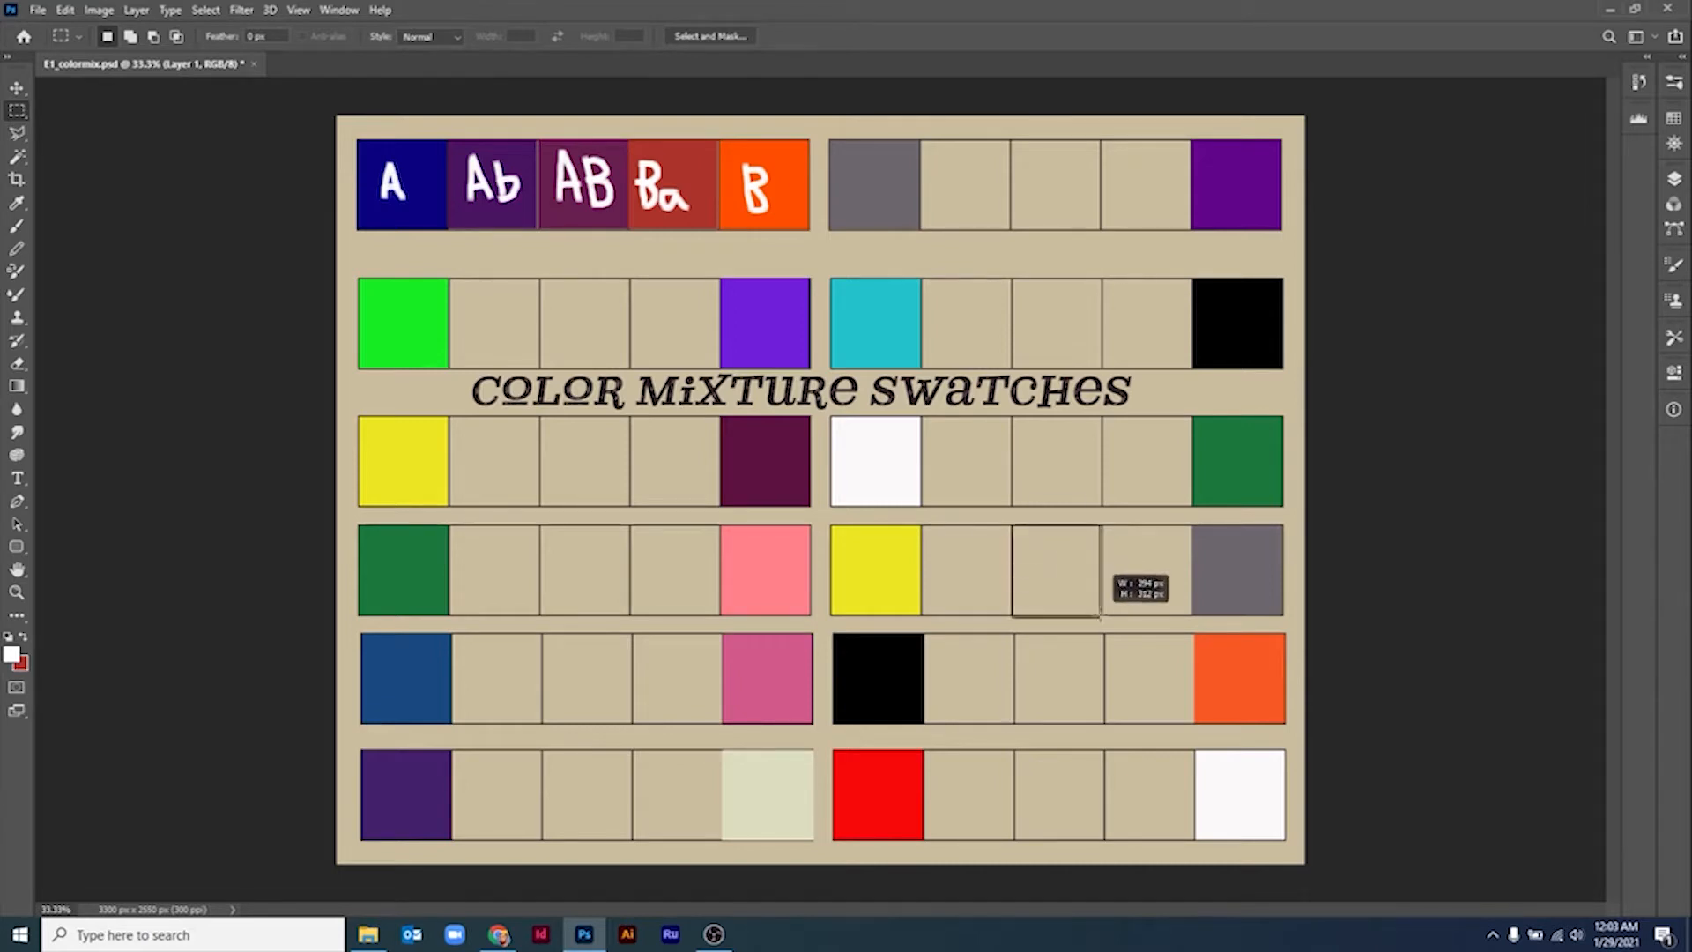
pyautogui.press('i')
pyautogui.click(892, 561)
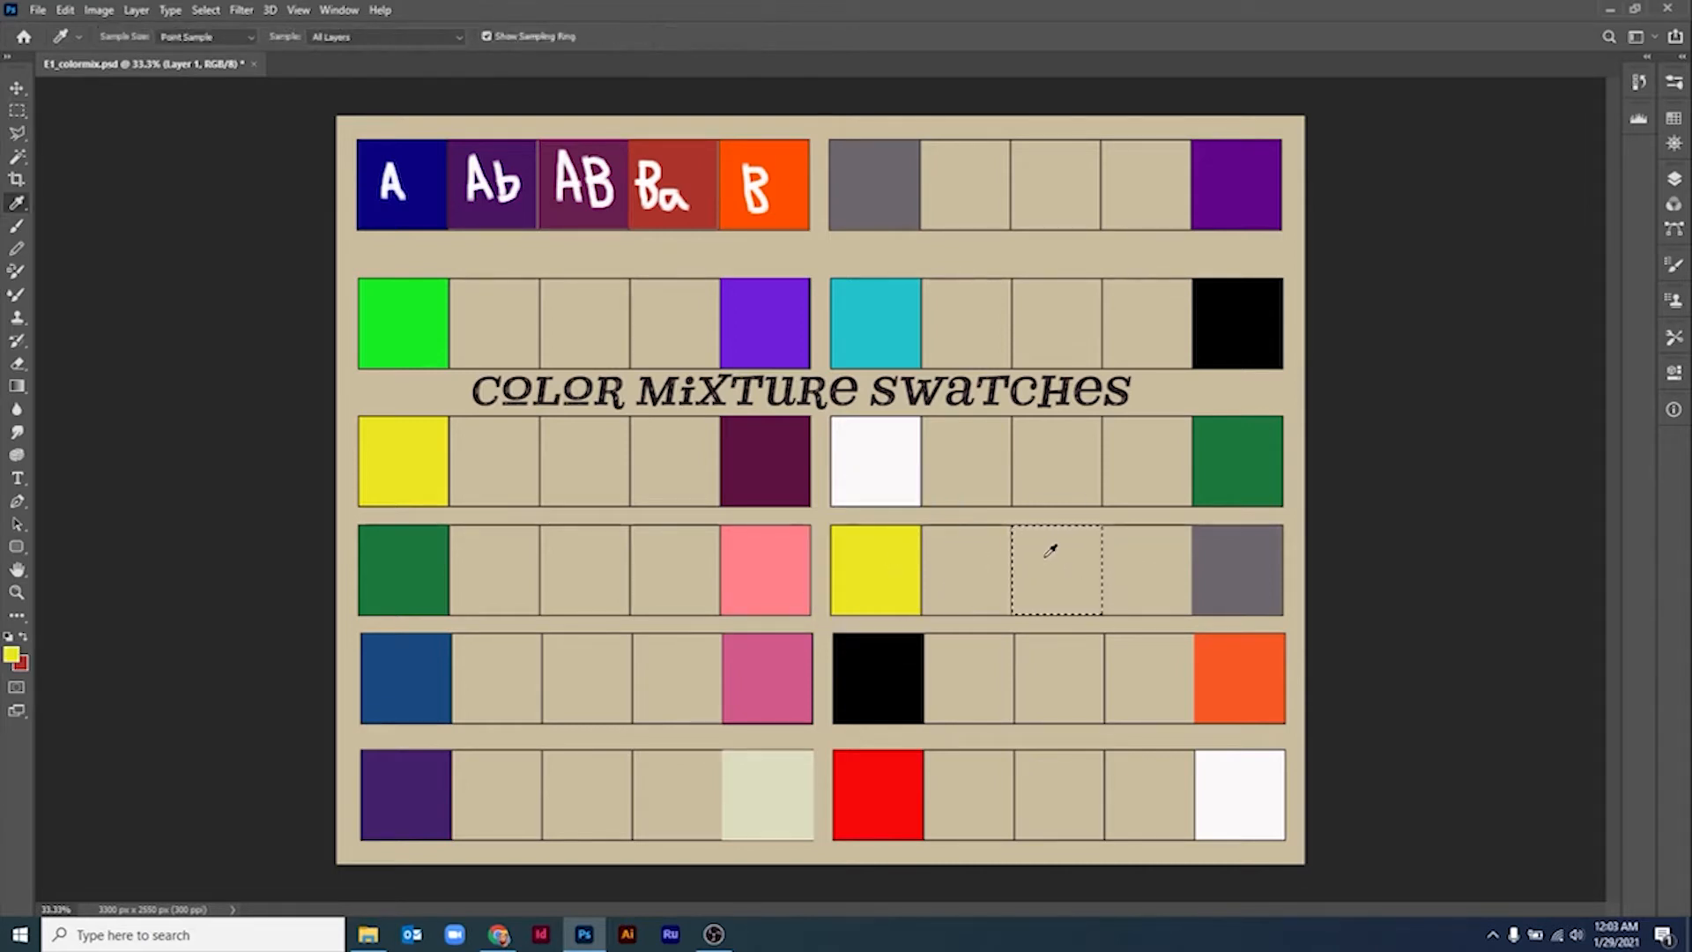
pyautogui.press('b')
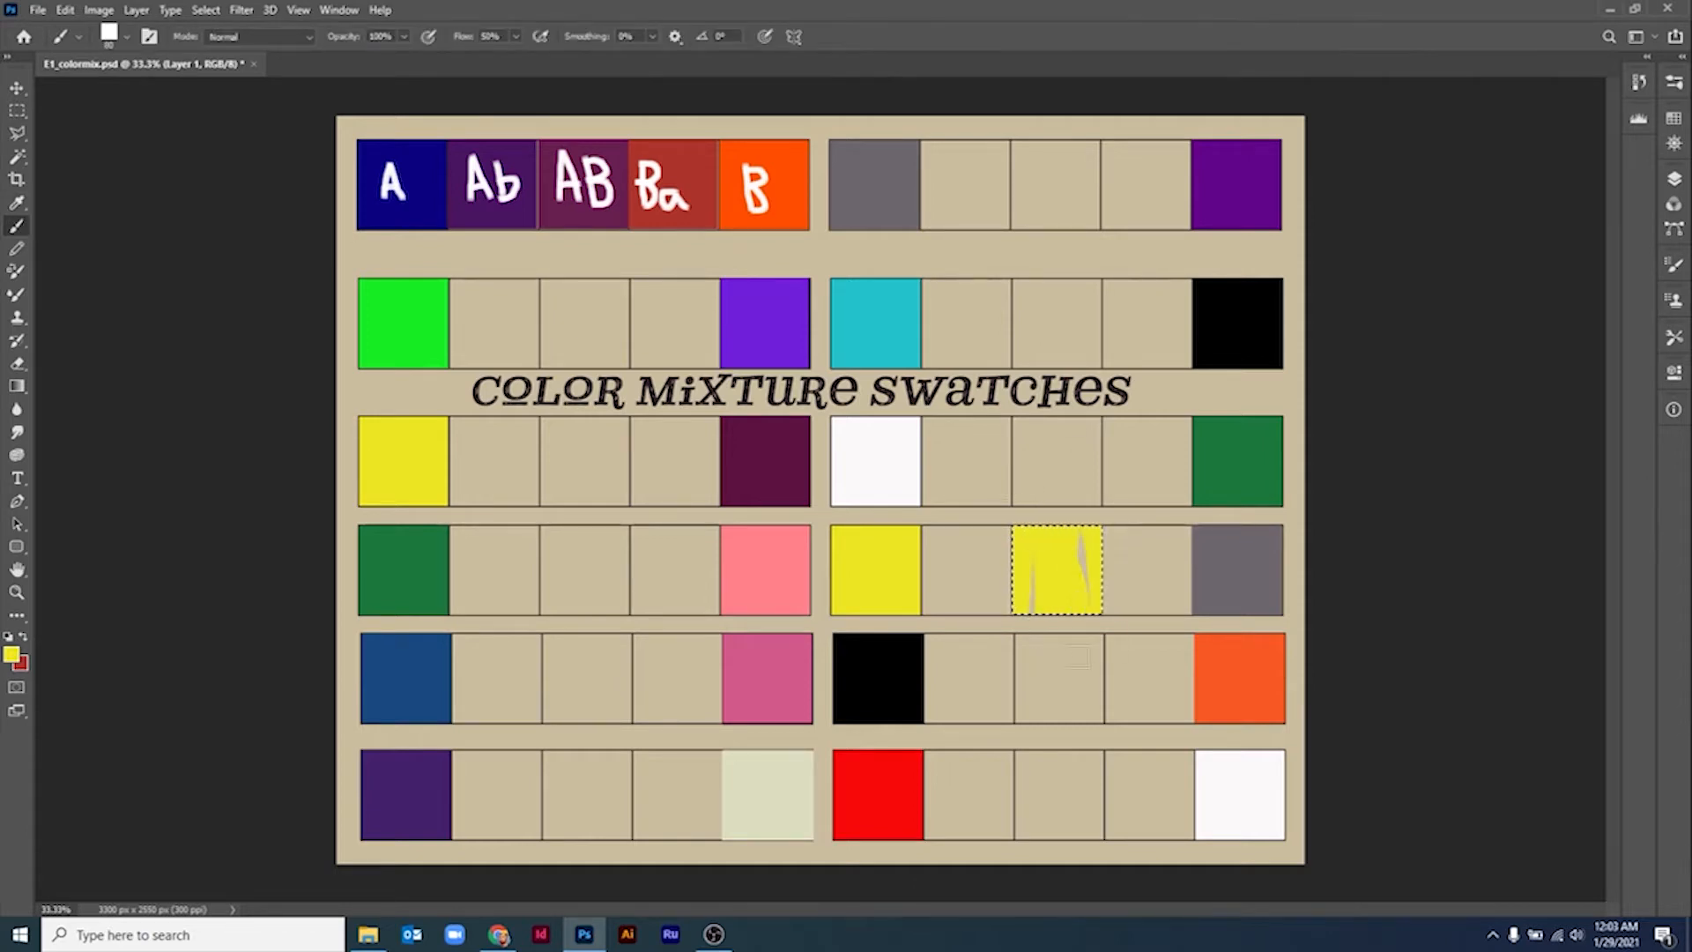
# Sample the grey end swatch and brush it over the selected yellow cell at 28% opacity
pyautogui.keyDown('alt'); pyautogui.click(1236, 566); pyautogui.keyUp('alt')
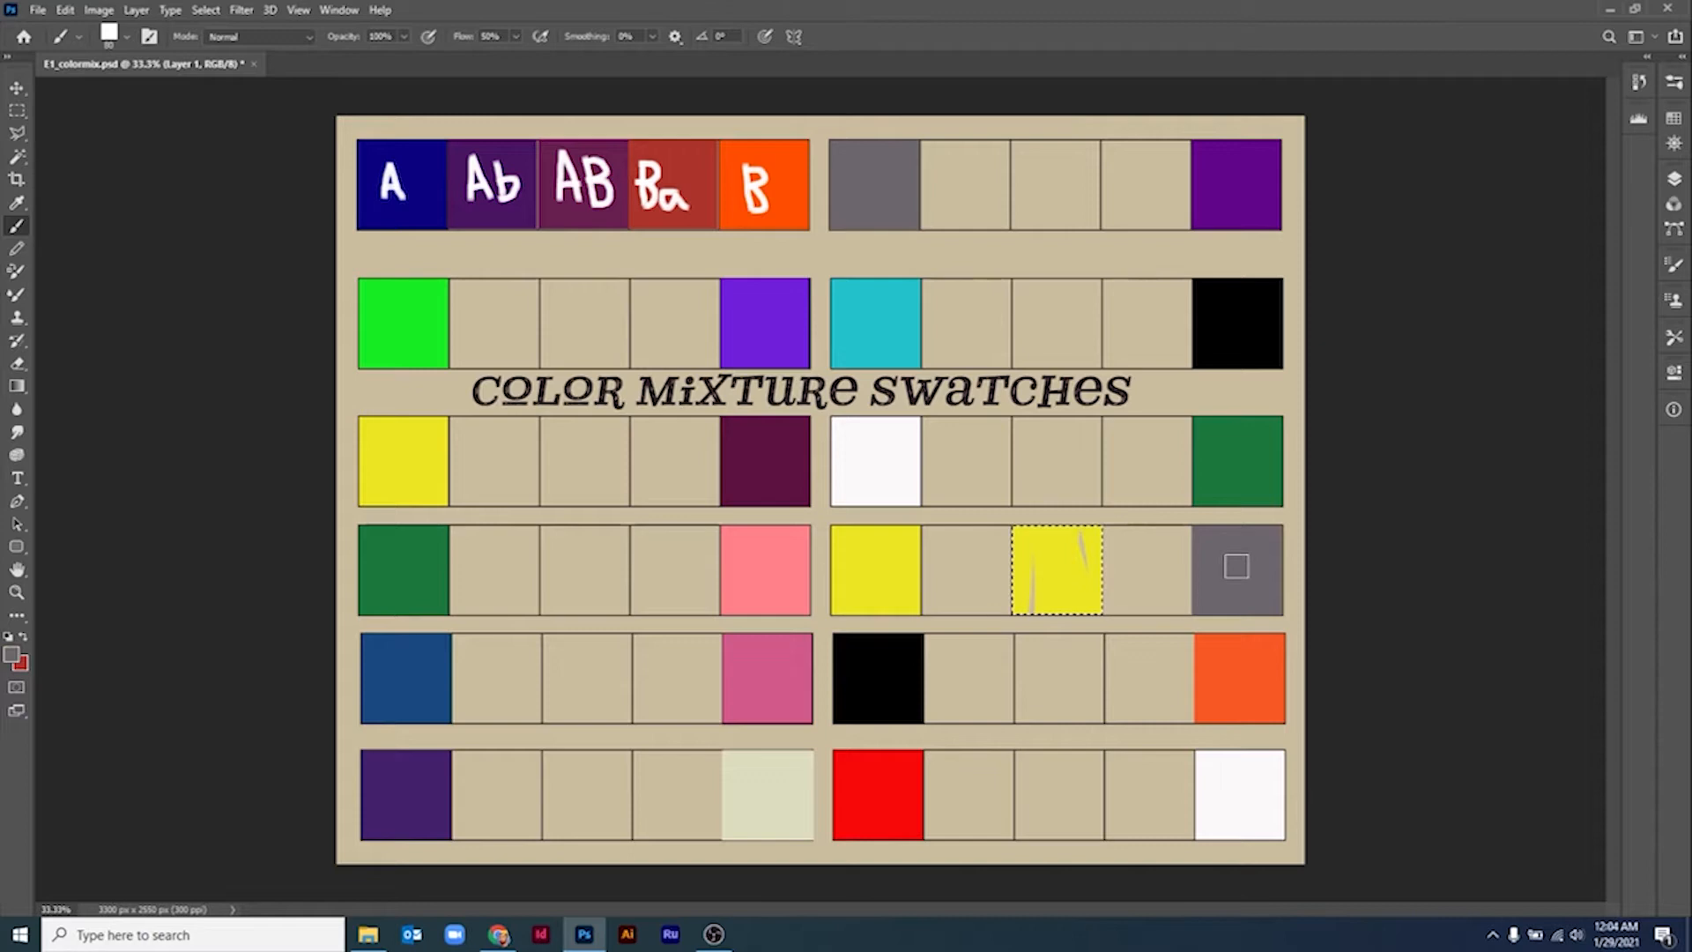
pyautogui.click(405, 37)
pyautogui.moveTo(406, 61); pyautogui.dragTo(347, 61)
pyautogui.moveTo(1024, 546); pyautogui.dragTo(1066, 606)
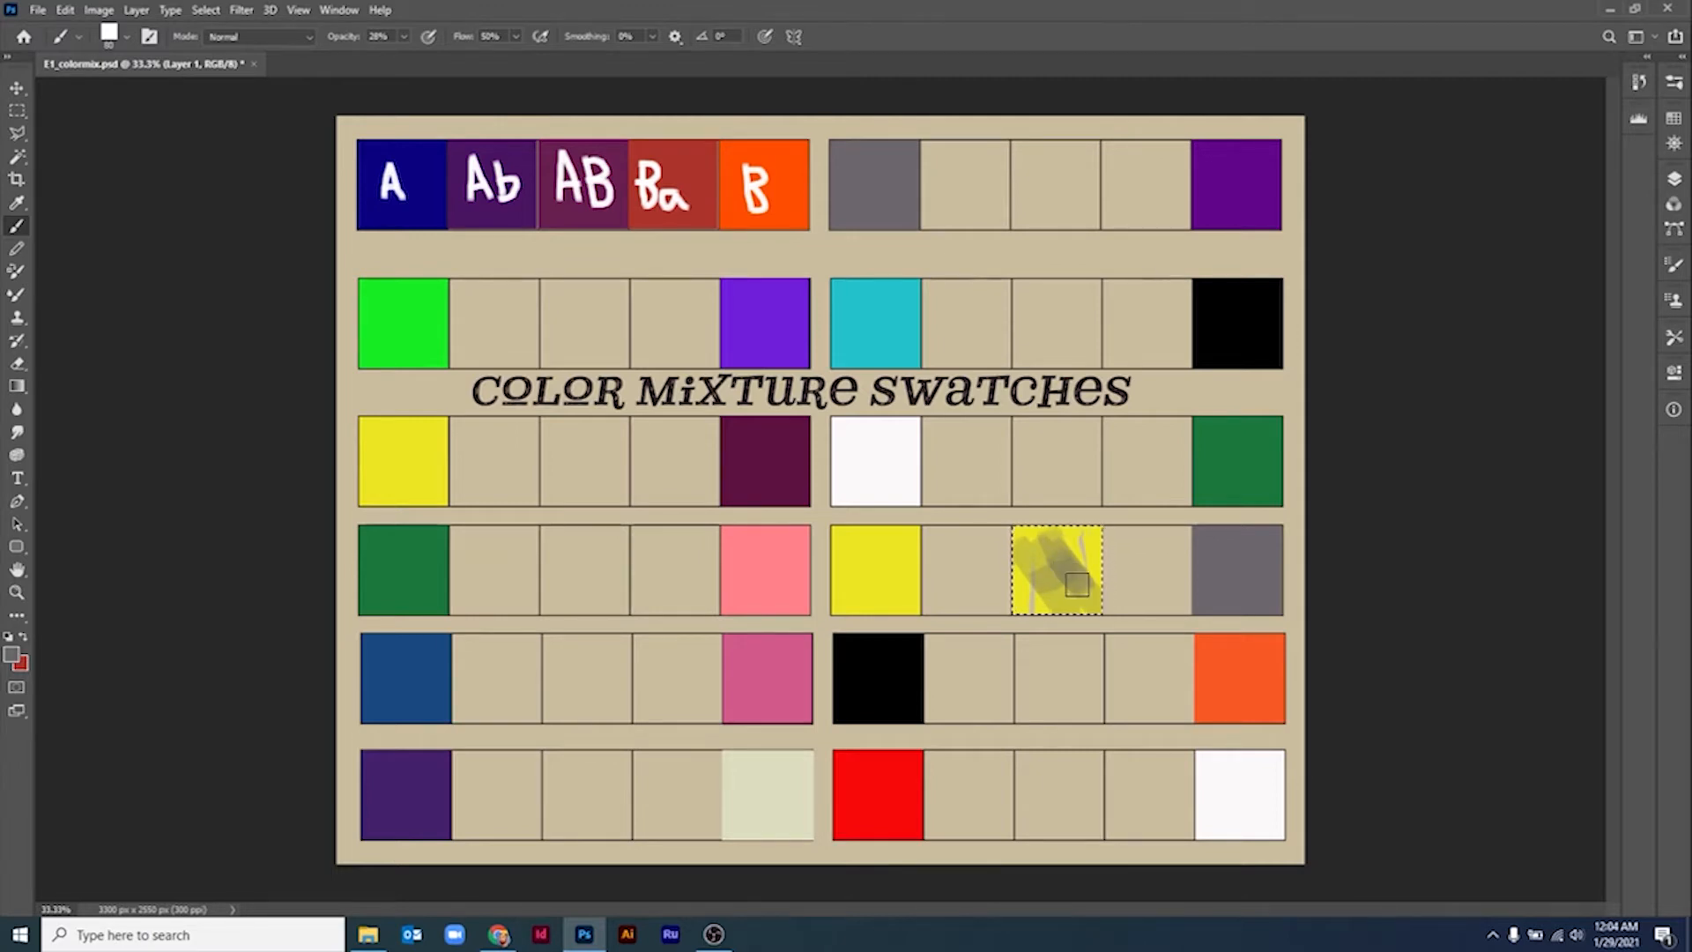
# Sample the blended olive and fill the middle cell of the yellow-to-grey row with it at 100% opacity
pyautogui.keyDown('alt'); pyautogui.click(1072, 573); pyautogui.keyUp('alt')
pyautogui.click(404, 36)
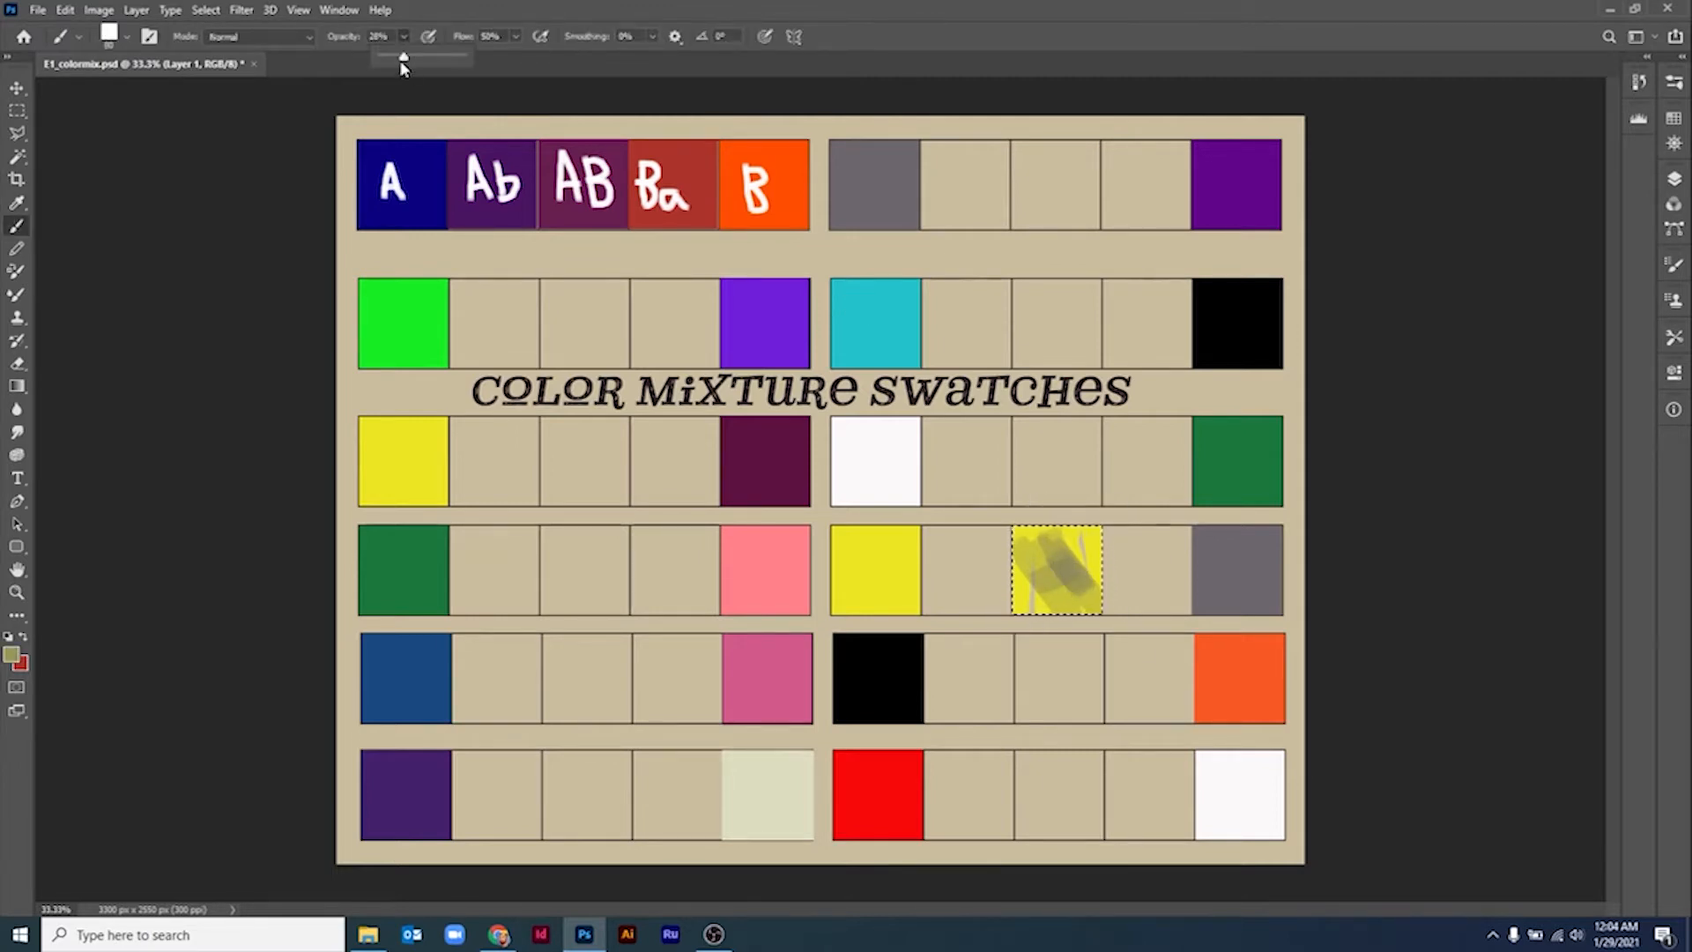
pyautogui.moveTo(402, 63); pyautogui.dragTo(525, 58)
pyautogui.moveTo(1026, 518); pyautogui.dragTo(1029, 498)
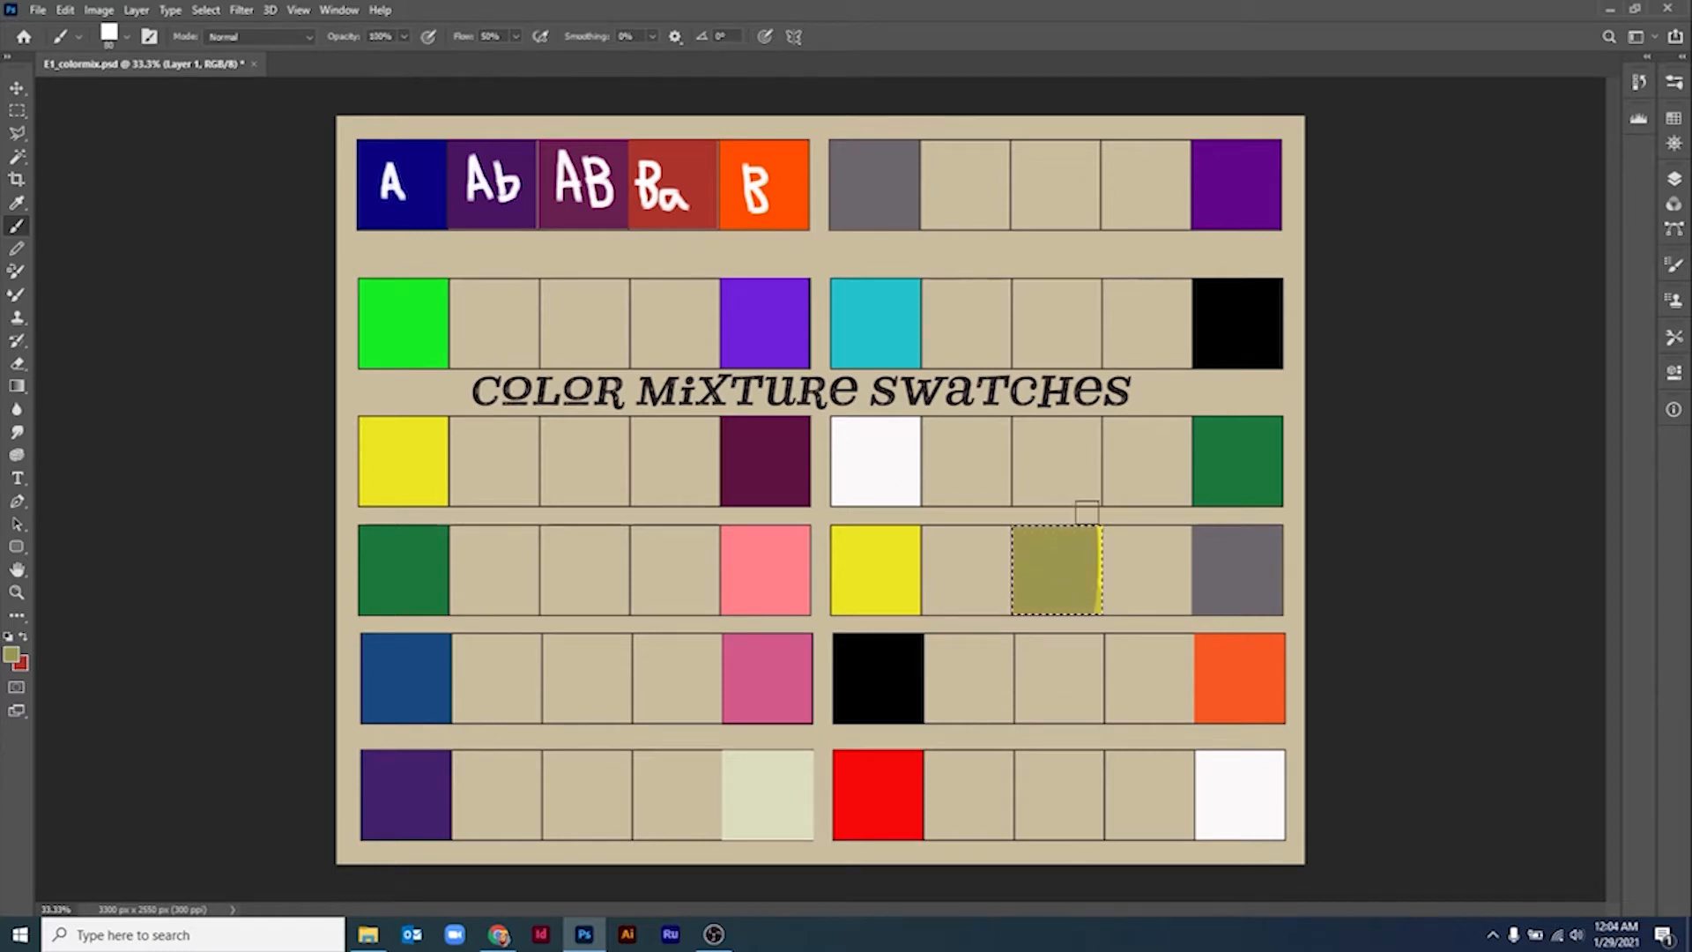
# Select the fourth cell of the yellow-to-grey row and paint it with the blended olive
pyautogui.press('m')
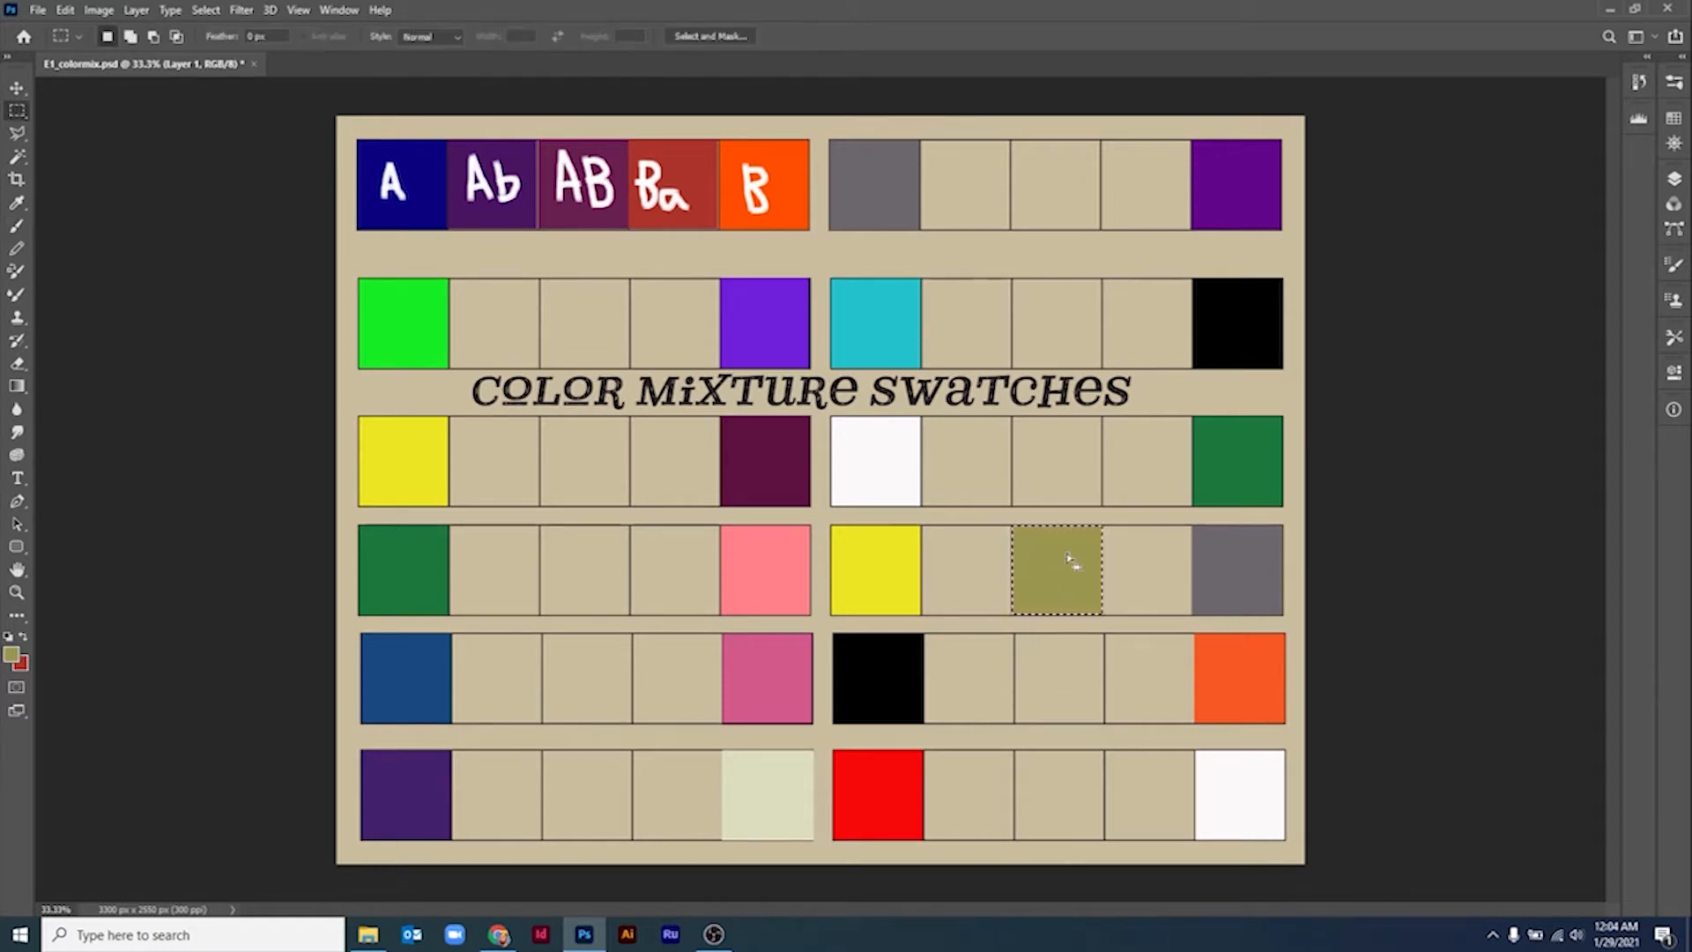
pyautogui.keyDown('ctrl'); pyautogui.rightClick(1116, 542); pyautogui.keyUp('ctrl')
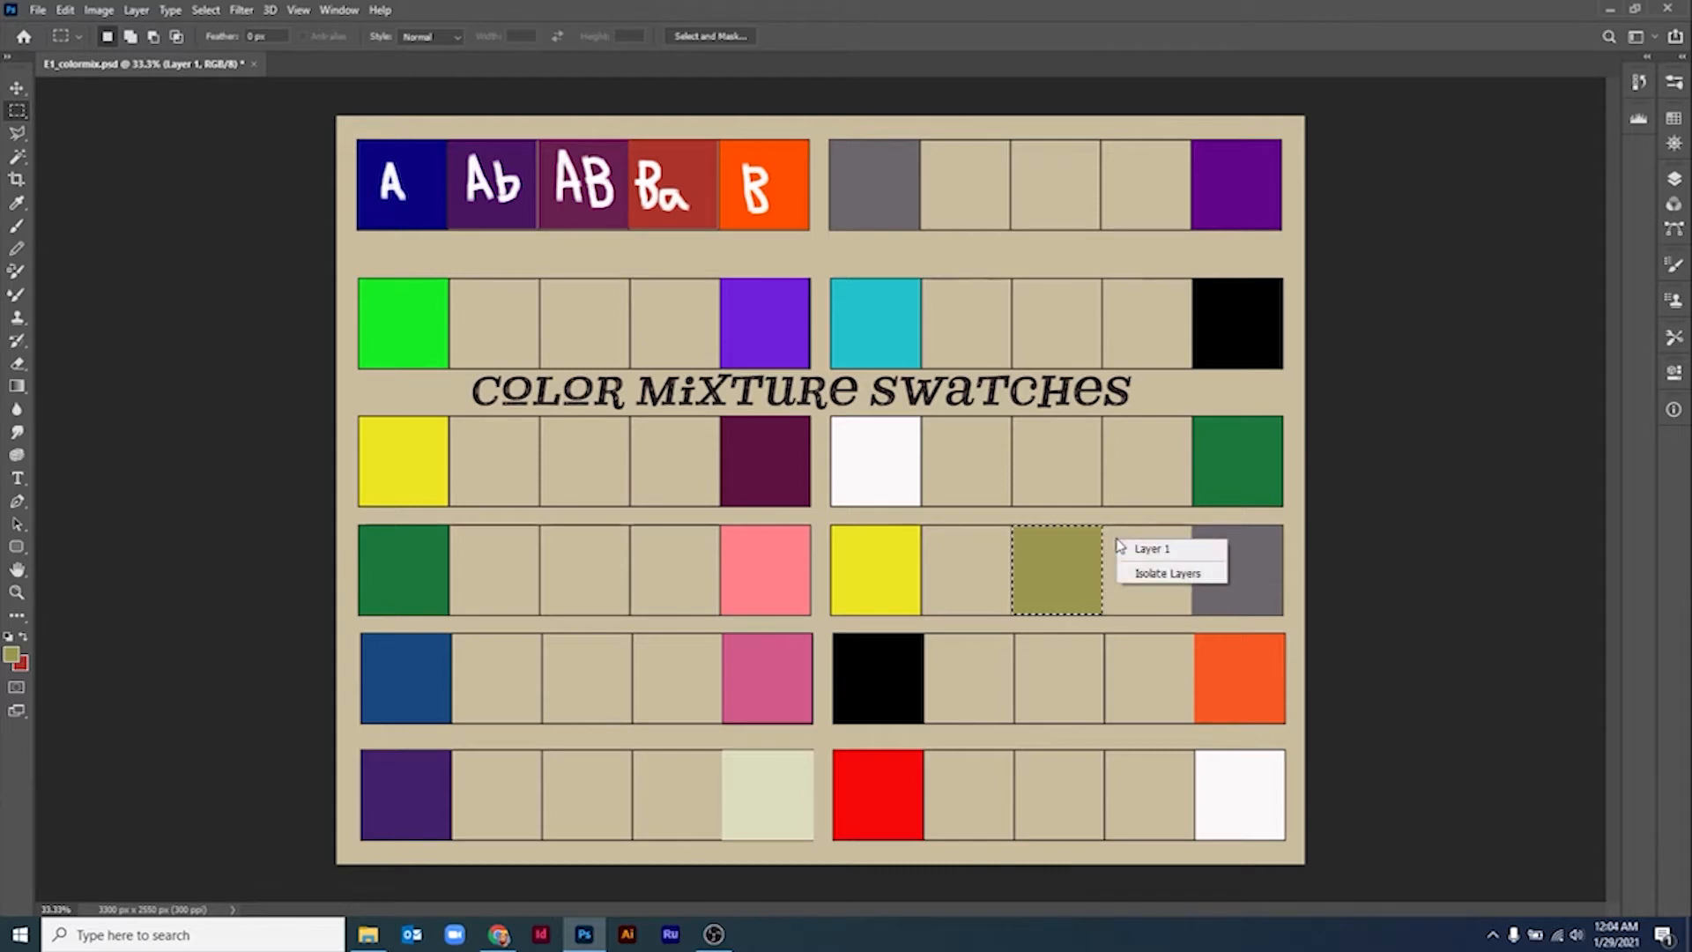
pyautogui.click(1220, 501)
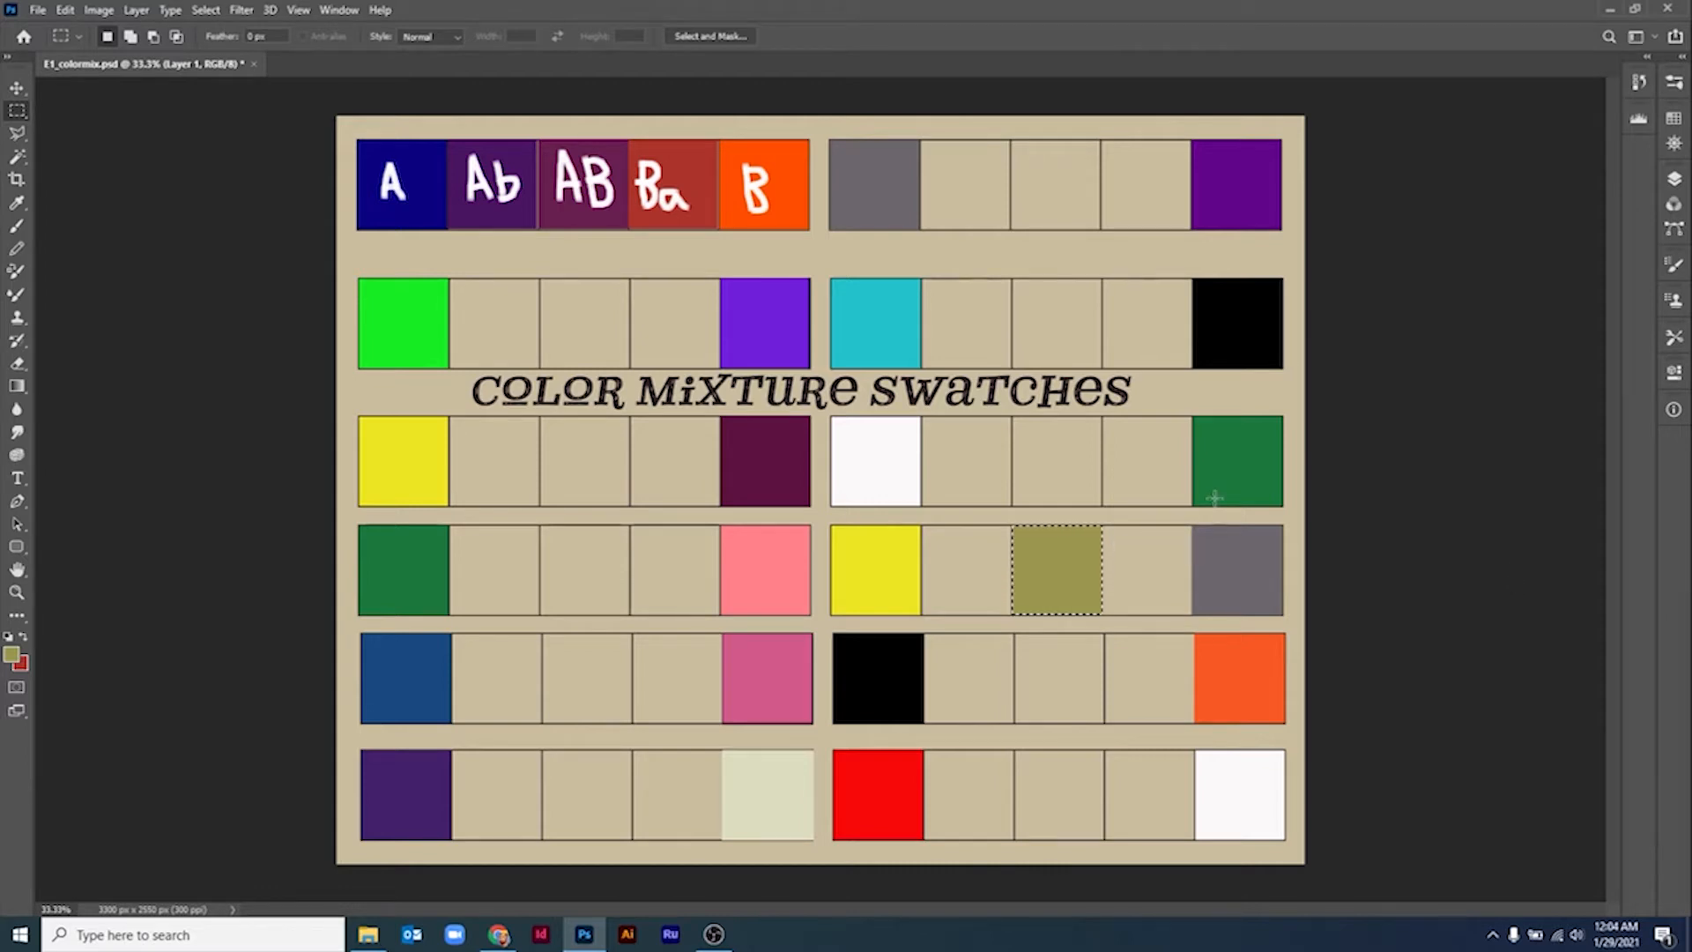
pyautogui.click(1174, 513)
pyautogui.moveTo(1102, 524); pyautogui.dragTo(1194, 608)
pyautogui.press('b')
pyautogui.moveTo(1122, 544); pyautogui.dragTo(1172, 603)
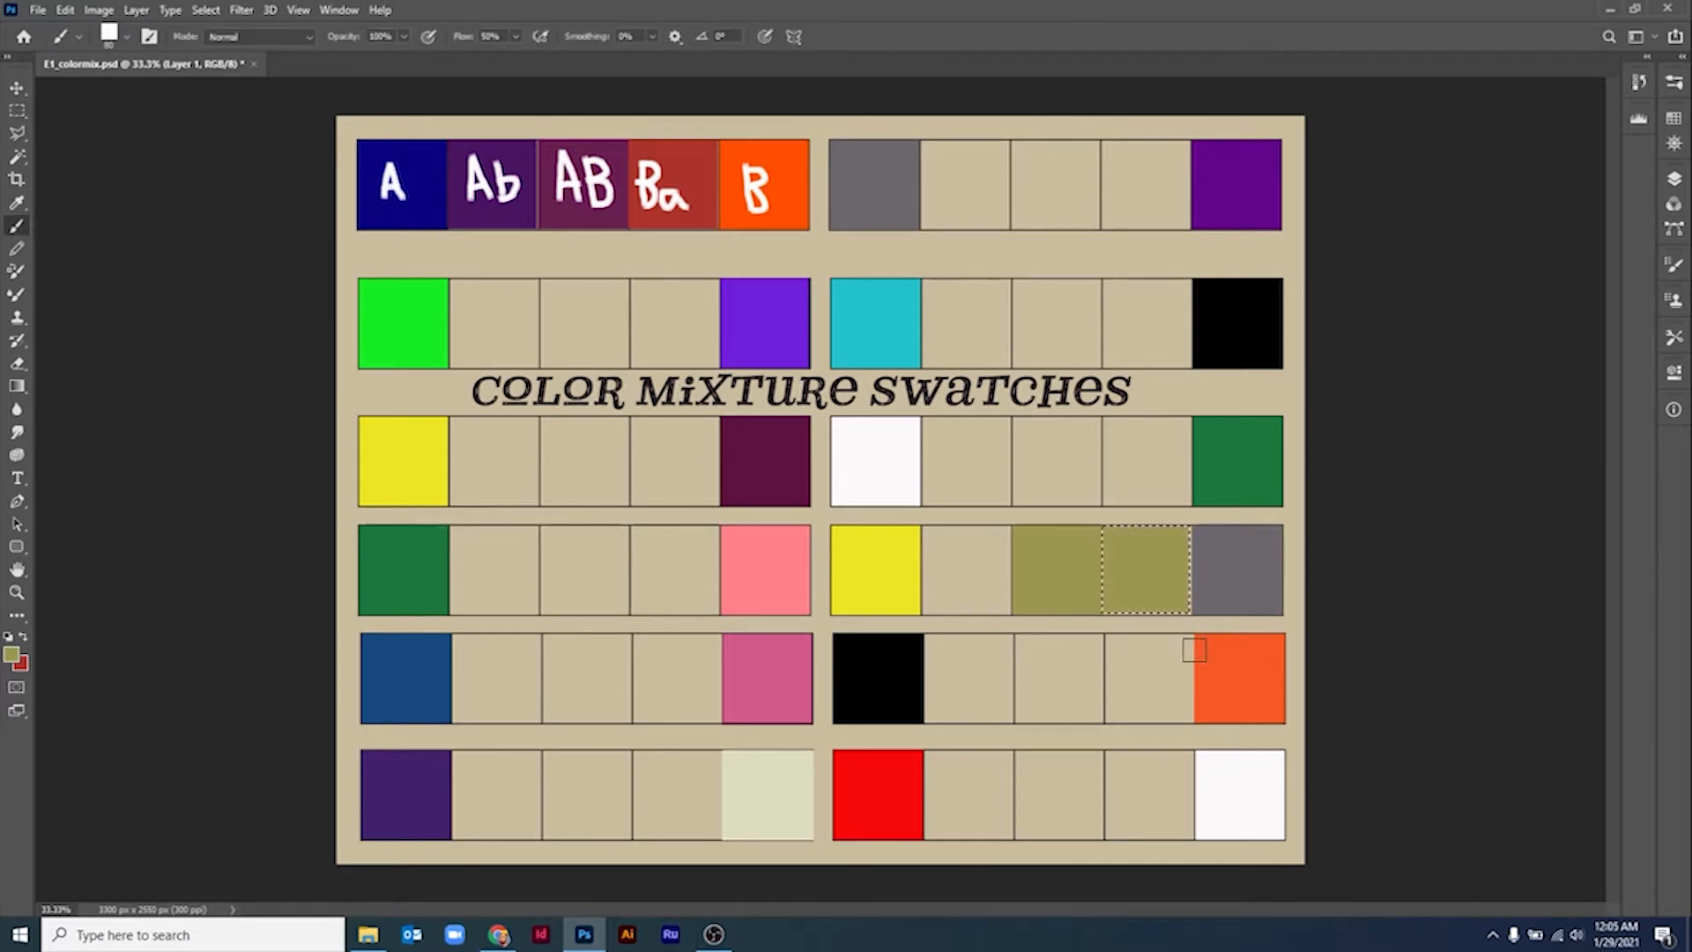
# Sample the grey end swatch and brush it over the selected olive cell at 34% opacity
pyautogui.press('i')
pyautogui.click(1235, 562)
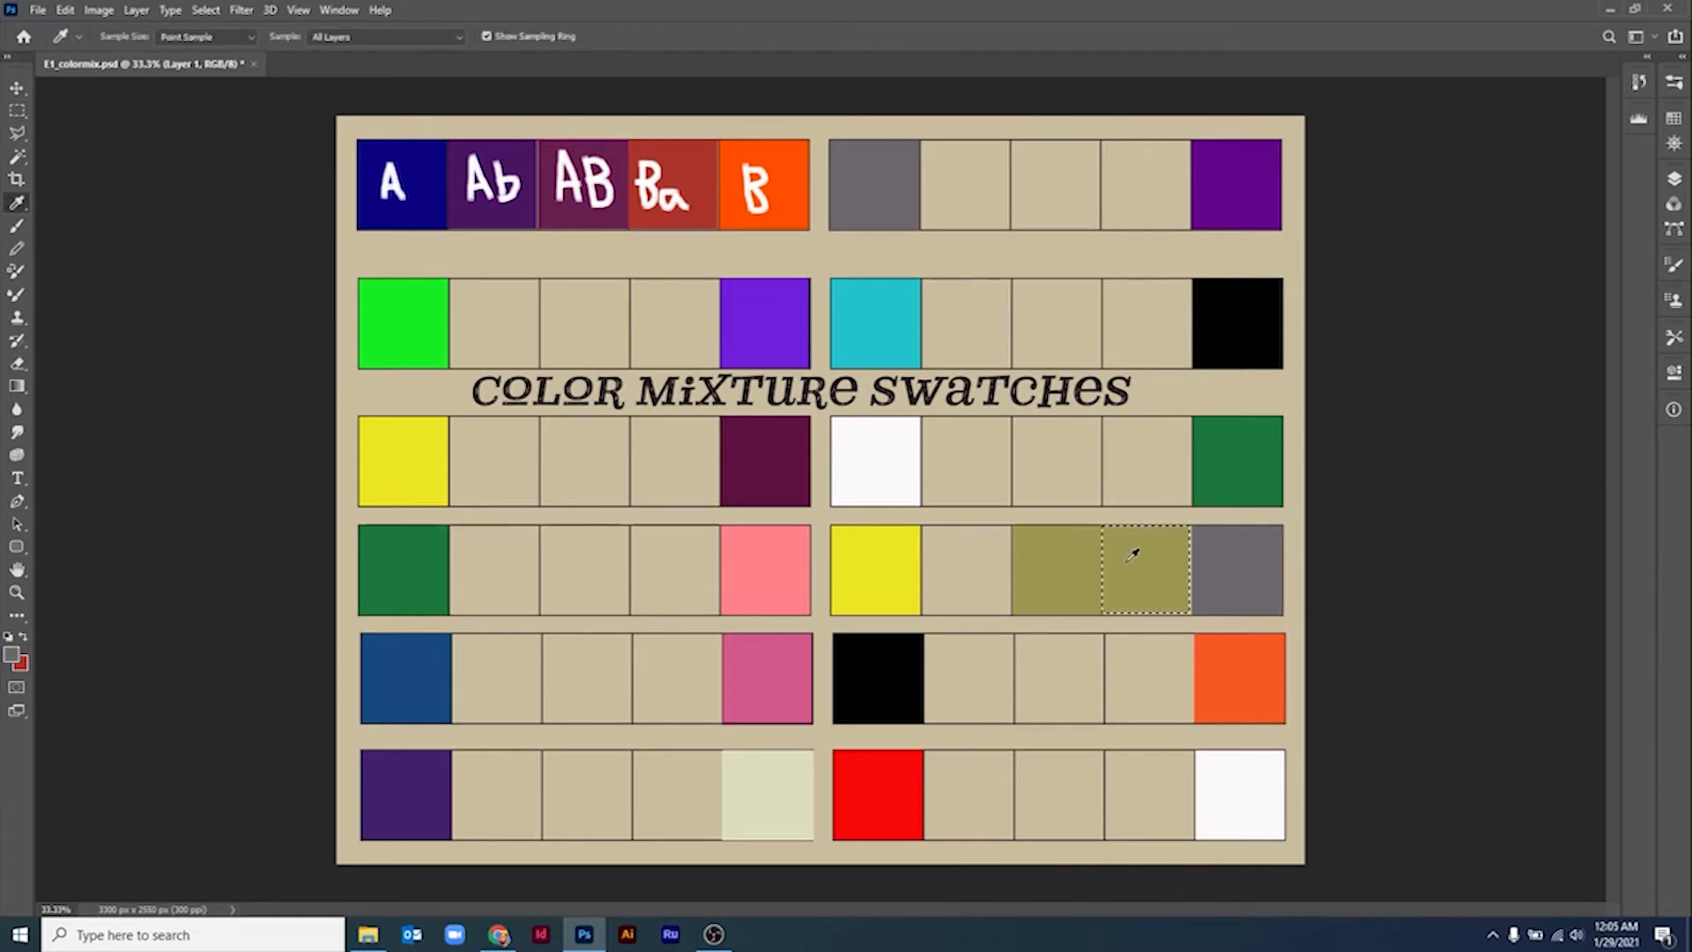
pyautogui.press('b')
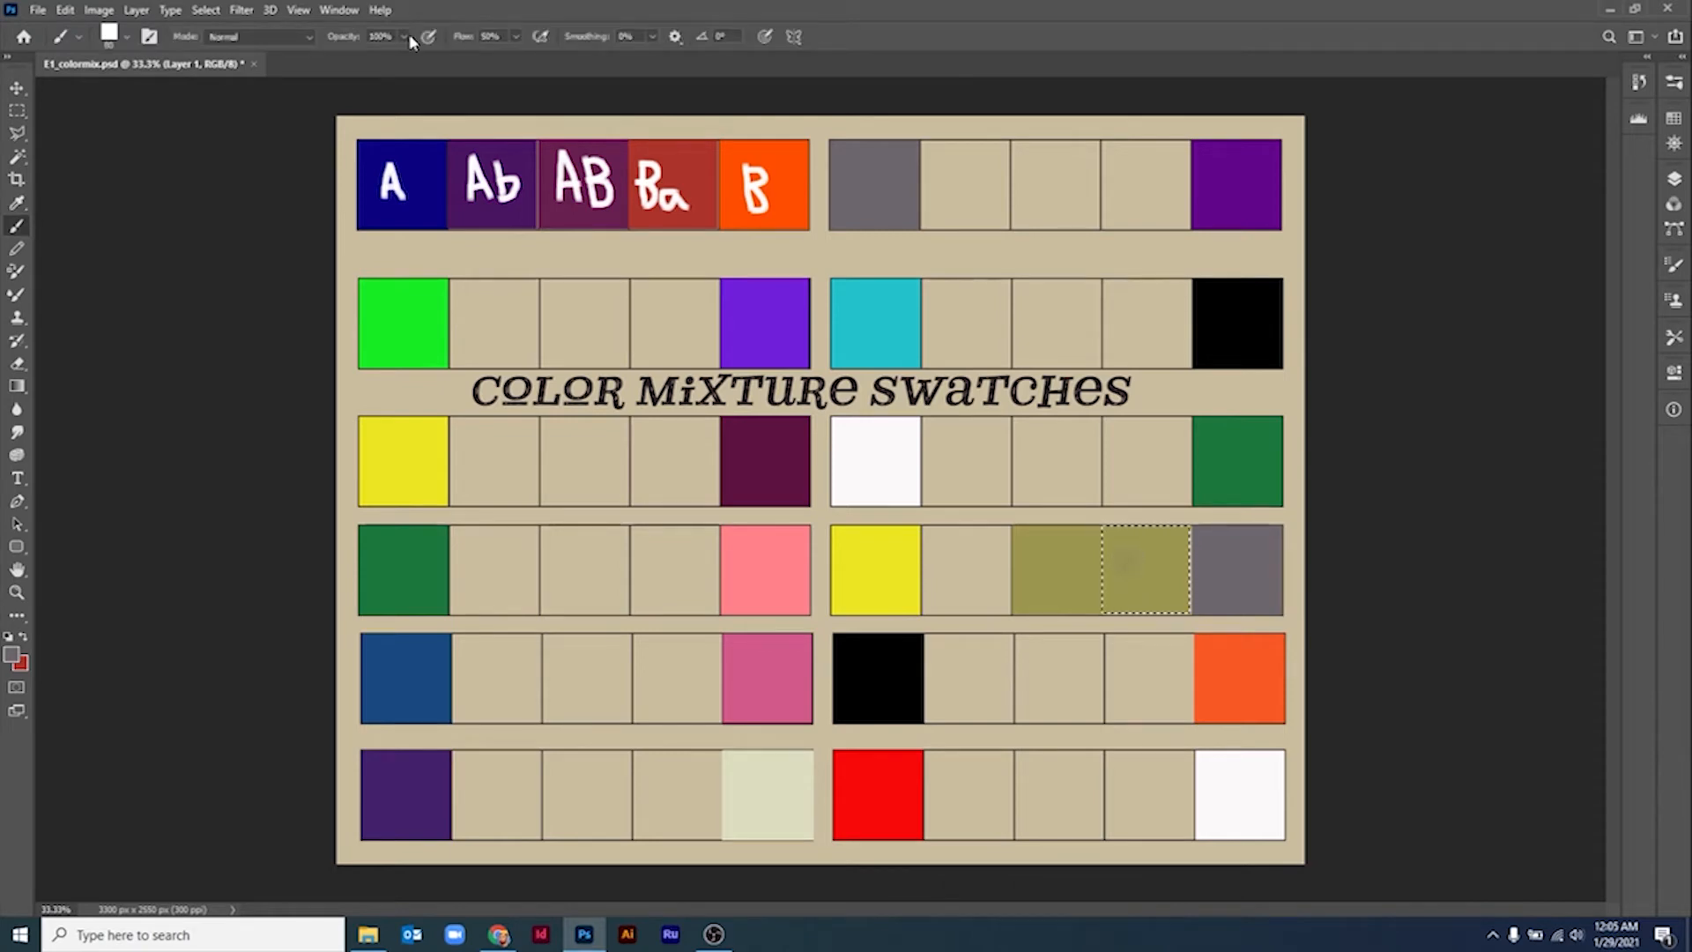
pyautogui.moveTo(404, 37); pyautogui.dragTo(357, 67)
pyautogui.moveTo(1111, 541); pyautogui.dragTo(1164, 598)
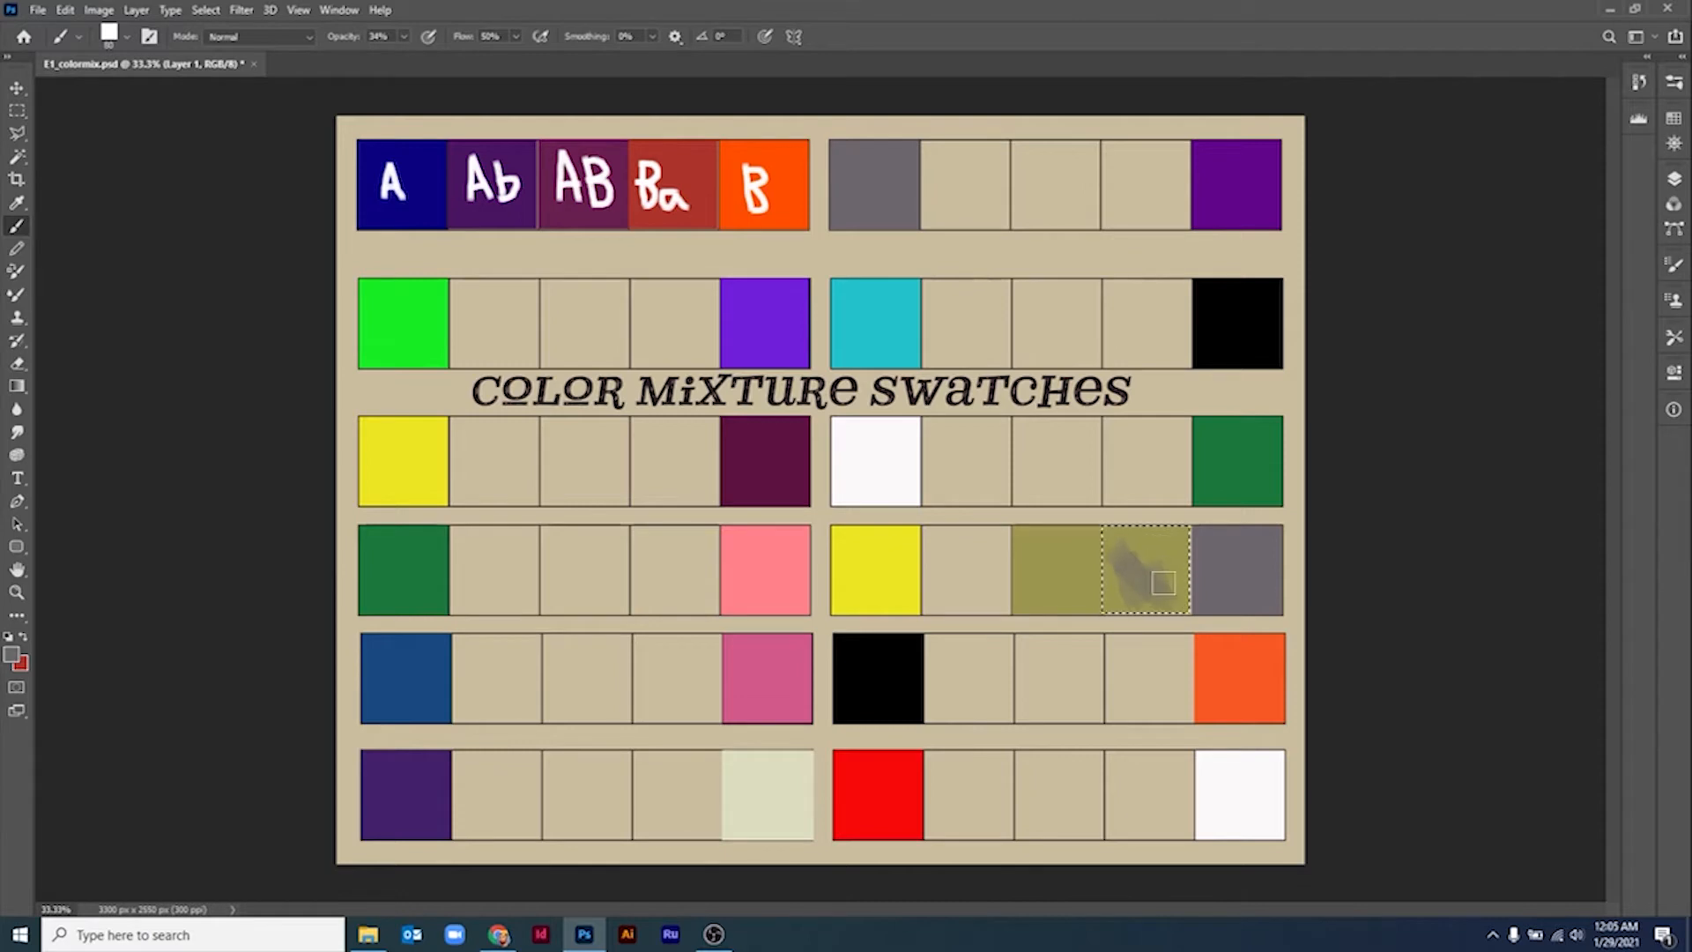
# Sample the blended grey-olive, fill the selected fourth cell with it at 100% opacity, and clear the selection
pyautogui.keyDown('alt'); pyautogui.click(1162, 581); pyautogui.keyUp('alt')
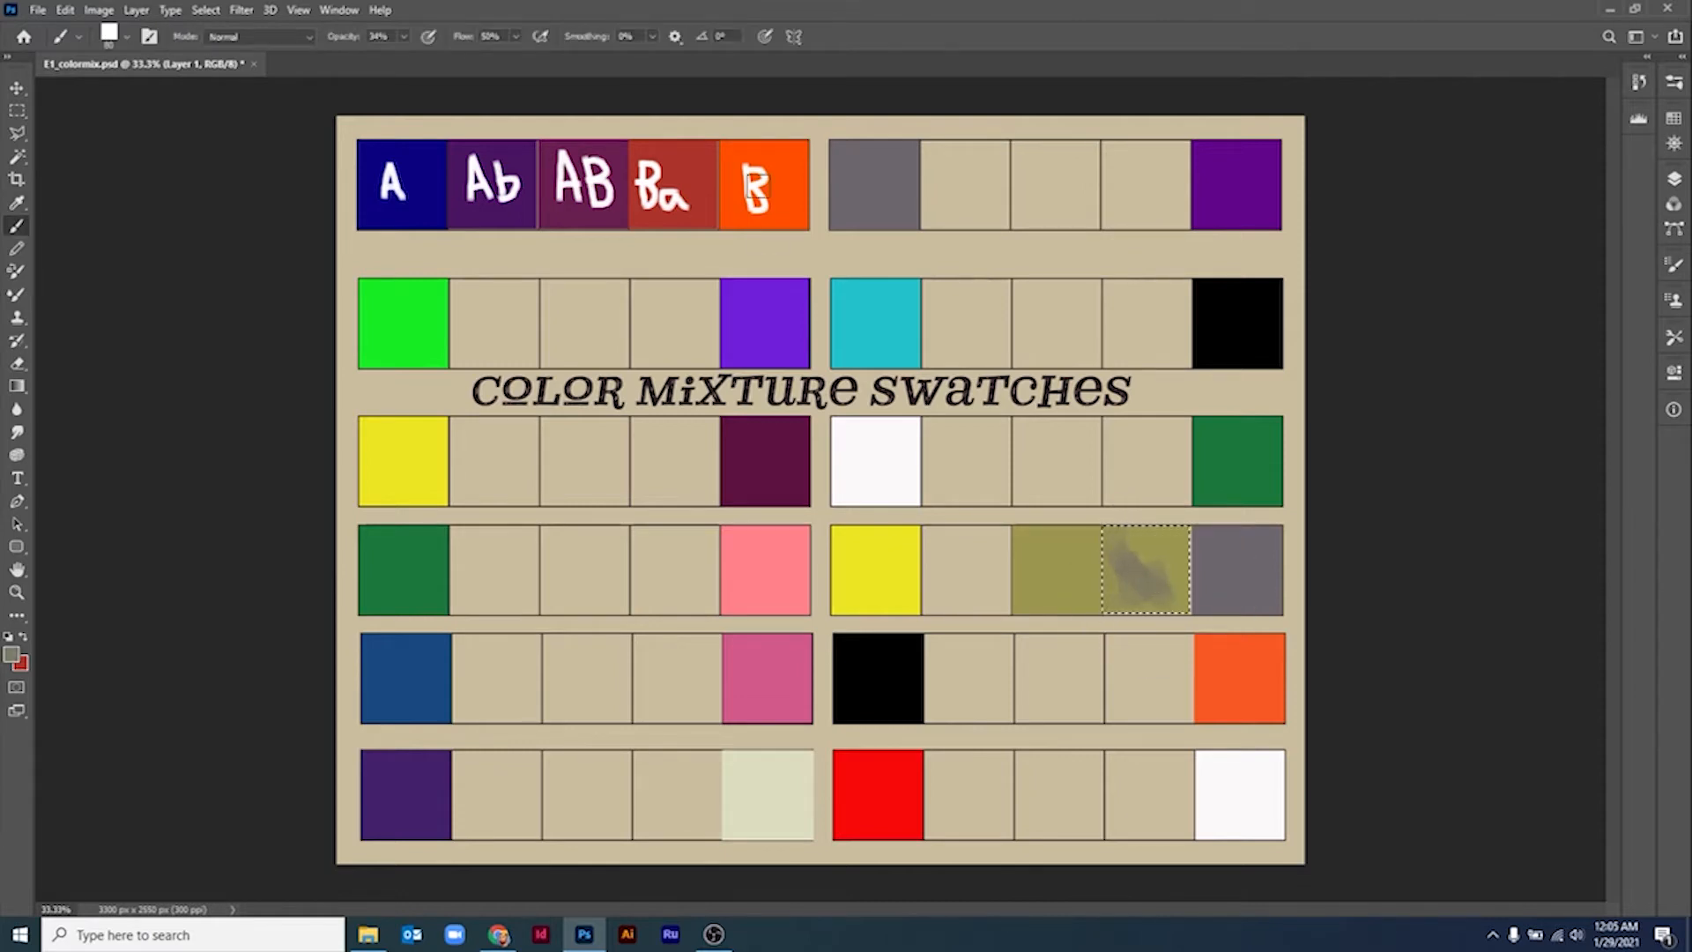
pyautogui.moveTo(405, 43); pyautogui.dragTo(432, 61)
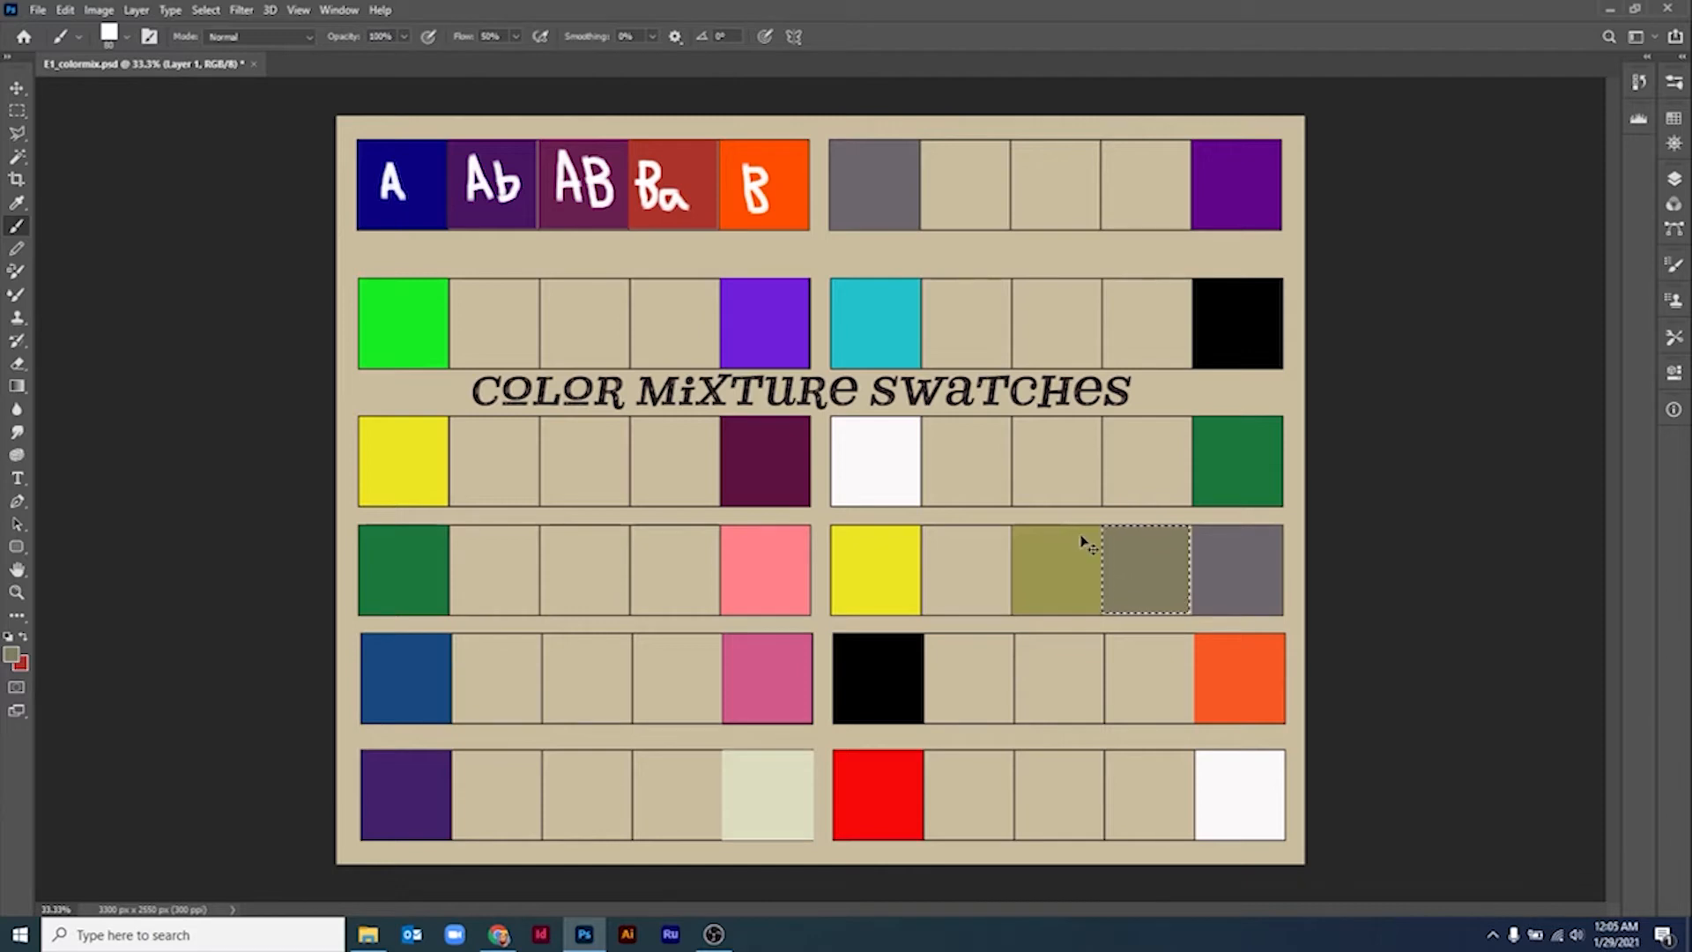
pyautogui.hotkey('ctrl', 'd')
# Select the second cell of the yellow-to-grey row and paint it with the sampled yellow
pyautogui.click(17, 110)
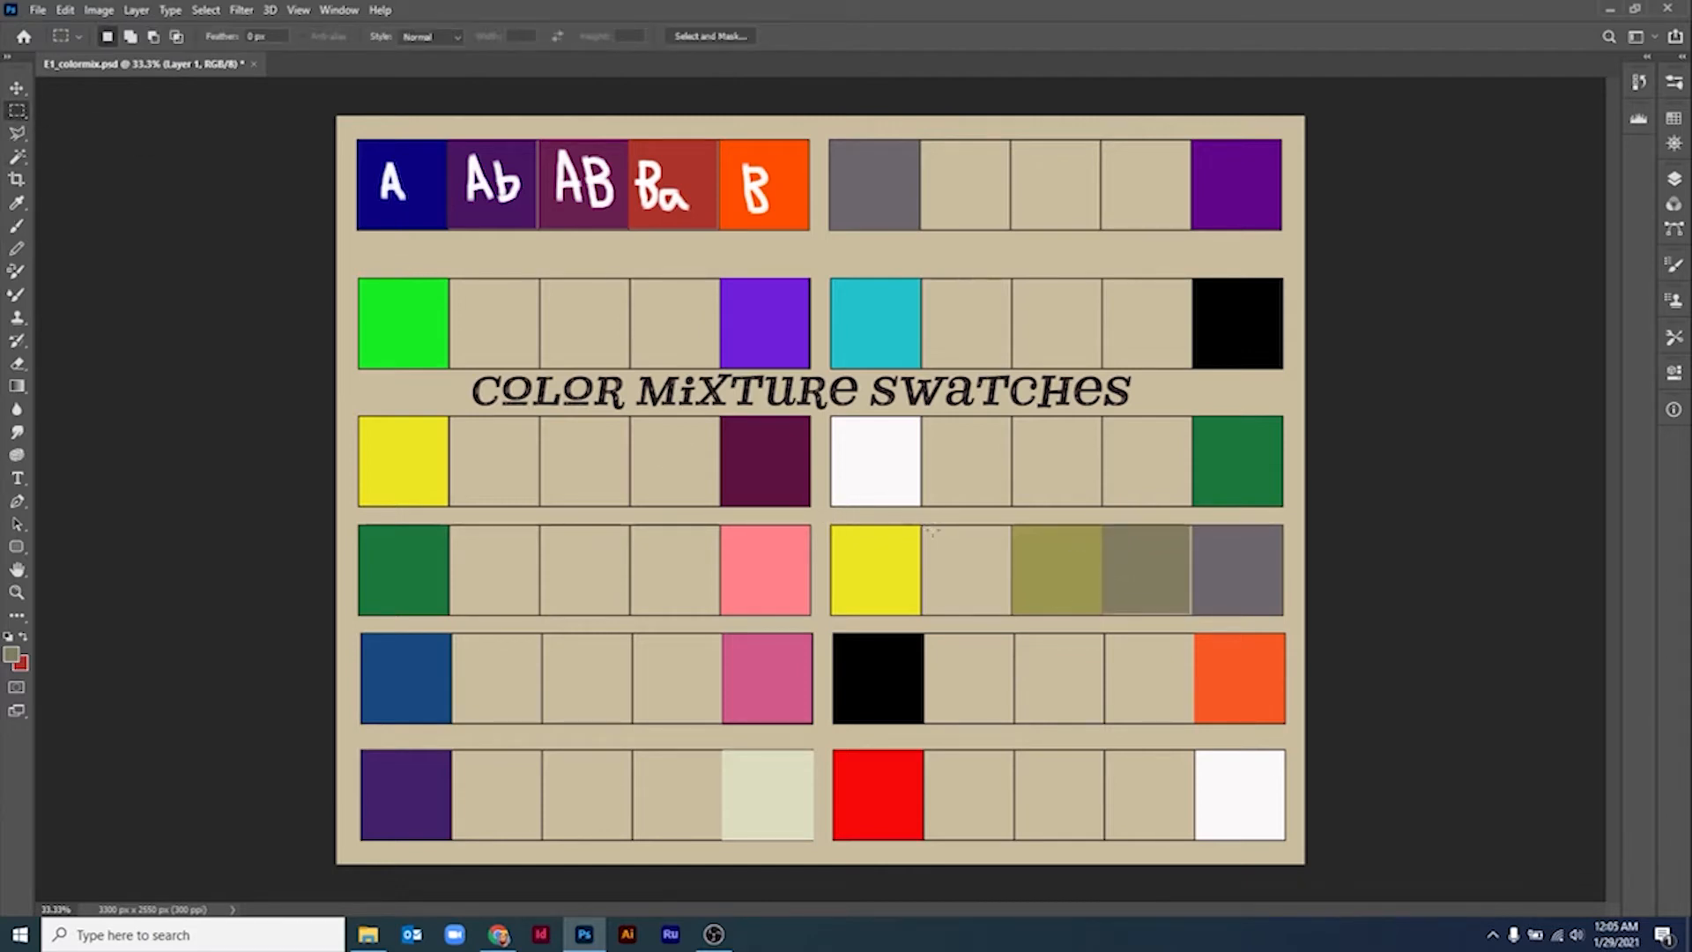
pyautogui.moveTo(931, 532); pyautogui.dragTo(1016, 625)
pyautogui.press('i')
pyautogui.click(877, 558)
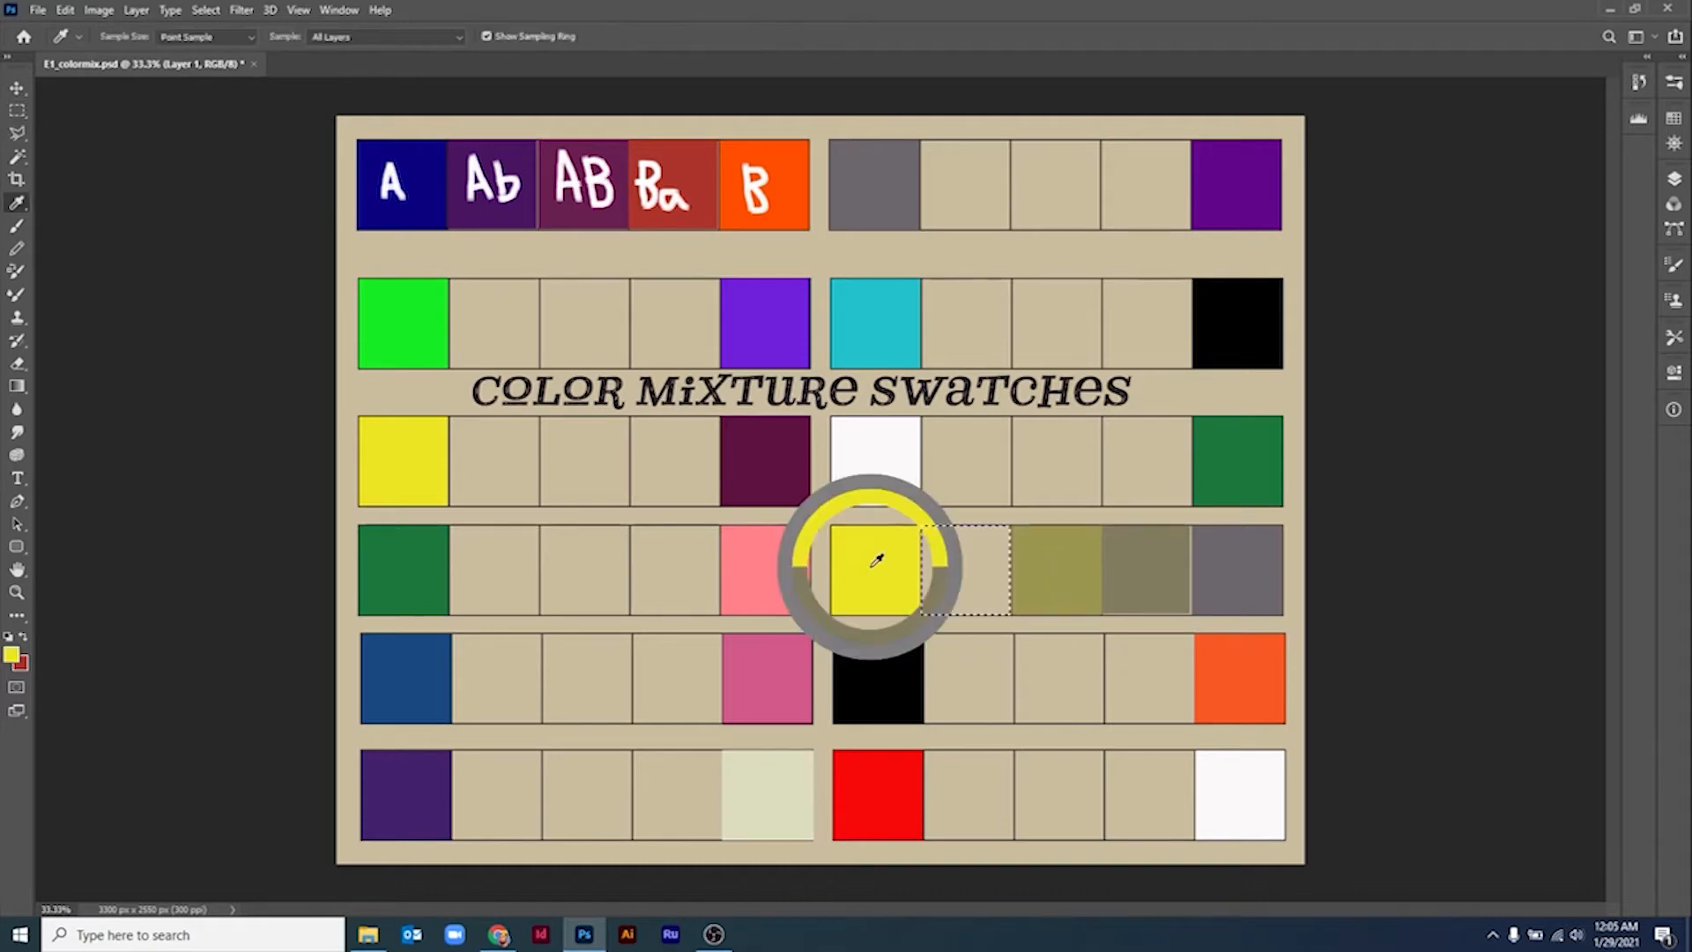
pyautogui.press('b')
pyautogui.moveTo(933, 648); pyautogui.dragTo(996, 573)
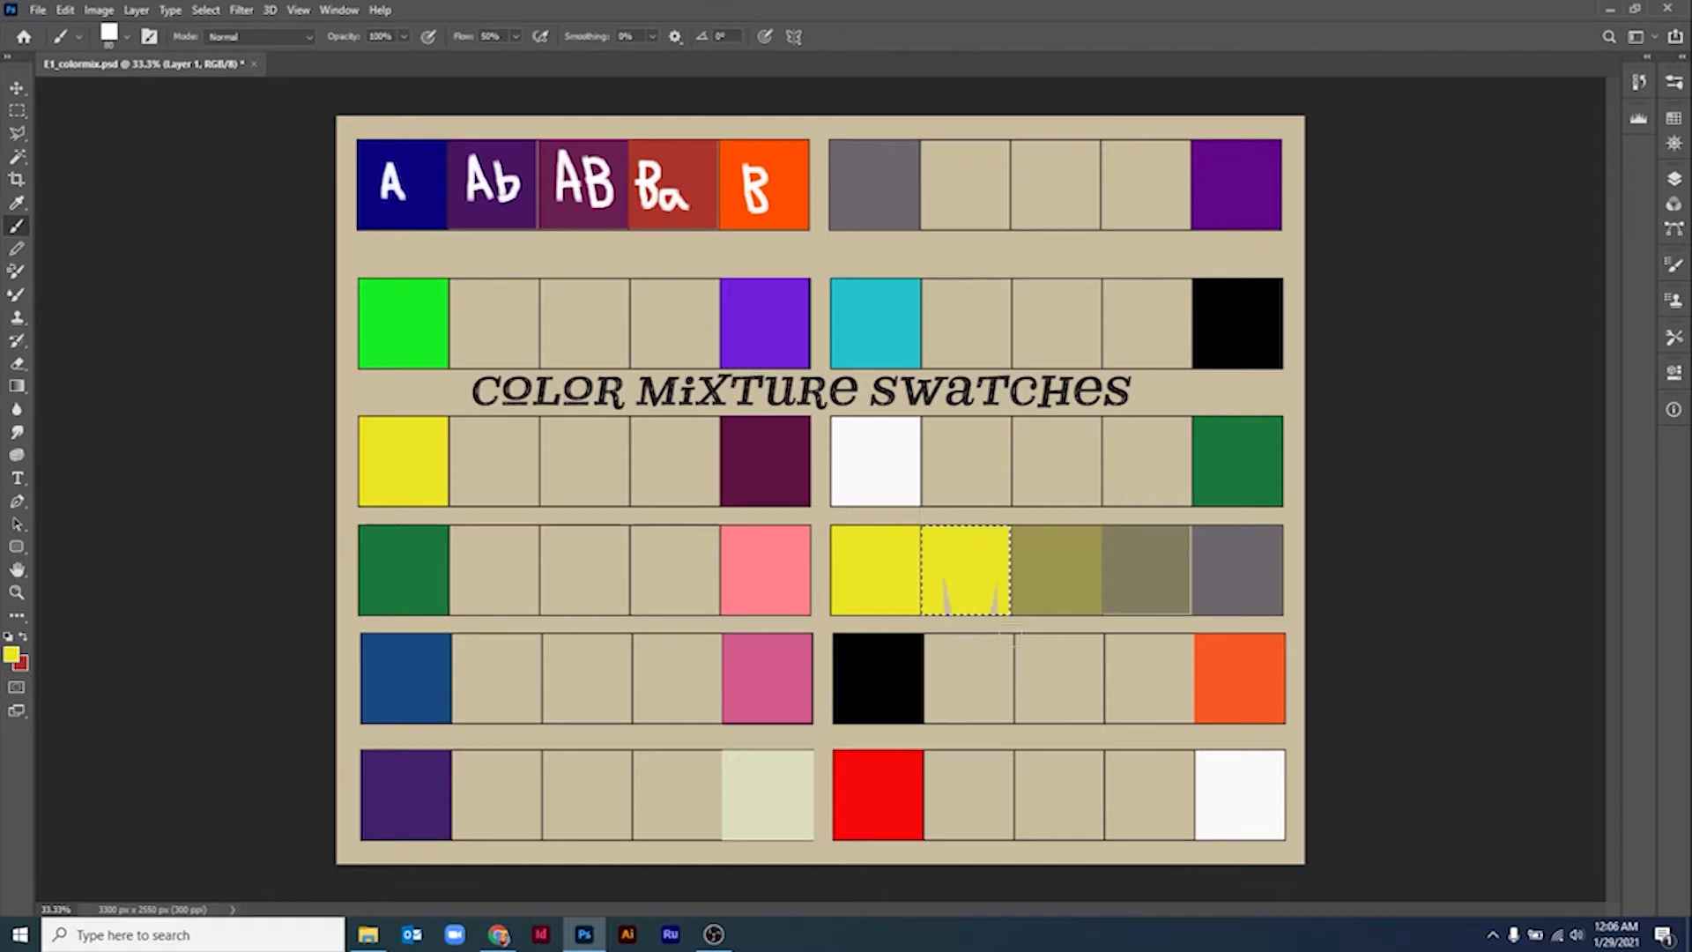
# Sample the olive middle cell and brush it over the selected yellow cell at 19% opacity
pyautogui.press('i')
pyautogui.click(1044, 572)
pyautogui.press('b')
pyautogui.click(403, 36)
pyautogui.moveTo(408, 58); pyautogui.dragTo(396, 63)
pyautogui.moveTo(935, 556); pyautogui.dragTo(984, 586)
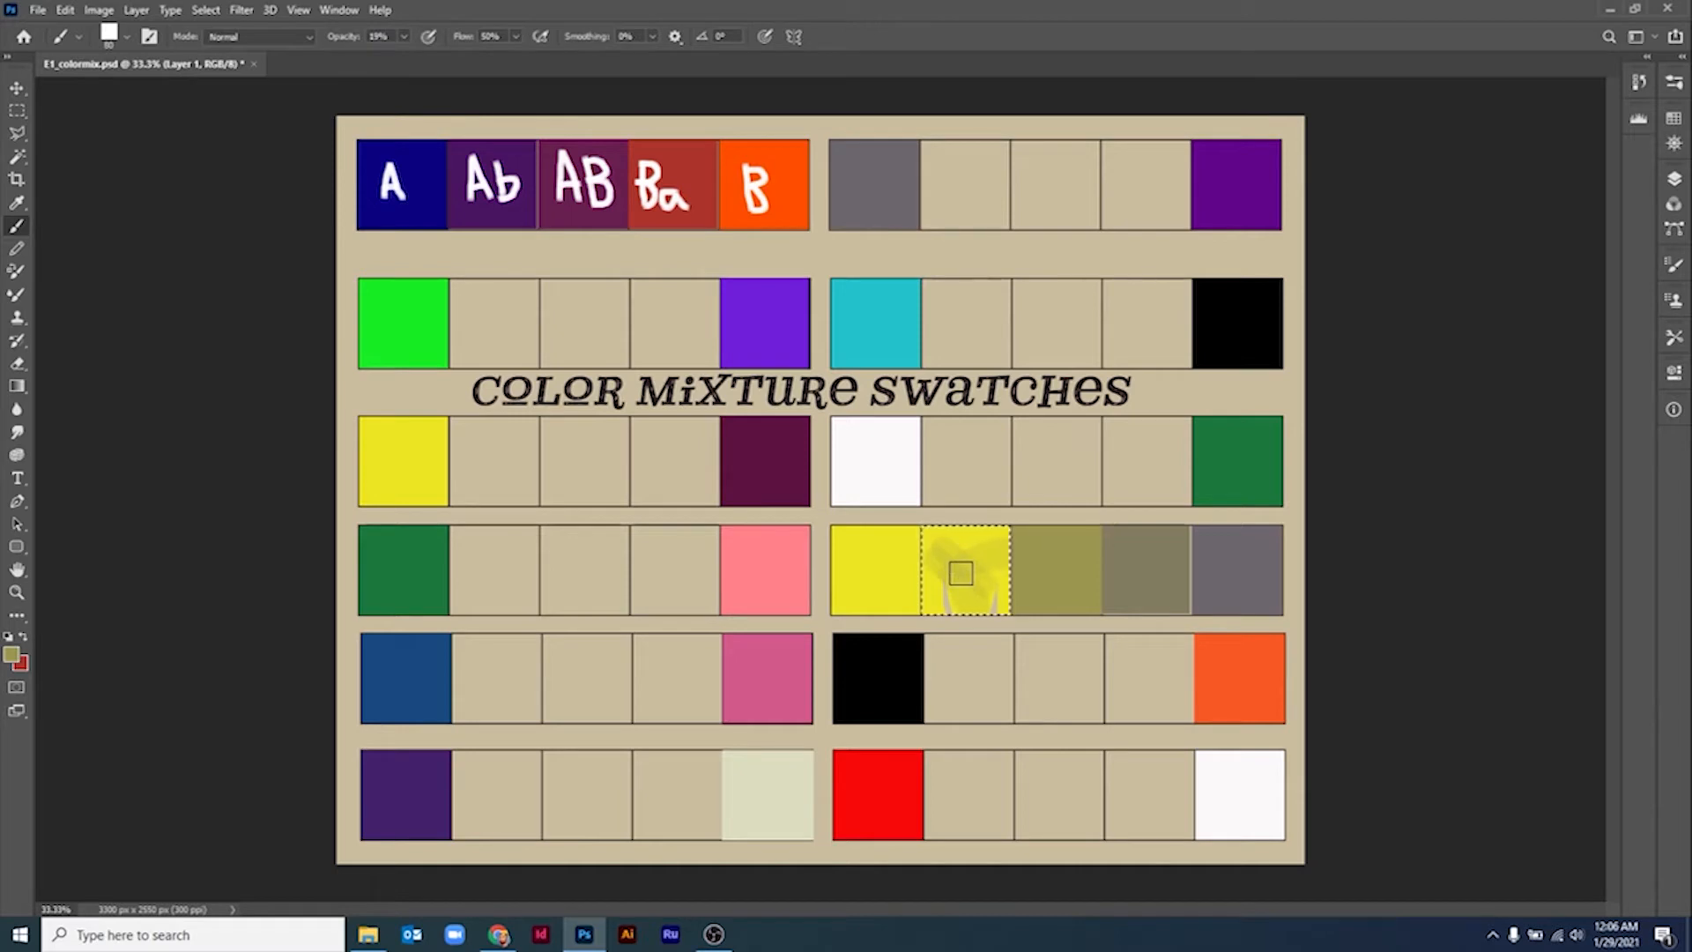
# Sample the blended olive-yellow, fill the selected second cell with it at 100% opacity, and clear the selection
pyautogui.press('i')
pyautogui.click(963, 559)
pyautogui.press('b')
pyautogui.click(403, 36)
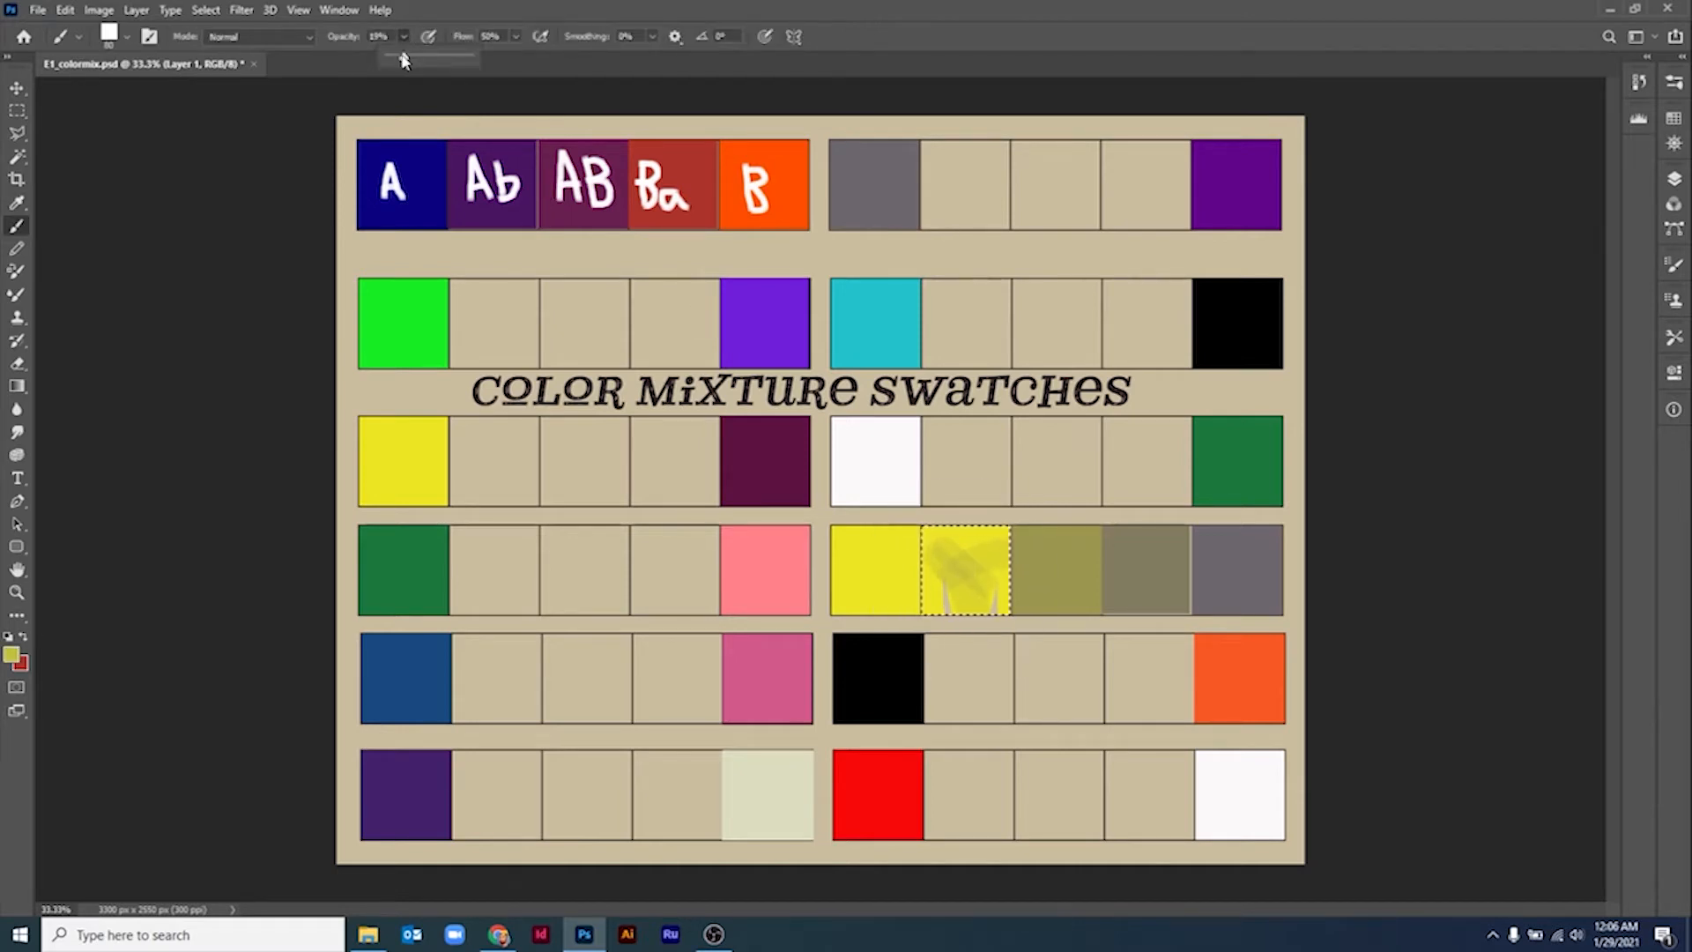
pyautogui.moveTo(403, 58); pyautogui.dragTo(473, 58)
pyautogui.moveTo(925, 534); pyautogui.dragTo(946, 608)
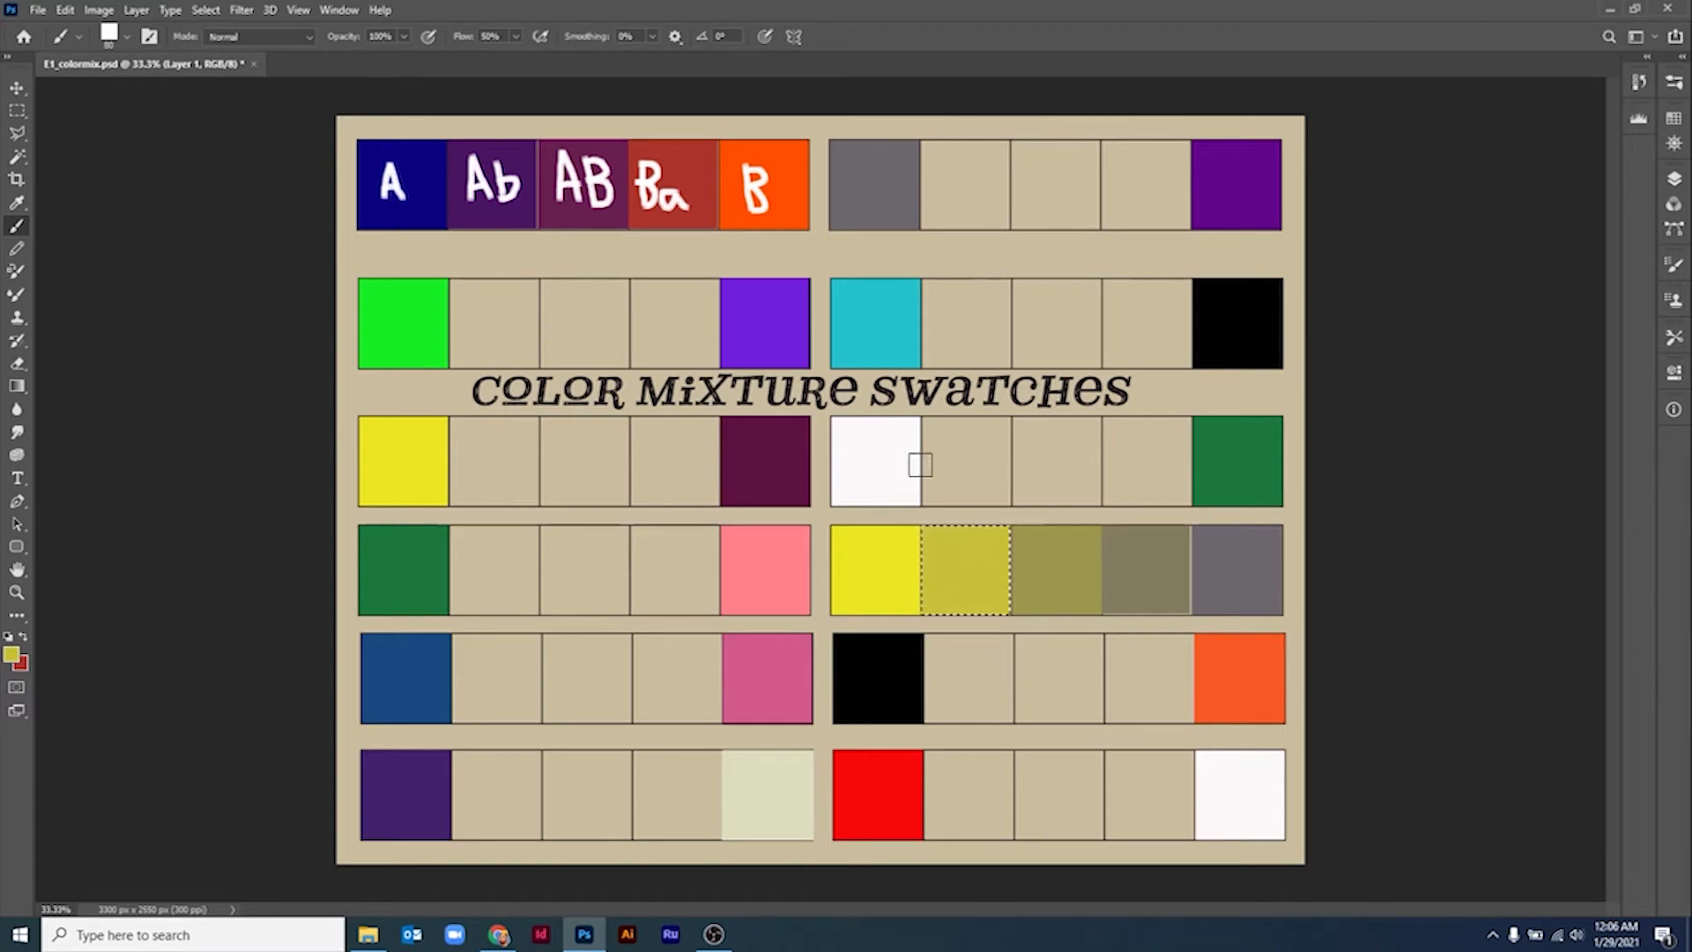
pyautogui.hotkey('ctrl', 'd')
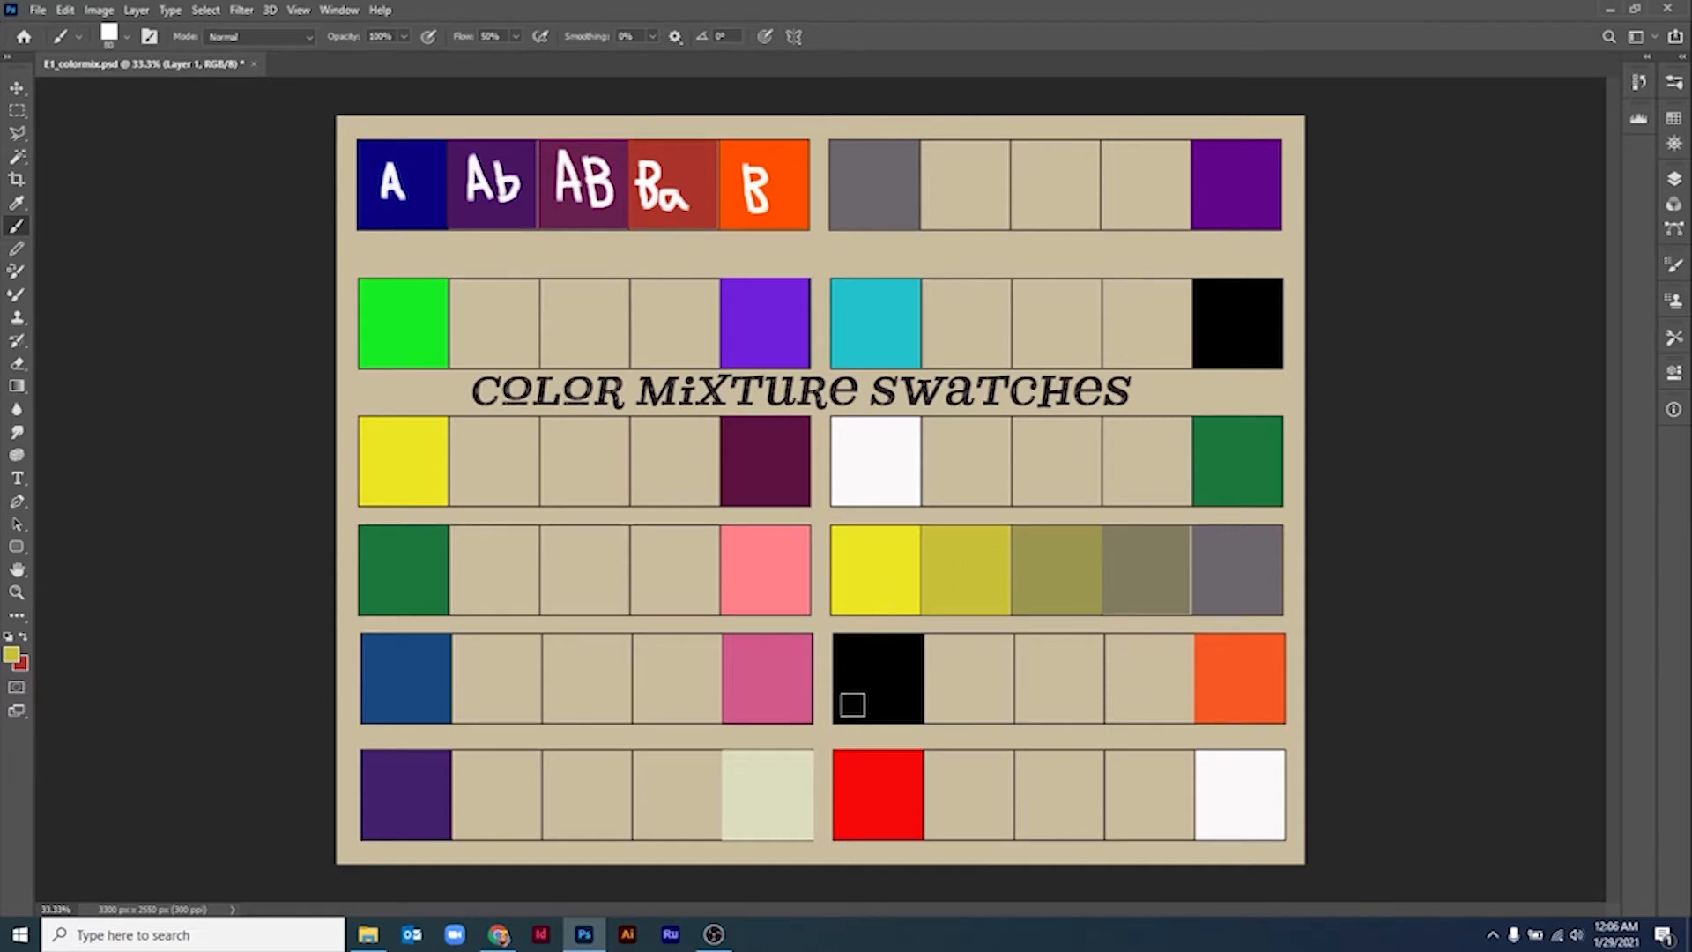
# Sample the black swatch and hand-letter "Balance" with a smaller brush across the yellow-to-grey row
pyautogui.press('i')
pyautogui.click(810, 686)
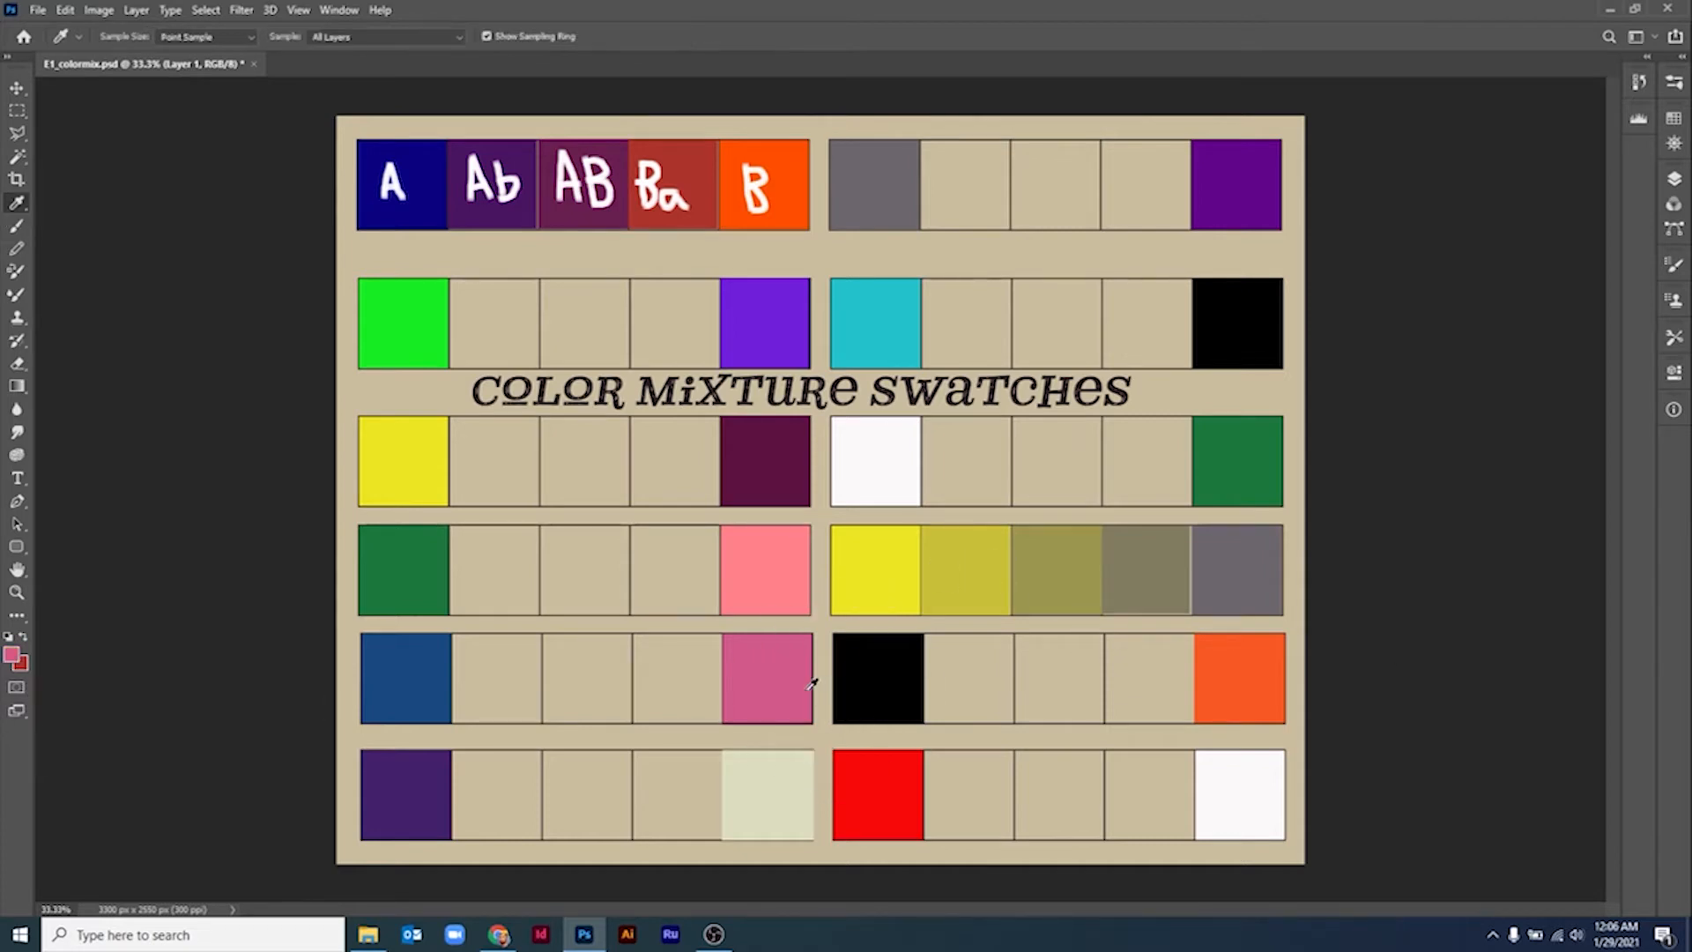
pyautogui.click(914, 674)
pyautogui.press('b')
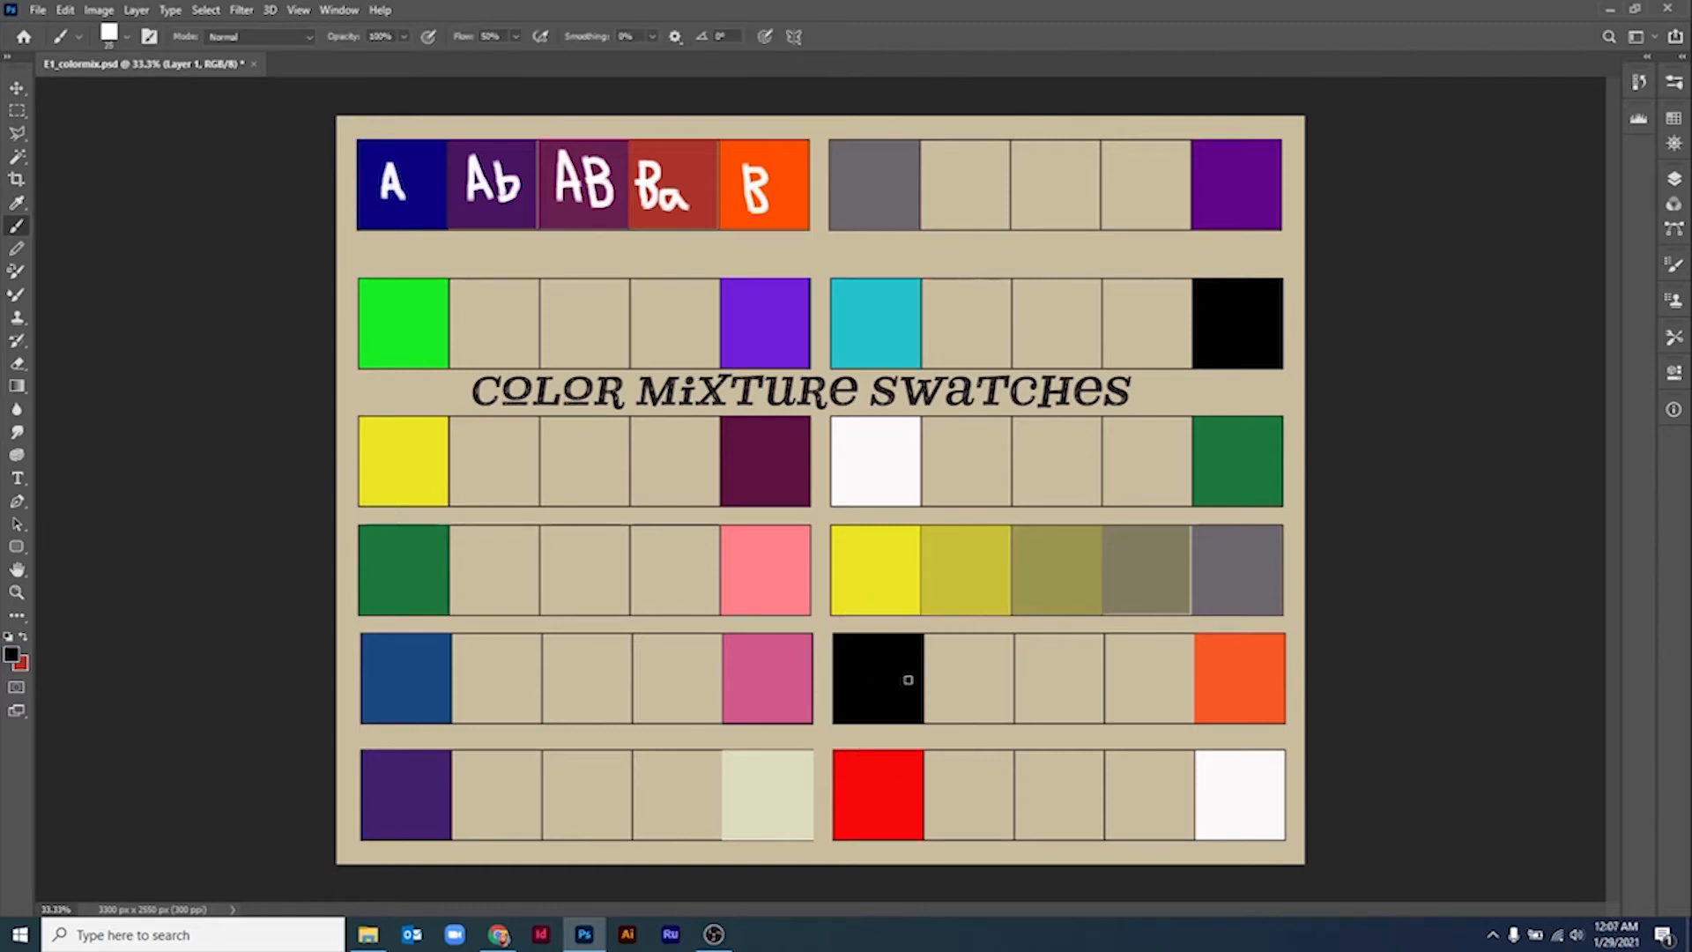
pyautogui.moveTo(859, 553)
pyautogui.mouseDown()
pyautogui.moveTo(866, 598)
pyautogui.moveTo(911, 590)
pyautogui.moveTo(917, 556)
pyautogui.moveTo(916, 595)
pyautogui.moveTo(1082, 580)
pyautogui.mouseUp()
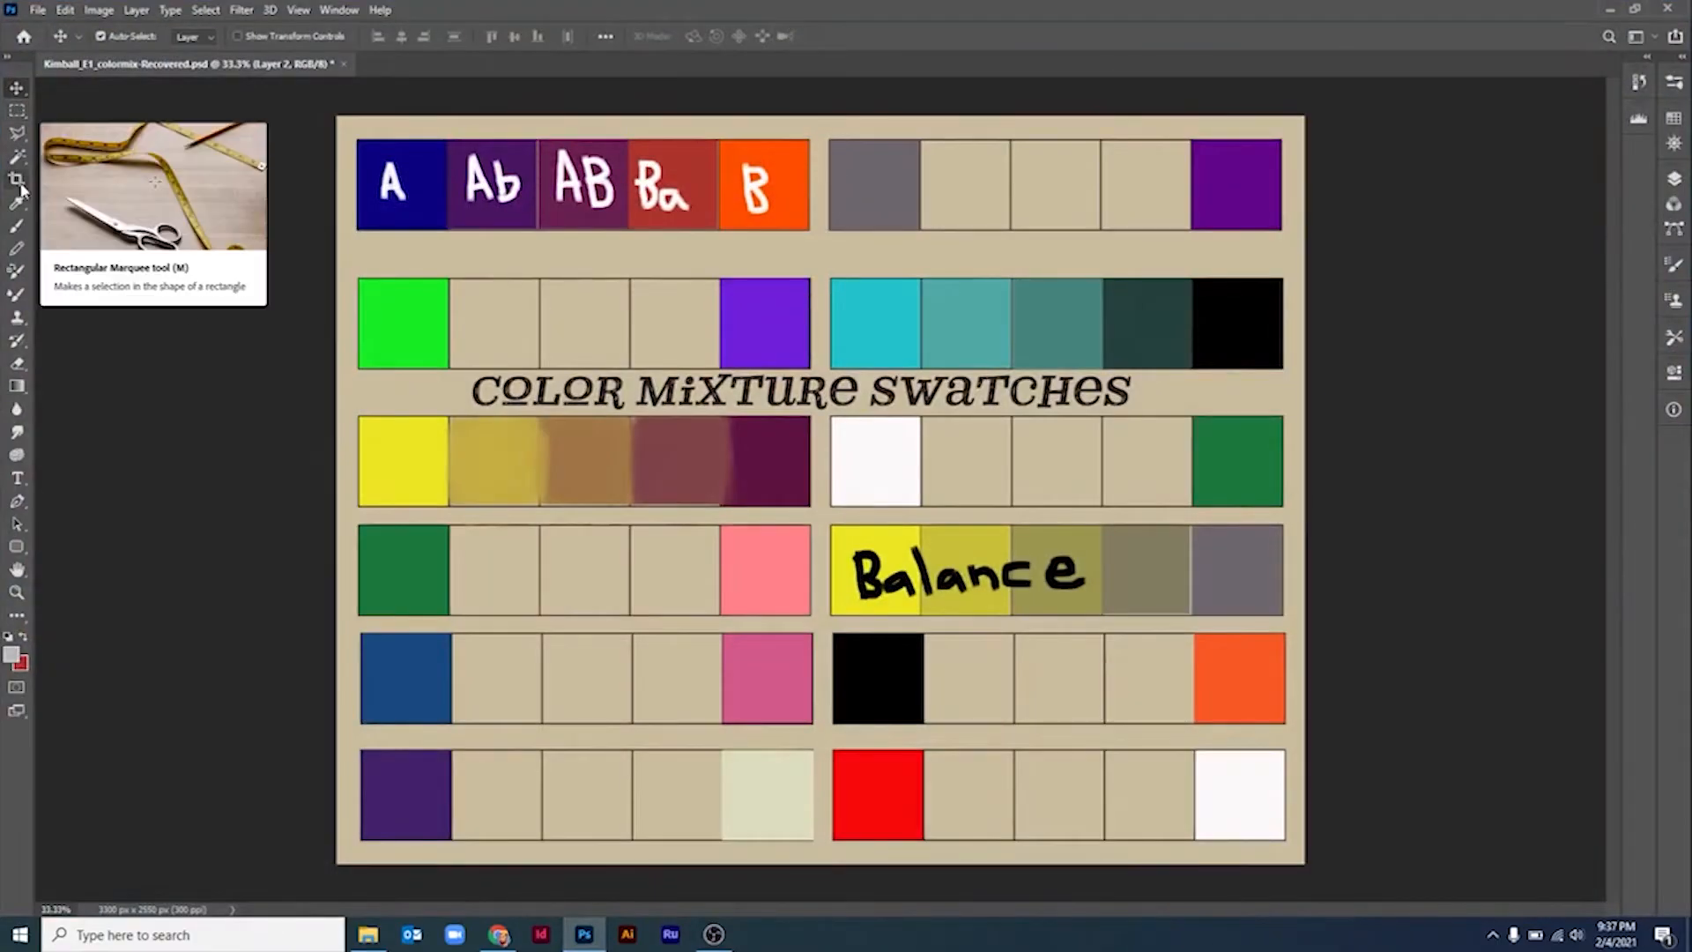
# Set the brush to 26% opacity and 17% flow
pyautogui.click(17, 226)
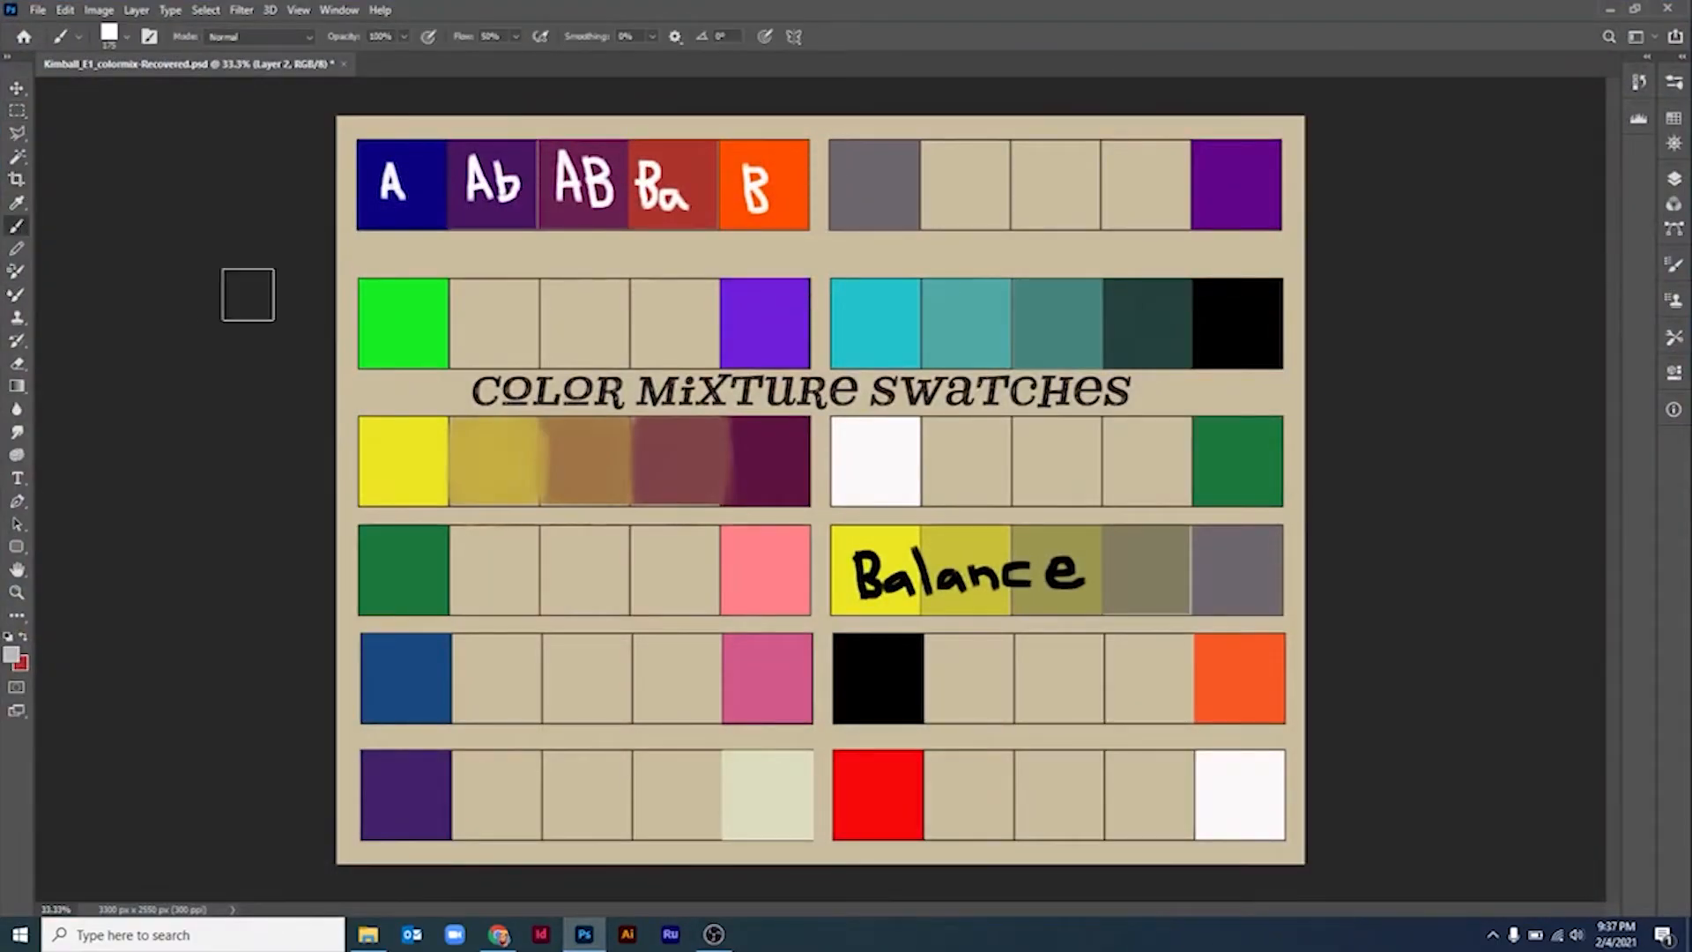
pyautogui.click(404, 36)
pyautogui.moveTo(408, 58); pyautogui.dragTo(349, 58)
pyautogui.click(516, 36)
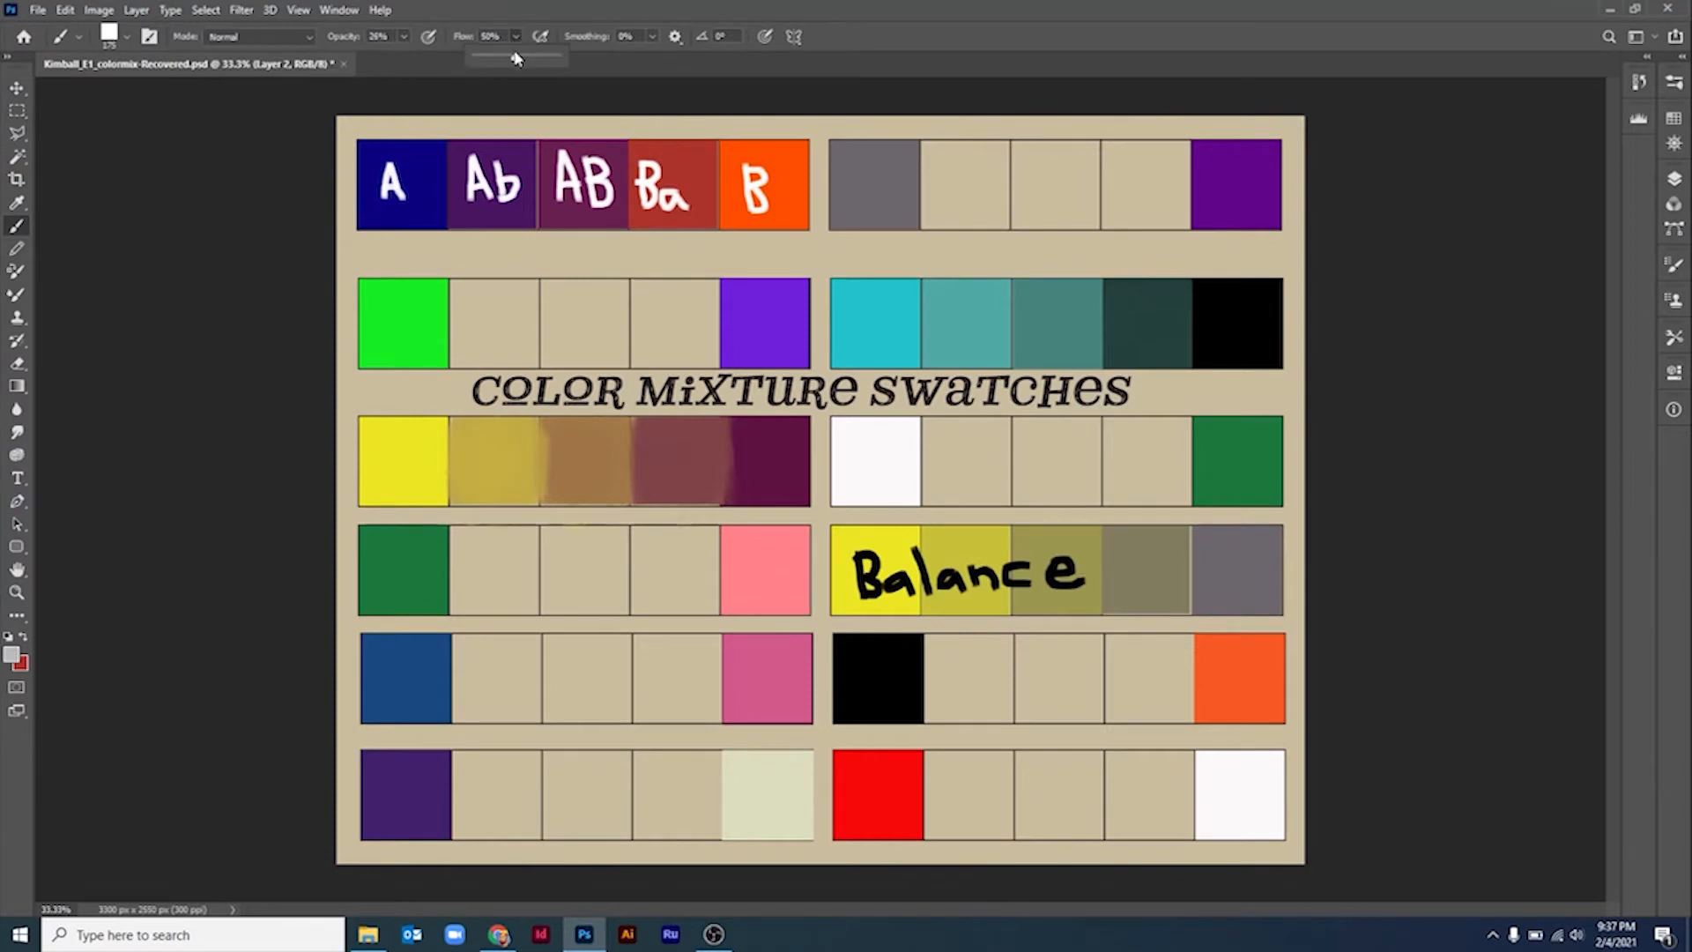
pyautogui.moveTo(518, 56); pyautogui.dragTo(491, 65)
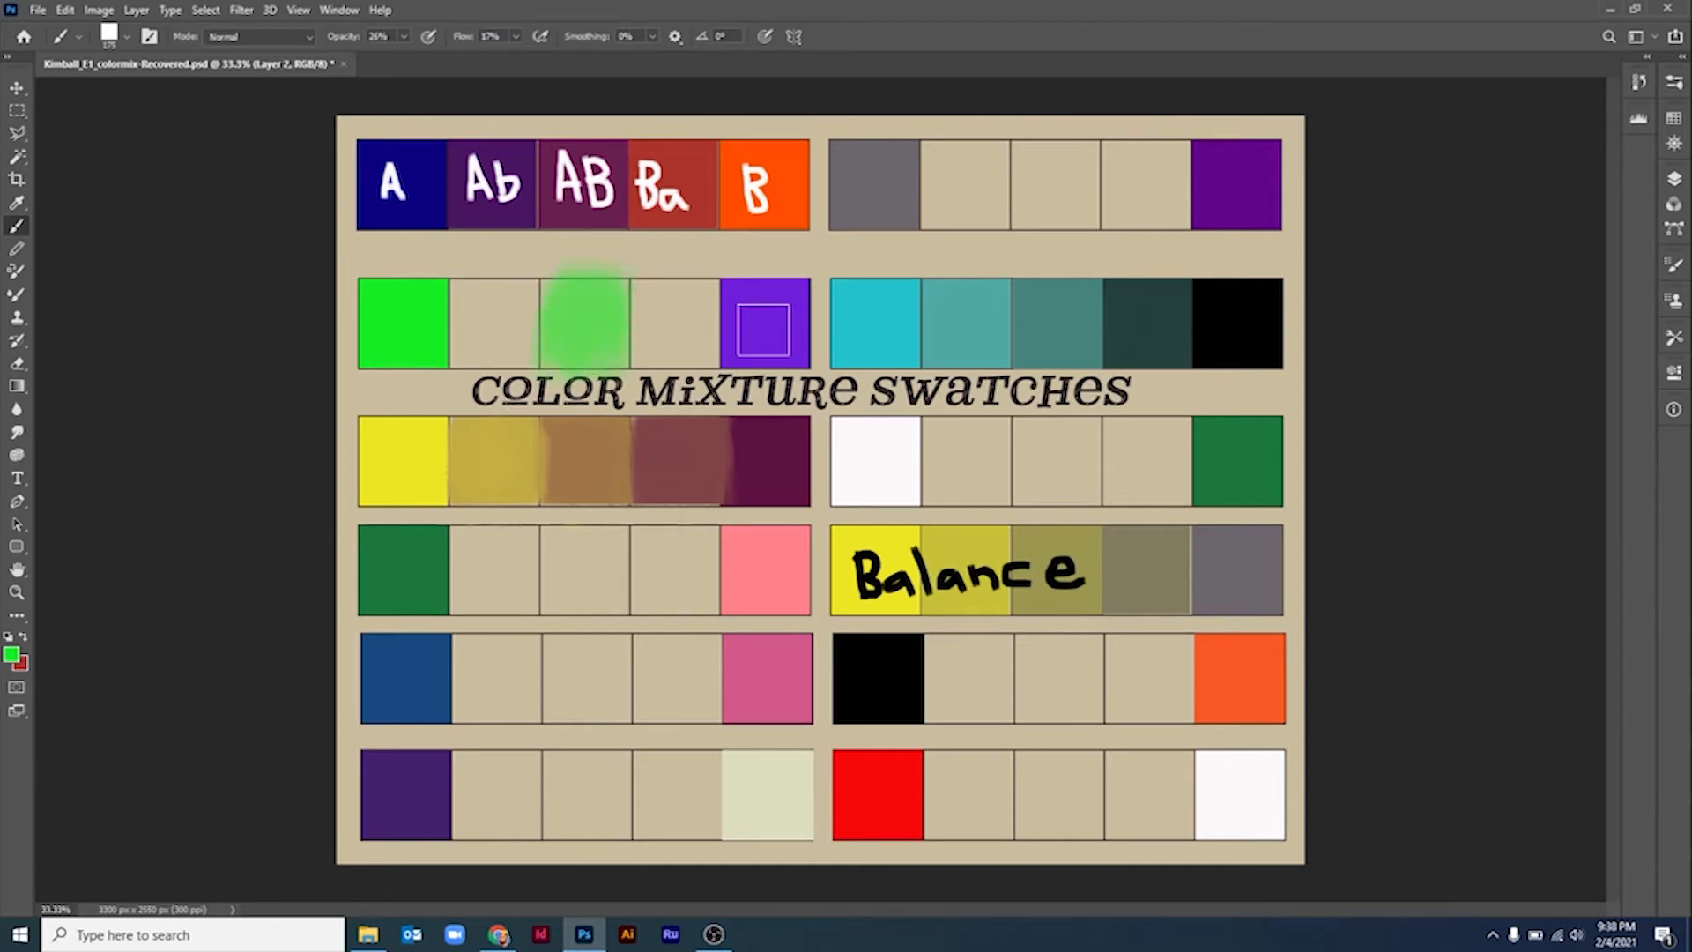
# Brush sampled purple over the green middle cell of the green-to-purple row, and brush the blended teal into the cells on both sides
pyautogui.keyDown('alt'); pyautogui.click(760, 326); pyautogui.keyUp('alt')
pyautogui.moveTo(578, 318)
pyautogui.mouseDown()
pyautogui.moveTo(615, 300)
pyautogui.moveTo(574, 283)
pyautogui.moveTo(618, 331)
pyautogui.moveTo(577, 302)
pyautogui.moveTo(569, 322)
pyautogui.moveTo(606, 351)
pyautogui.moveTo(595, 290)
pyautogui.mouseUp()
pyautogui.moveTo(586, 355)
pyautogui.mouseDown()
pyautogui.moveTo(568, 295)
pyautogui.moveTo(567, 380)
pyautogui.moveTo(605, 293)
pyautogui.moveTo(556, 301)
pyautogui.moveTo(587, 308)
pyautogui.mouseUp()
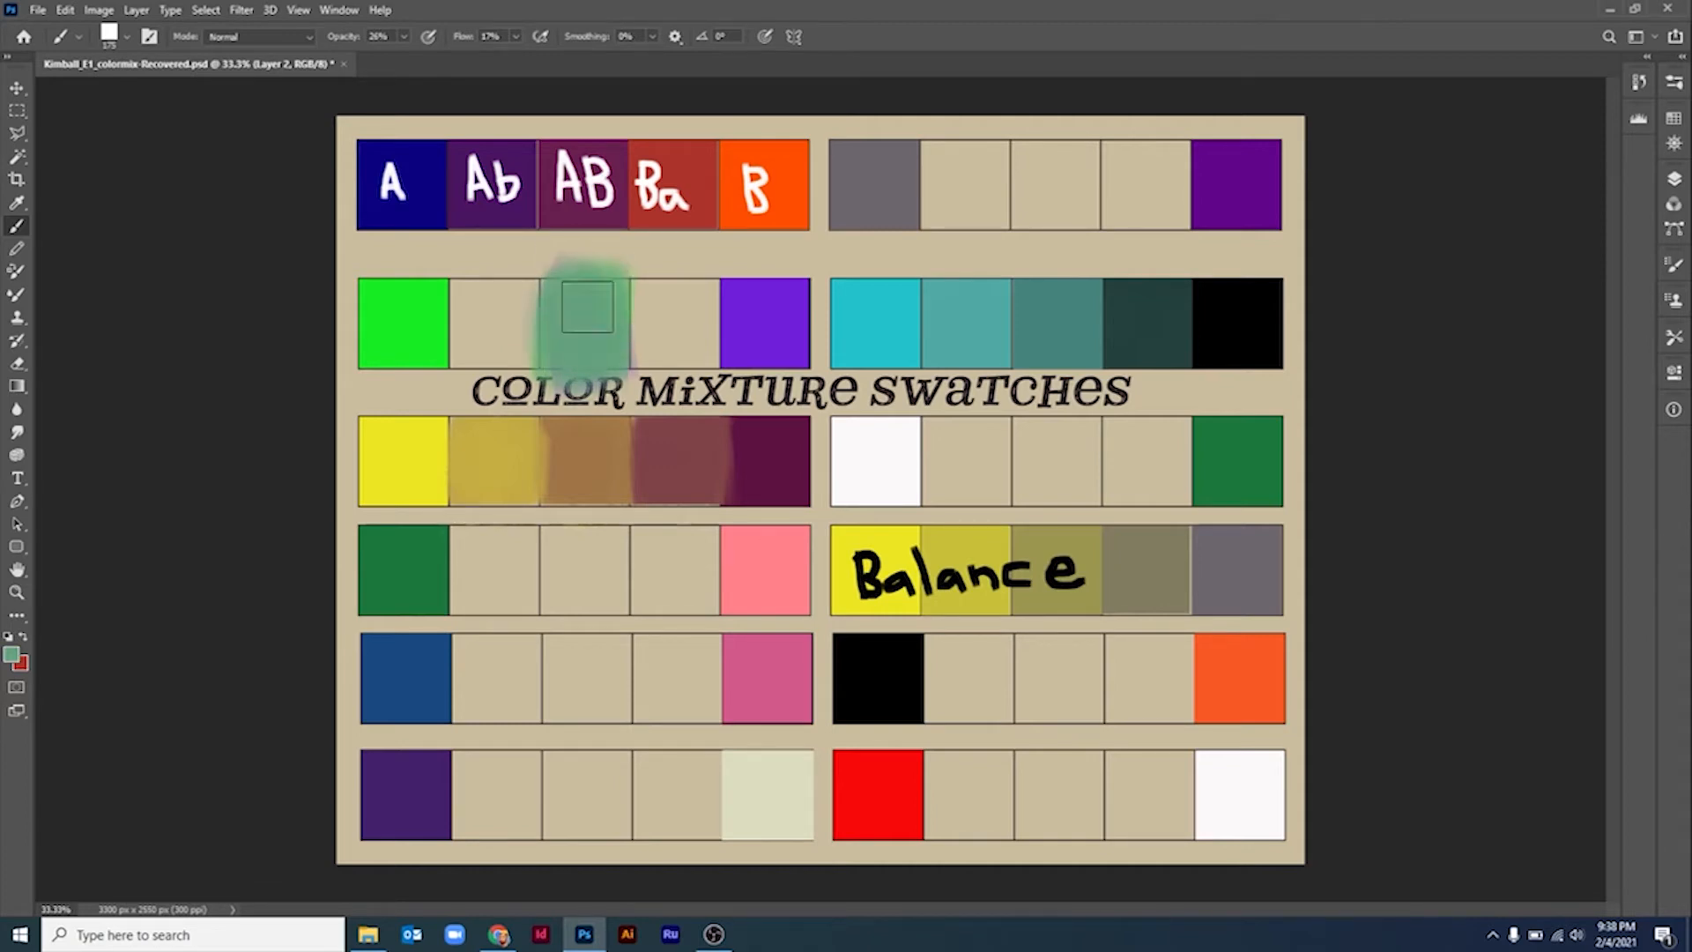
pyautogui.moveTo(692, 317)
pyautogui.mouseDown()
pyautogui.moveTo(652, 287)
pyautogui.moveTo(659, 362)
pyautogui.moveTo(686, 260)
pyautogui.moveTo(690, 352)
pyautogui.moveTo(652, 316)
pyautogui.moveTo(657, 350)
pyautogui.moveTo(687, 300)
pyautogui.moveTo(647, 337)
pyautogui.moveTo(686, 303)
pyautogui.moveTo(664, 359)
pyautogui.moveTo(508, 272)
pyautogui.moveTo(482, 393)
pyautogui.moveTo(476, 327)
pyautogui.moveTo(487, 354)
pyautogui.moveTo(518, 355)
pyautogui.moveTo(491, 284)
pyautogui.moveTo(503, 351)
pyautogui.mouseUp()
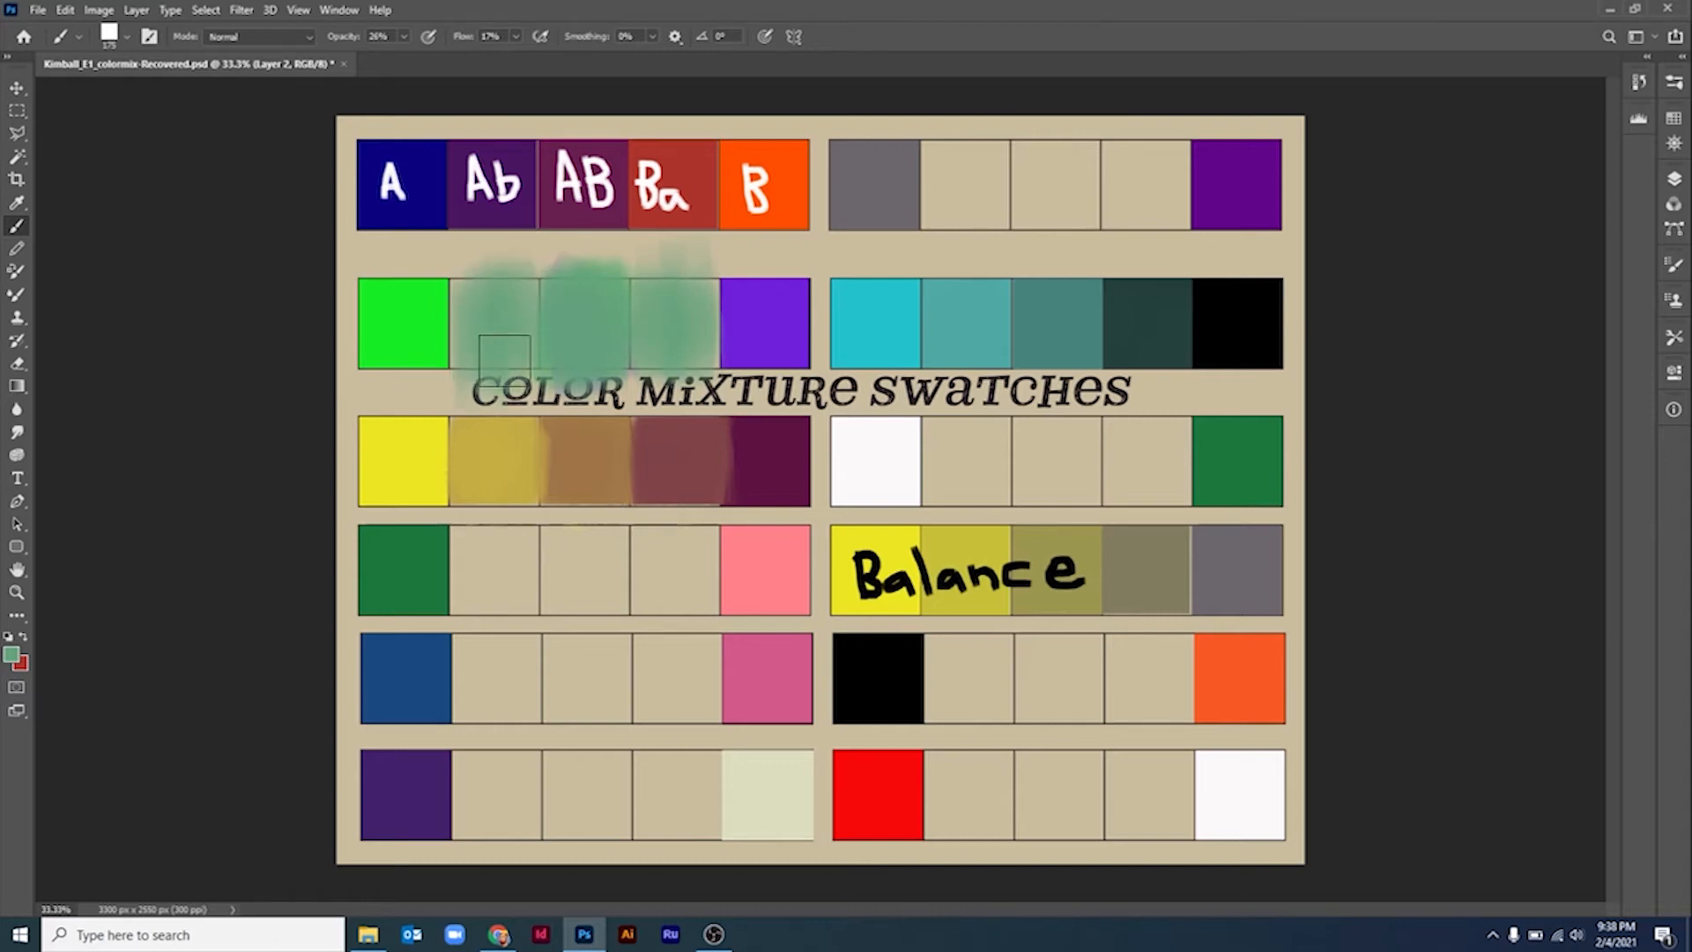
# Sample the green end swatch repeatedly and brush it over the second cell of the green-to-purple row for a greener blend
pyautogui.keyDown('alt'); pyautogui.click(403, 316); pyautogui.keyUp('alt')
pyautogui.moveTo(476, 294)
pyautogui.mouseDown()
pyautogui.moveTo(451, 375)
pyautogui.moveTo(517, 324)
pyautogui.moveTo(514, 278)
pyautogui.moveTo(505, 390)
pyautogui.moveTo(509, 291)
pyautogui.moveTo(490, 287)
pyautogui.moveTo(479, 333)
pyautogui.mouseUp()
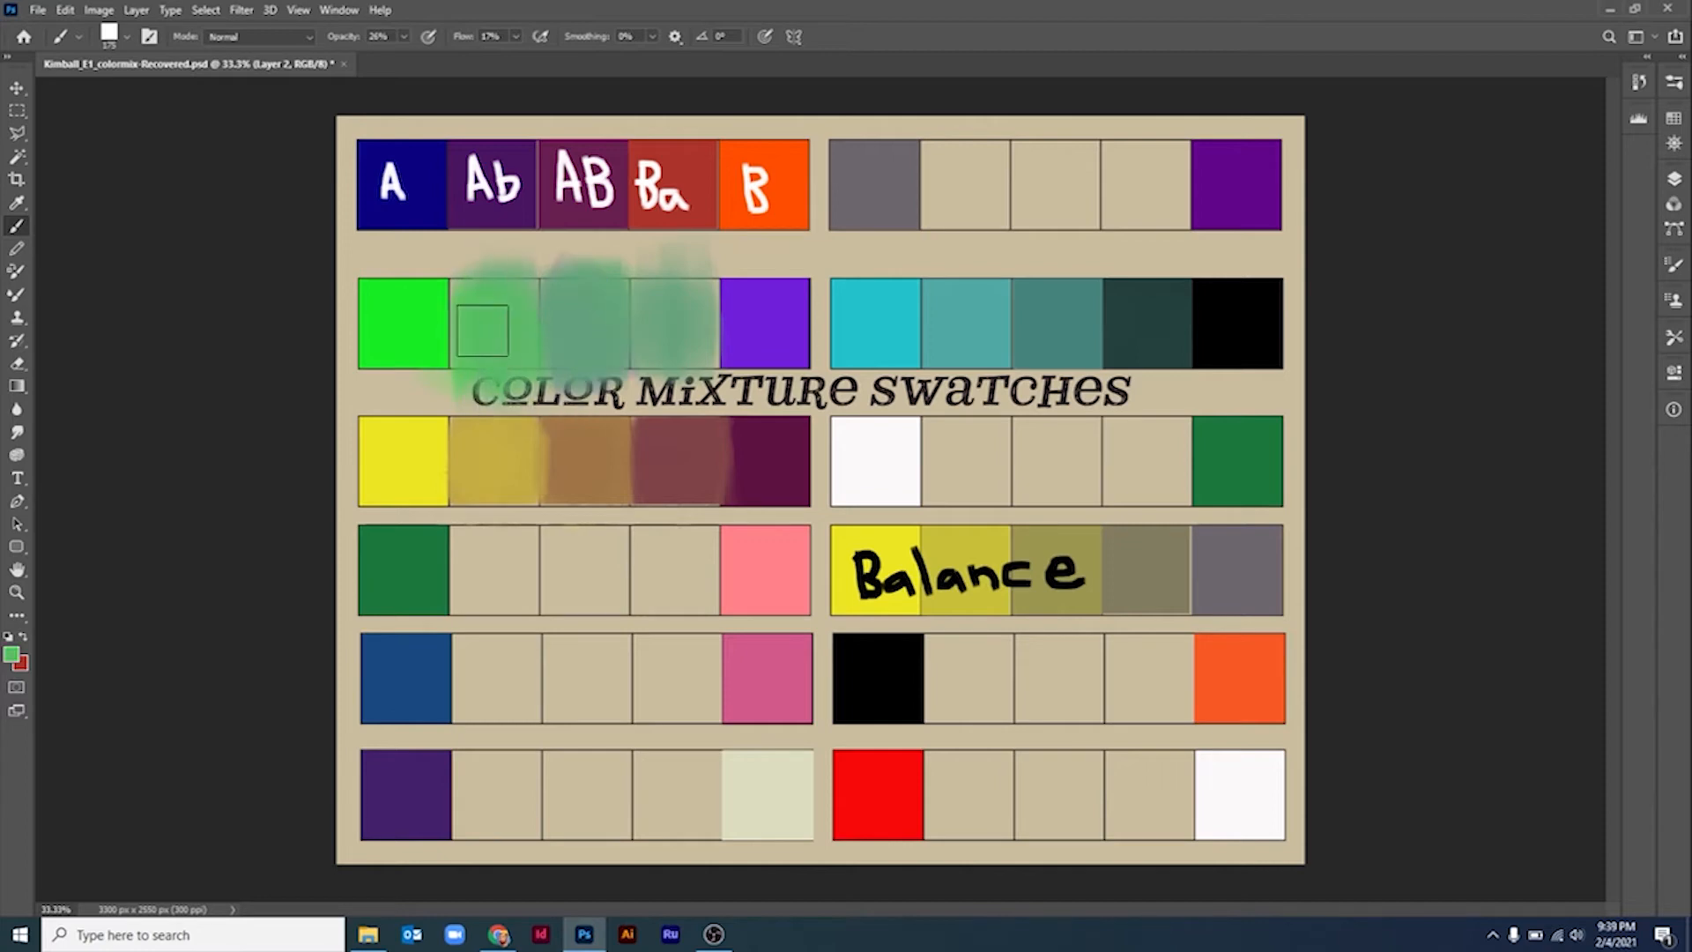
pyautogui.keyDown('alt'); pyautogui.click(408, 318); pyautogui.keyUp('alt')
pyautogui.moveTo(463, 317)
pyautogui.mouseDown()
pyautogui.moveTo(510, 276)
pyautogui.moveTo(478, 369)
pyautogui.moveTo(509, 286)
pyautogui.moveTo(499, 369)
pyautogui.mouseUp()
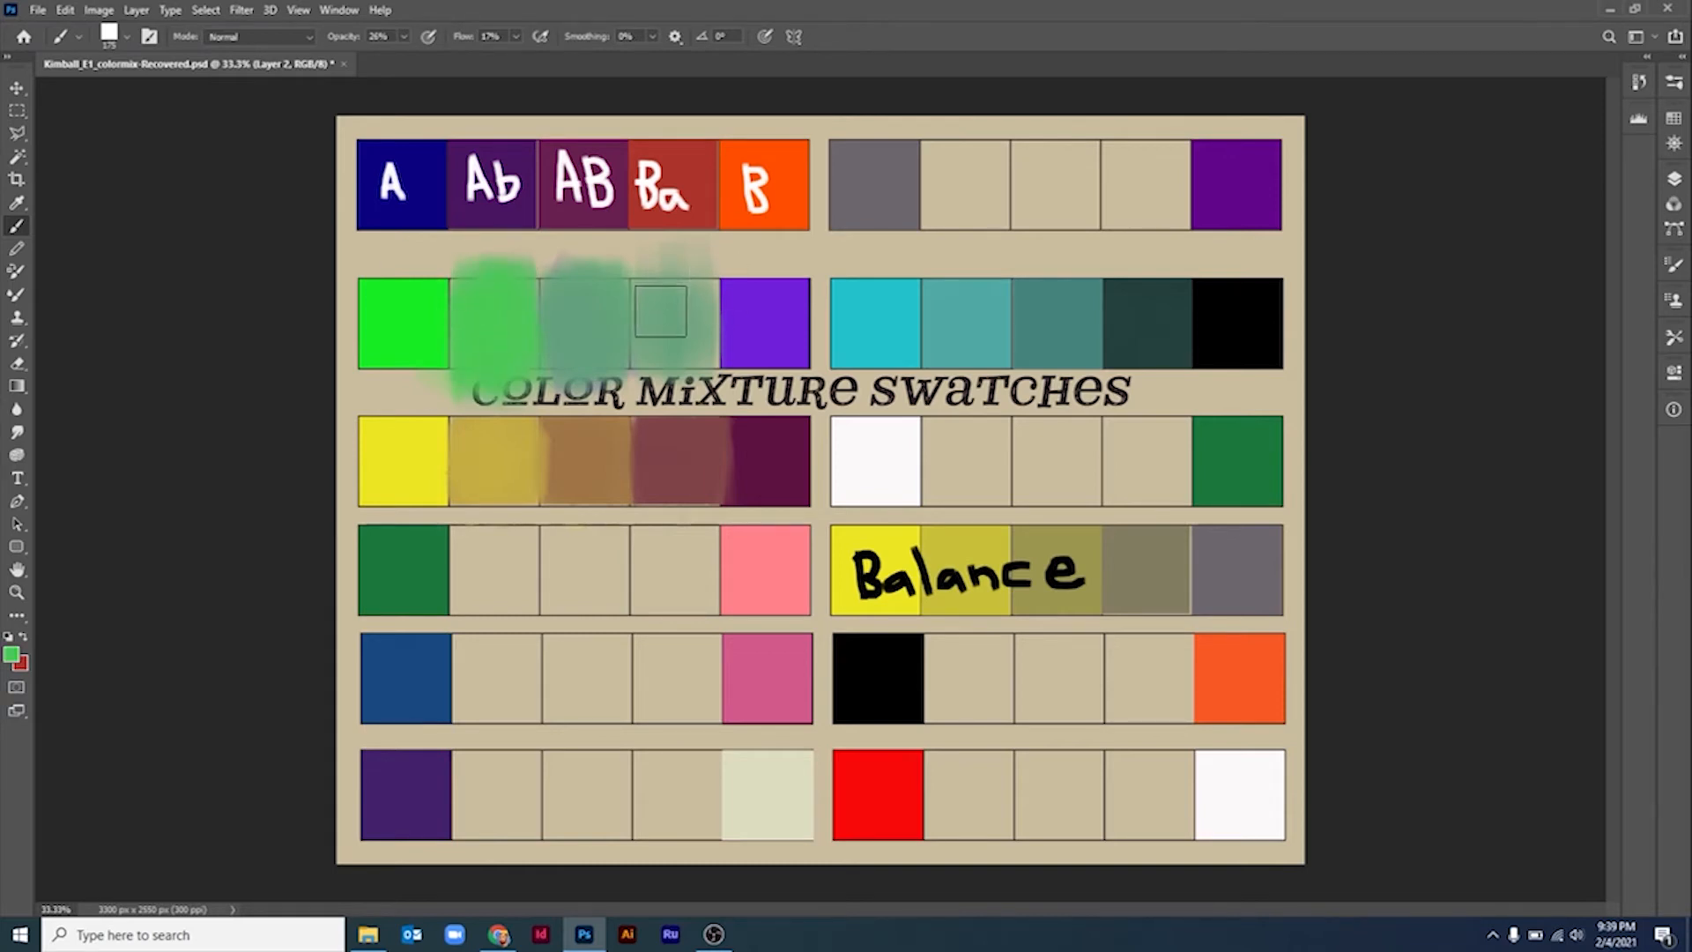
# Brush sampled purple over the fourth cell of the green-to-purple row and smooth it with the sampled blue-grey blend
pyautogui.moveTo(704, 302)
pyautogui.mouseDown()
pyautogui.moveTo(654, 291)
pyautogui.moveTo(684, 370)
pyautogui.mouseUp()
pyautogui.keyDown('alt'); pyautogui.click(699, 299); pyautogui.keyUp('alt')
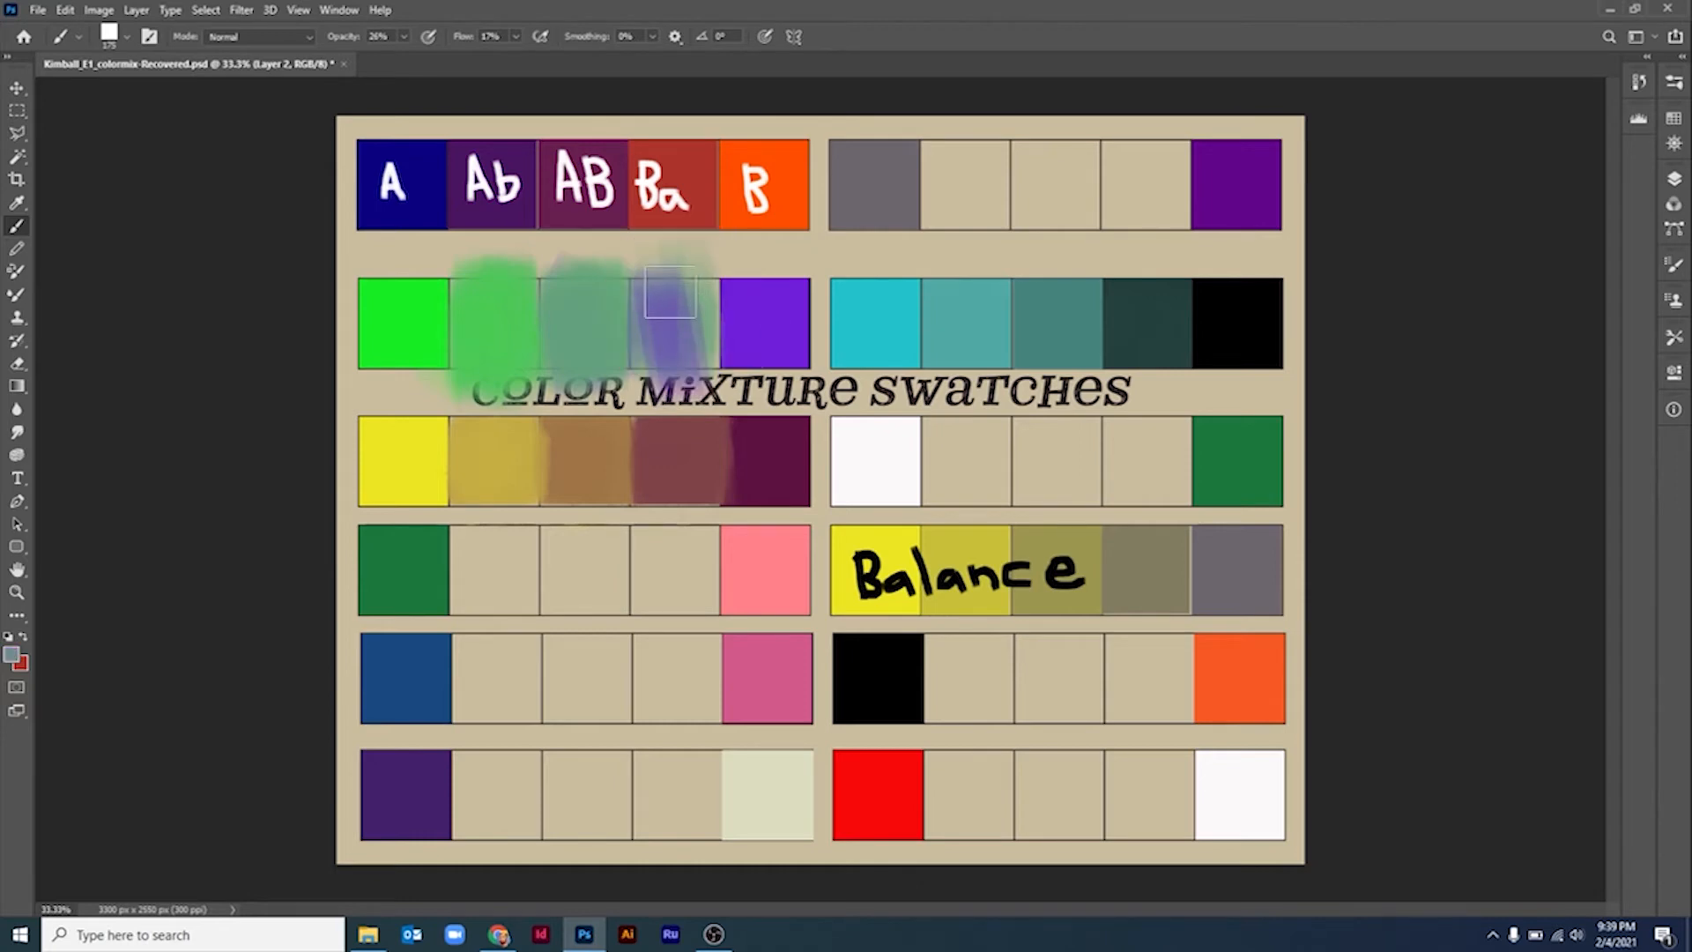
pyautogui.moveTo(665, 309)
pyautogui.mouseDown()
pyautogui.moveTo(667, 369)
pyautogui.moveTo(693, 294)
pyautogui.moveTo(664, 366)
pyautogui.moveTo(672, 294)
pyautogui.moveTo(692, 373)
pyautogui.moveTo(693, 293)
pyautogui.mouseUp()
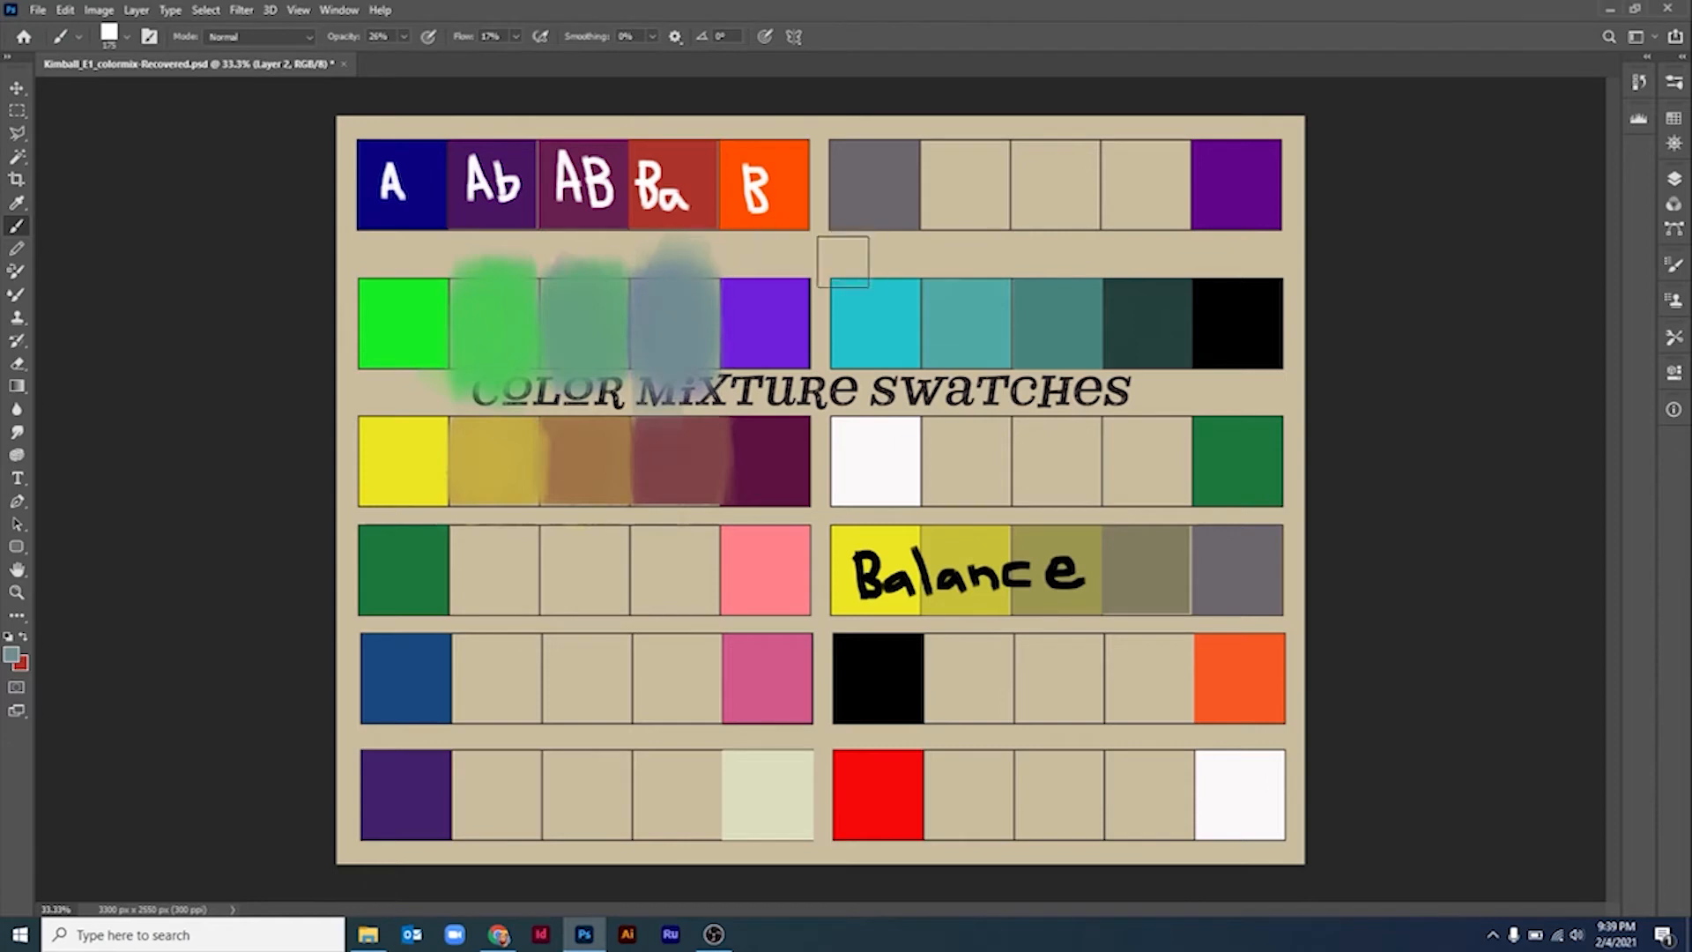
pyautogui.keyDown('alt'); pyautogui.click(774, 322); pyautogui.keyUp('alt')
pyautogui.moveTo(674, 291)
pyautogui.mouseDown()
pyautogui.moveTo(684, 348)
pyautogui.moveTo(657, 291)
pyautogui.moveTo(668, 319)
pyautogui.moveTo(686, 274)
pyautogui.moveTo(693, 357)
pyautogui.moveTo(687, 320)
pyautogui.moveTo(660, 387)
pyautogui.moveTo(681, 295)
pyautogui.moveTo(709, 338)
pyautogui.mouseUp()
pyautogui.keyDown('alt'); pyautogui.click(661, 283); pyautogui.keyUp('alt')
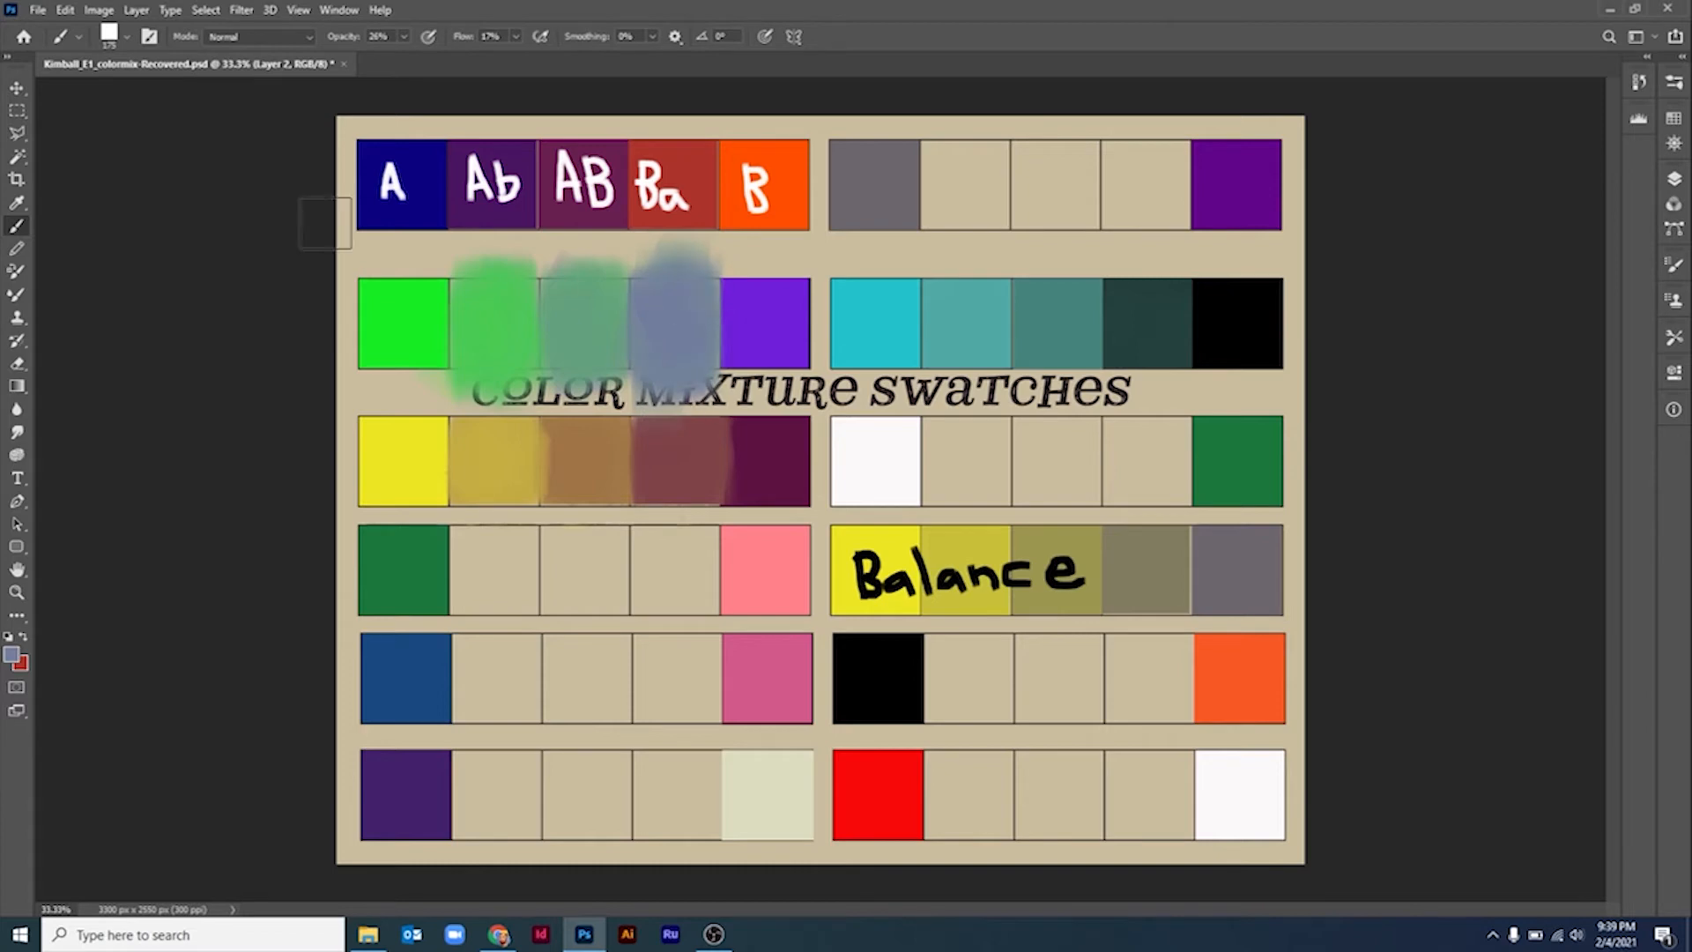
# Erase the paint that spills above and below the mixed cells of the green-to-purple row
pyautogui.click(17, 362)
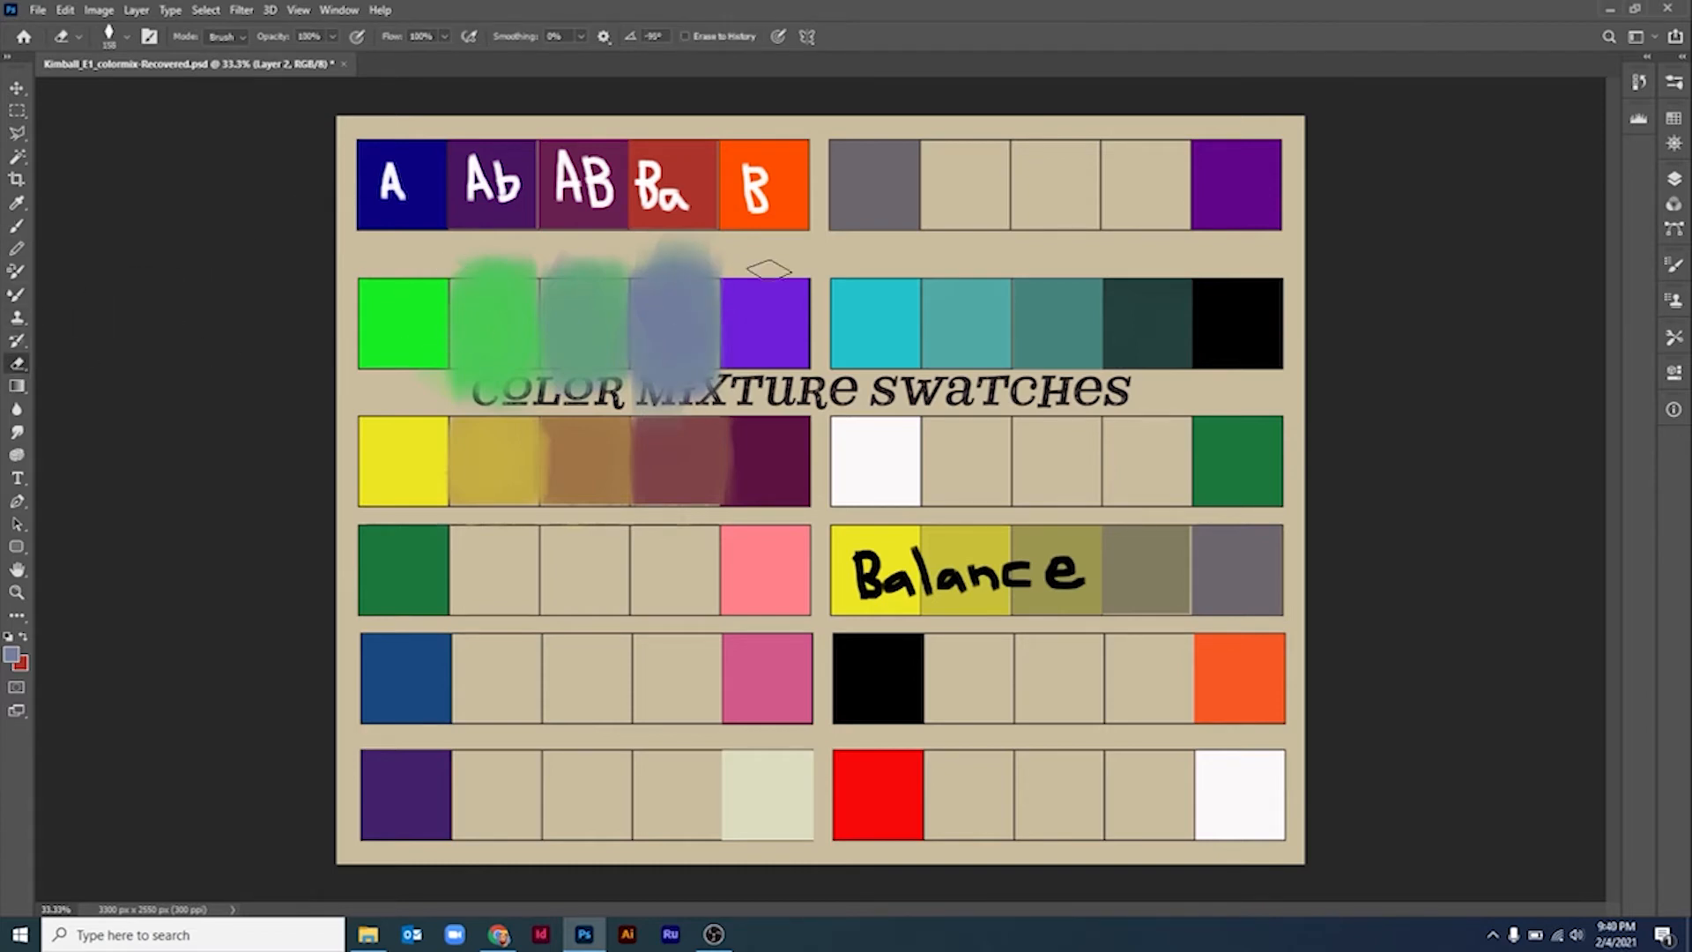
pyautogui.moveTo(476, 267); pyautogui.dragTo(758, 265)
pyautogui.moveTo(446, 254)
pyautogui.mouseDown()
pyautogui.moveTo(660, 238)
pyautogui.moveTo(736, 265)
pyautogui.mouseUp()
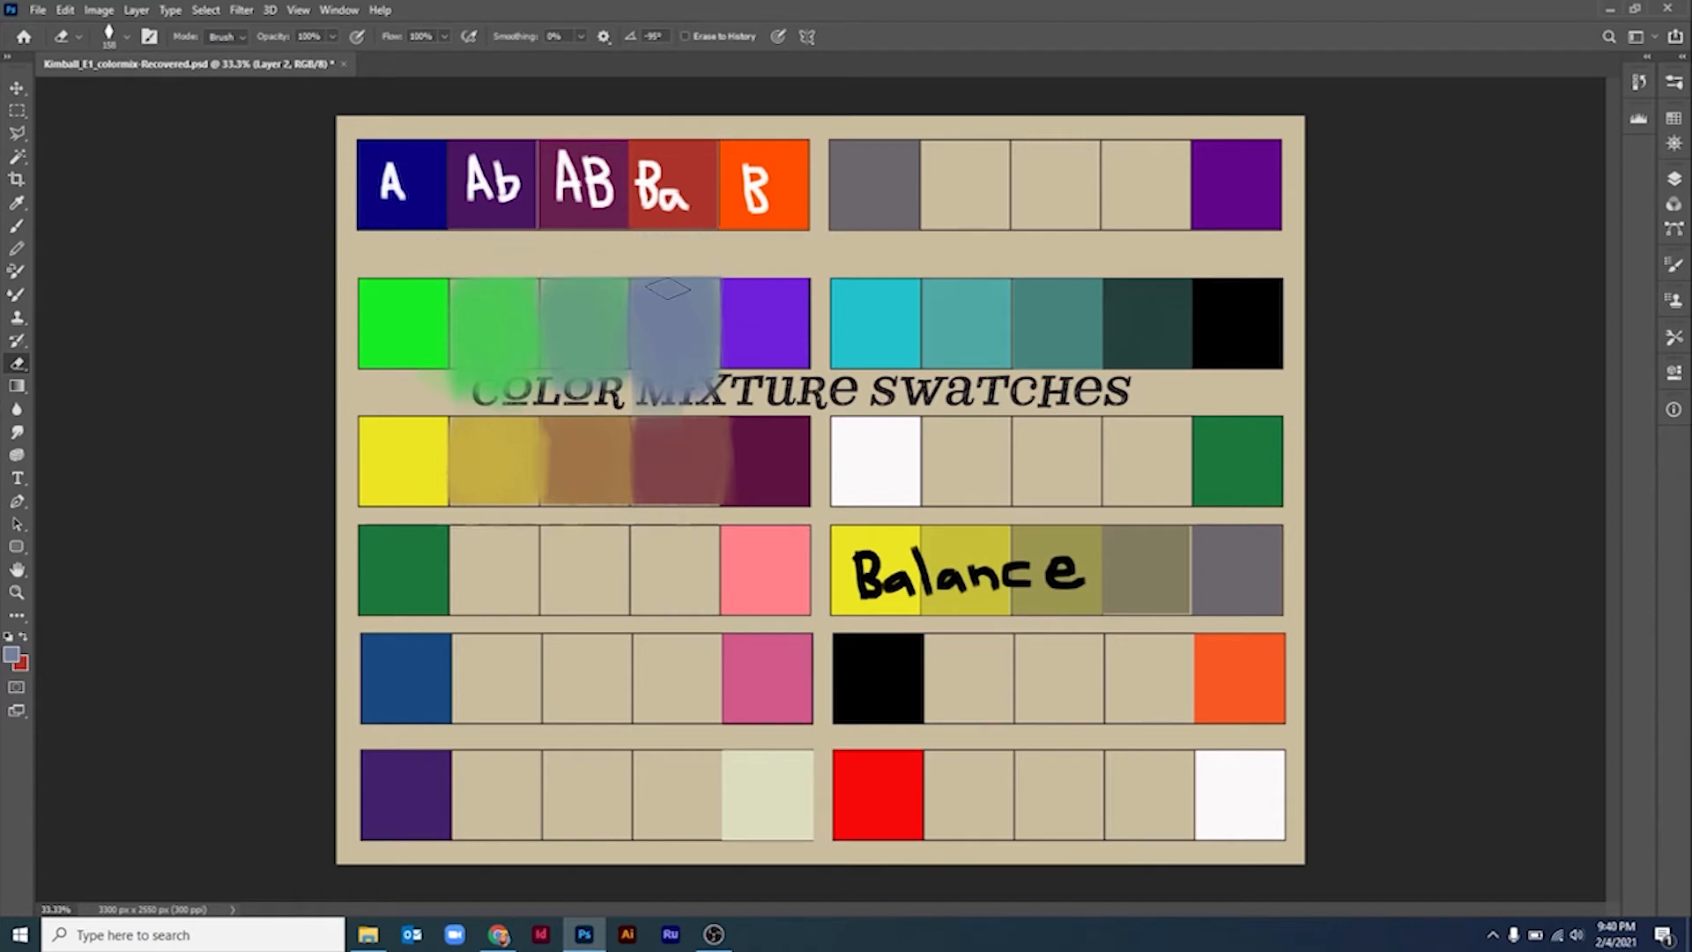
pyautogui.moveTo(429, 381)
pyautogui.mouseDown()
pyautogui.moveTo(804, 375)
pyautogui.moveTo(456, 383)
pyautogui.moveTo(722, 395)
pyautogui.moveTo(427, 399)
pyautogui.moveTo(745, 373)
pyautogui.mouseUp()
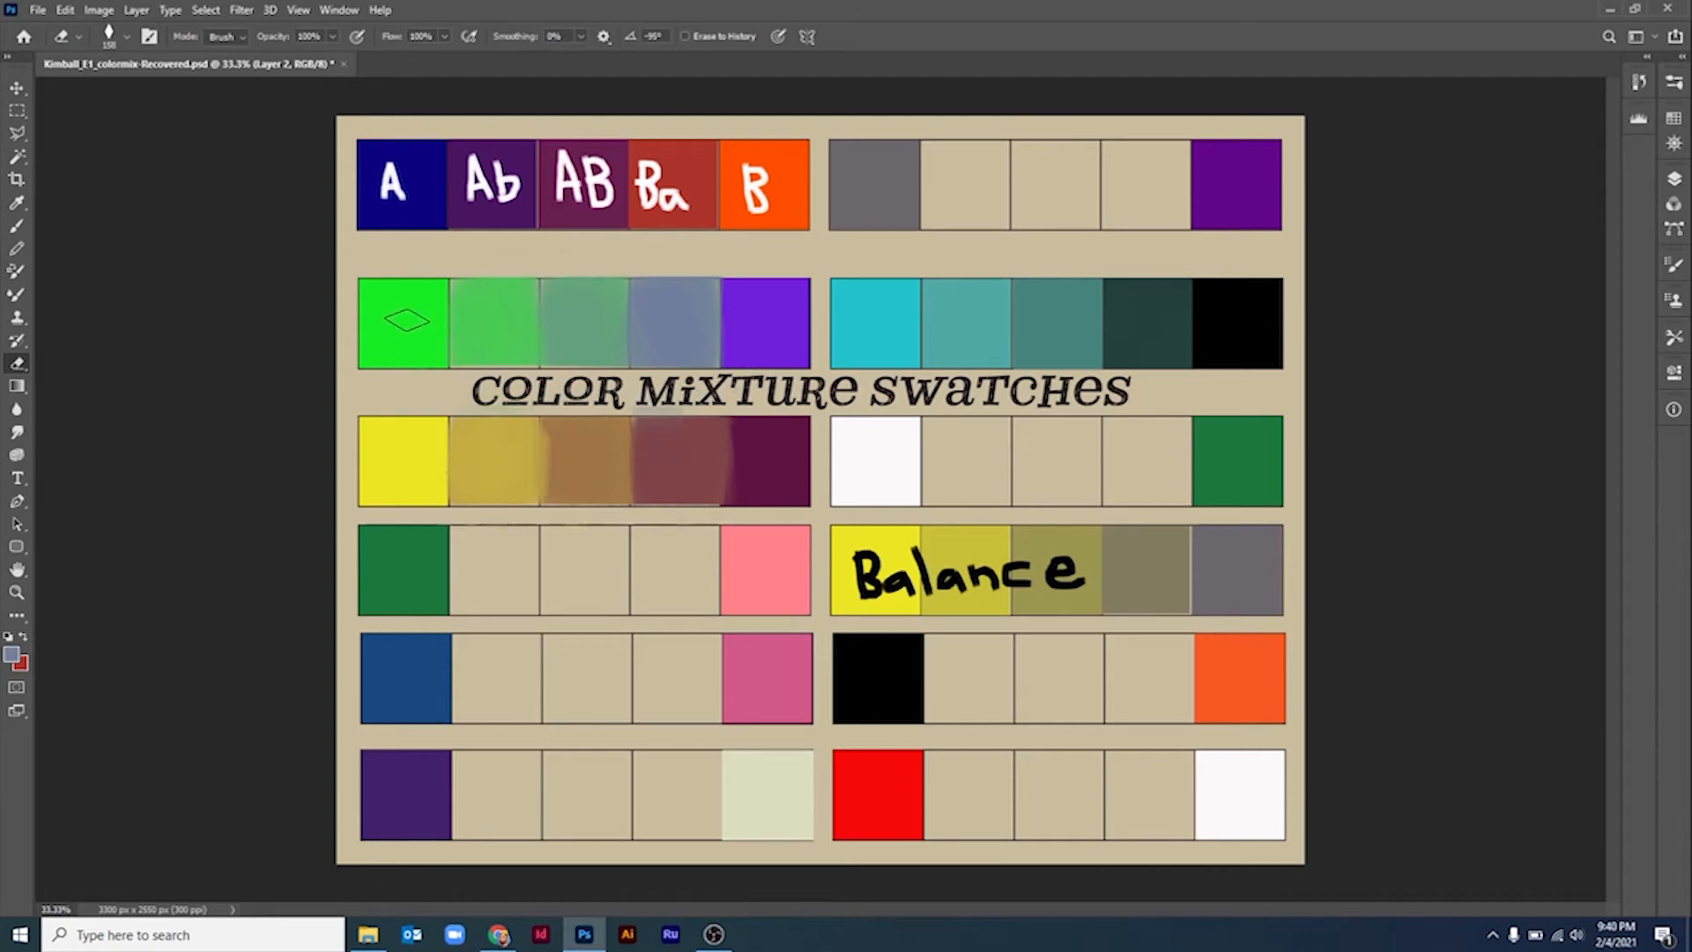
# Select the middle cell of the grey-to-purple row and brush it with the sampled purple at 26% opacity
pyautogui.click(18, 111)
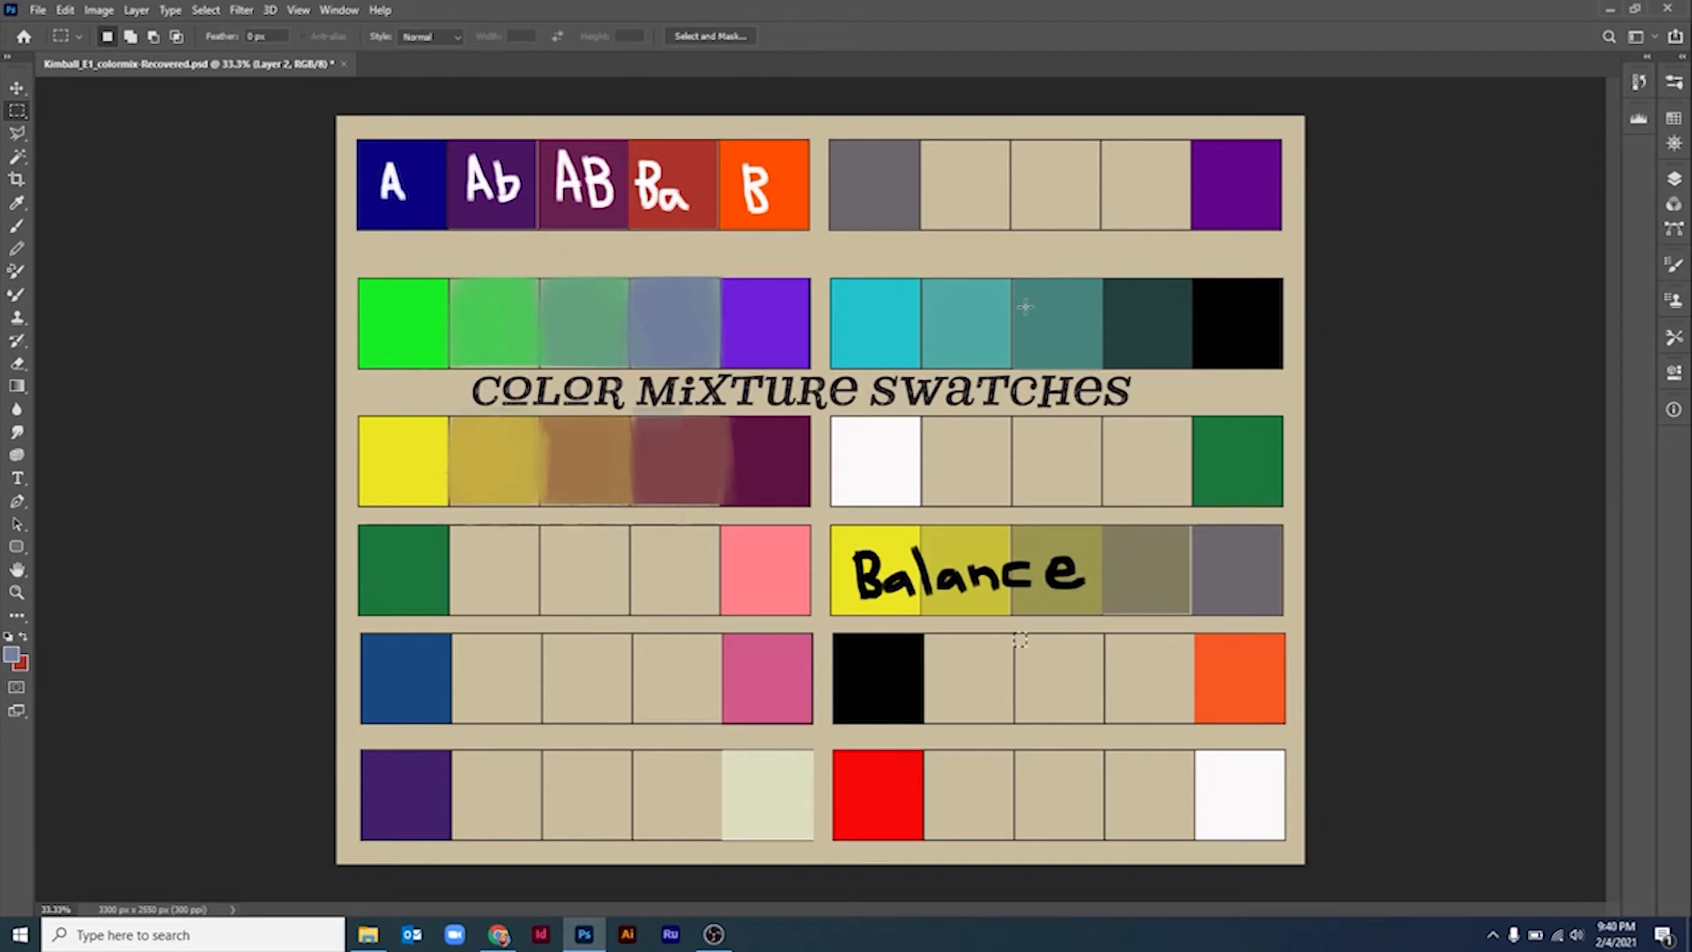
pyautogui.moveTo(1011, 138); pyautogui.dragTo(1103, 236)
pyautogui.press('b')
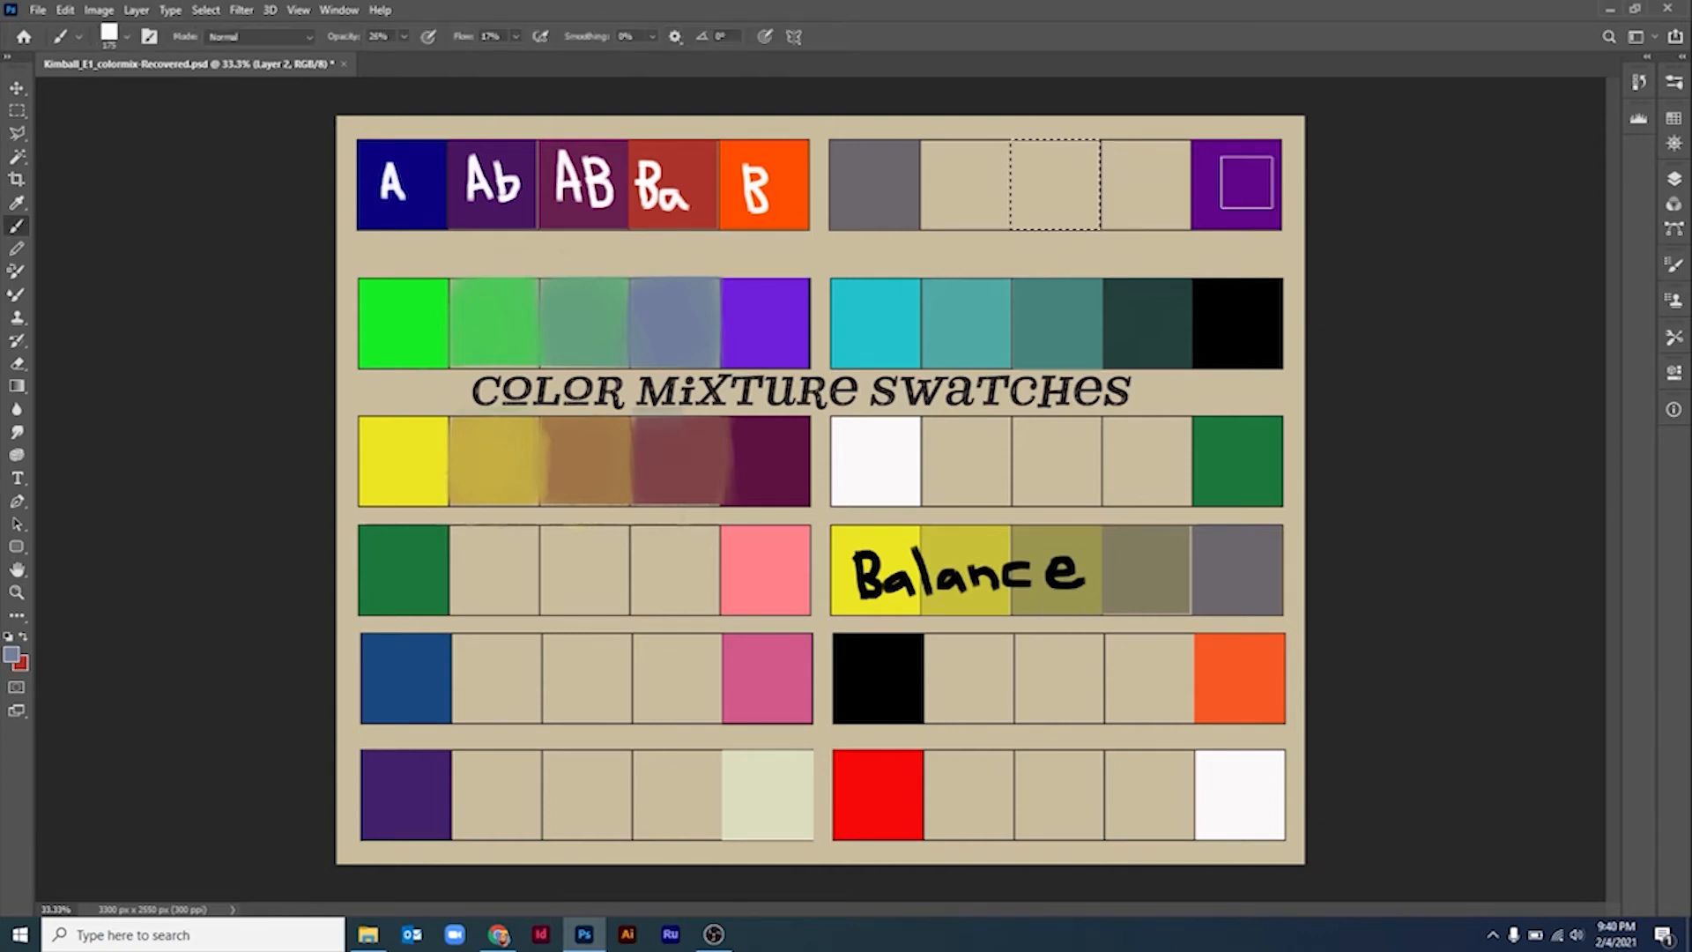
pyautogui.keyDown('alt'); pyautogui.click(1253, 176); pyautogui.keyUp('alt')
pyautogui.moveTo(1018, 119)
pyautogui.mouseDown()
pyautogui.moveTo(1061, 179)
pyautogui.moveTo(1031, 127)
pyautogui.moveTo(1054, 203)
pyautogui.moveTo(1089, 251)
pyautogui.mouseUp()
# Brush the sampled grey over the selected purple cell, sample the blended mauve, and clear the selection
pyautogui.keyDown('alt'); pyautogui.click(878, 186); pyautogui.keyUp('alt')
pyautogui.moveTo(1014, 159)
pyautogui.mouseDown()
pyautogui.moveTo(1044, 261)
pyautogui.moveTo(1080, 211)
pyautogui.moveTo(1034, 145)
pyautogui.moveTo(1074, 221)
pyautogui.moveTo(1107, 210)
pyautogui.moveTo(1065, 132)
pyautogui.moveTo(1038, 248)
pyautogui.moveTo(1083, 194)
pyautogui.mouseUp()
pyautogui.keyDown('alt'); pyautogui.click(1091, 149); pyautogui.keyUp('alt')
pyautogui.hotkey('ctrl', 'd')
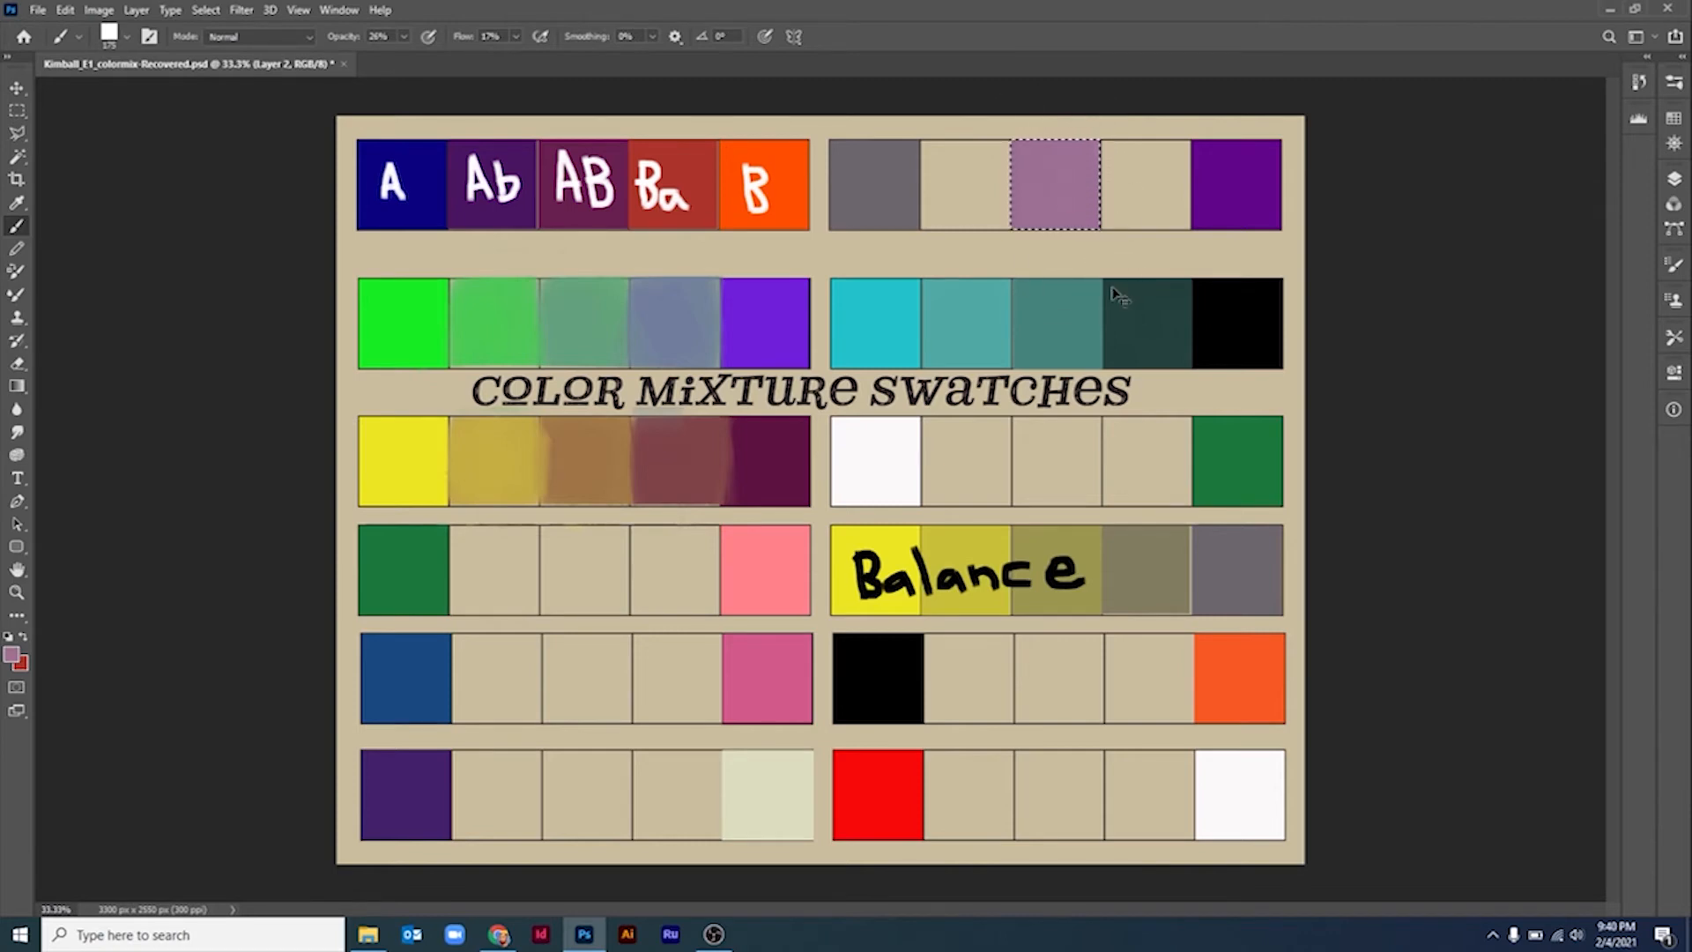
# Select the second cell of the grey-to-purple row and brush it with a blend of the sampled mauve and grey
pyautogui.click(18, 112)
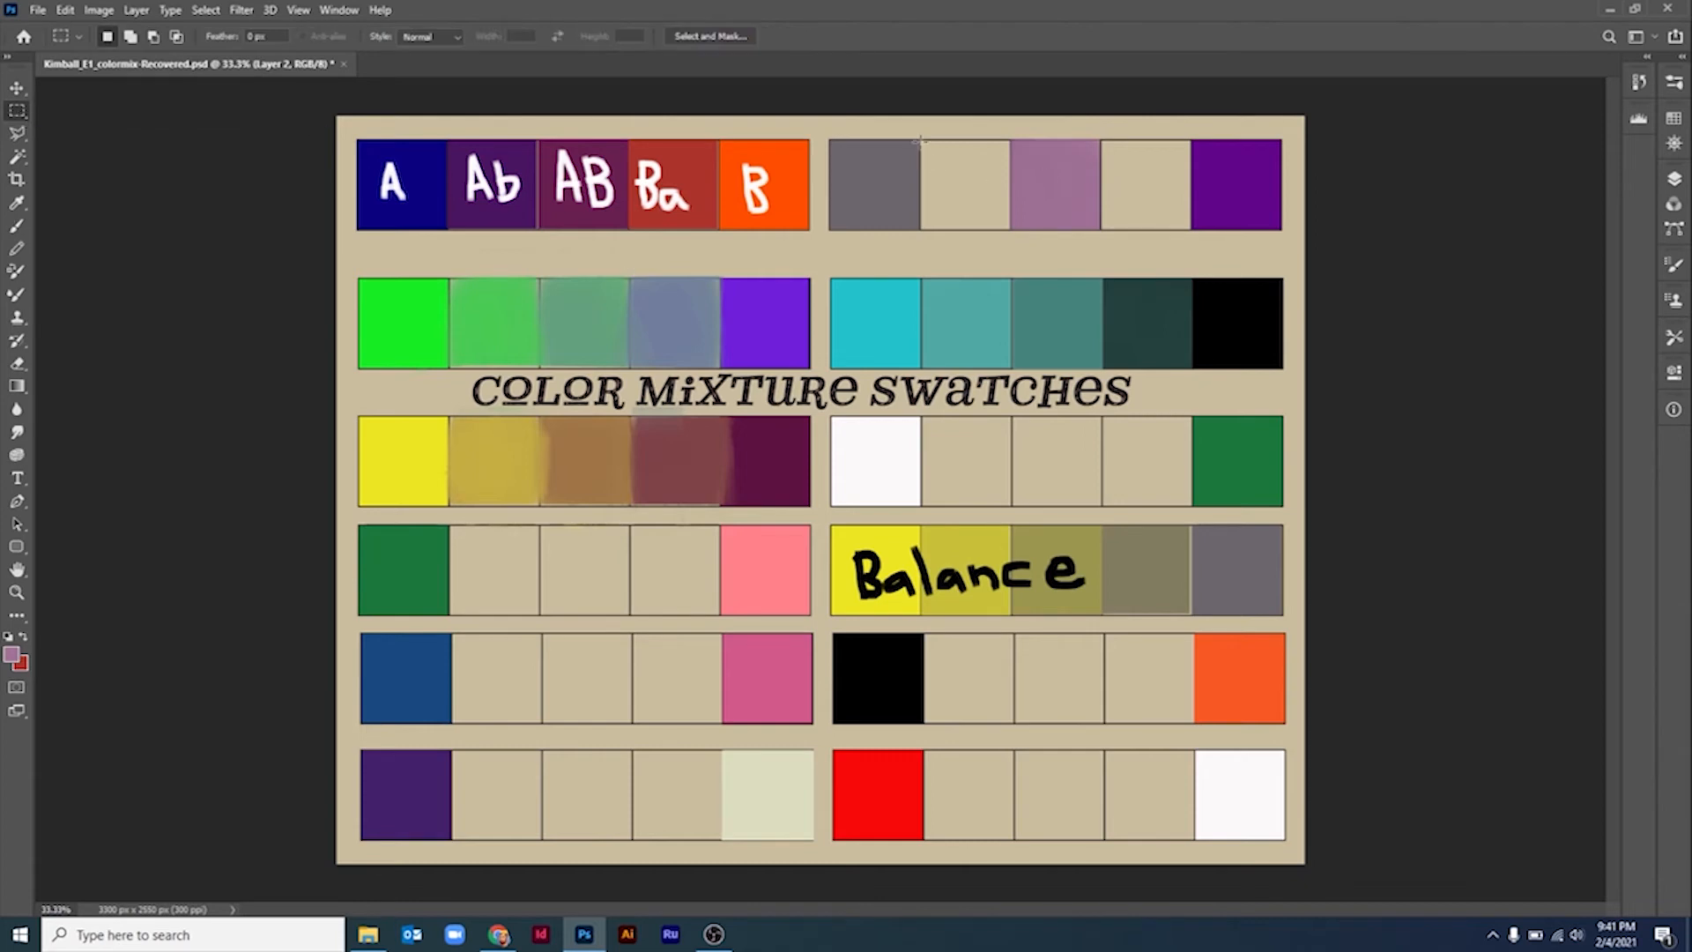
pyautogui.moveTo(921, 138); pyautogui.dragTo(1010, 230)
pyautogui.press('b')
pyautogui.moveTo(975, 177)
pyautogui.mouseDown()
pyautogui.moveTo(942, 263)
pyautogui.moveTo(1003, 247)
pyautogui.moveTo(927, 145)
pyautogui.moveTo(959, 225)
pyautogui.moveTo(1019, 275)
pyautogui.moveTo(936, 251)
pyautogui.moveTo(1023, 235)
pyautogui.moveTo(964, 239)
pyautogui.mouseUp()
pyautogui.moveTo(918, 173)
pyautogui.mouseDown()
pyautogui.moveTo(936, 144)
pyautogui.moveTo(993, 151)
pyautogui.moveTo(1011, 216)
pyautogui.moveTo(881, 181)
pyautogui.moveTo(916, 151)
pyautogui.moveTo(938, 92)
pyautogui.moveTo(985, 113)
pyautogui.moveTo(953, 133)
pyautogui.moveTo(1061, 418)
pyautogui.moveTo(985, 342)
pyautogui.moveTo(955, 187)
pyautogui.moveTo(970, 146)
pyautogui.moveTo(981, 180)
pyautogui.moveTo(960, 224)
pyautogui.moveTo(951, 171)
pyautogui.mouseUp()
pyautogui.keyDown('alt'); pyautogui.click(881, 182); pyautogui.keyUp('alt')
pyautogui.keyDown('alt'); pyautogui.click(1062, 172); pyautogui.keyUp('alt')
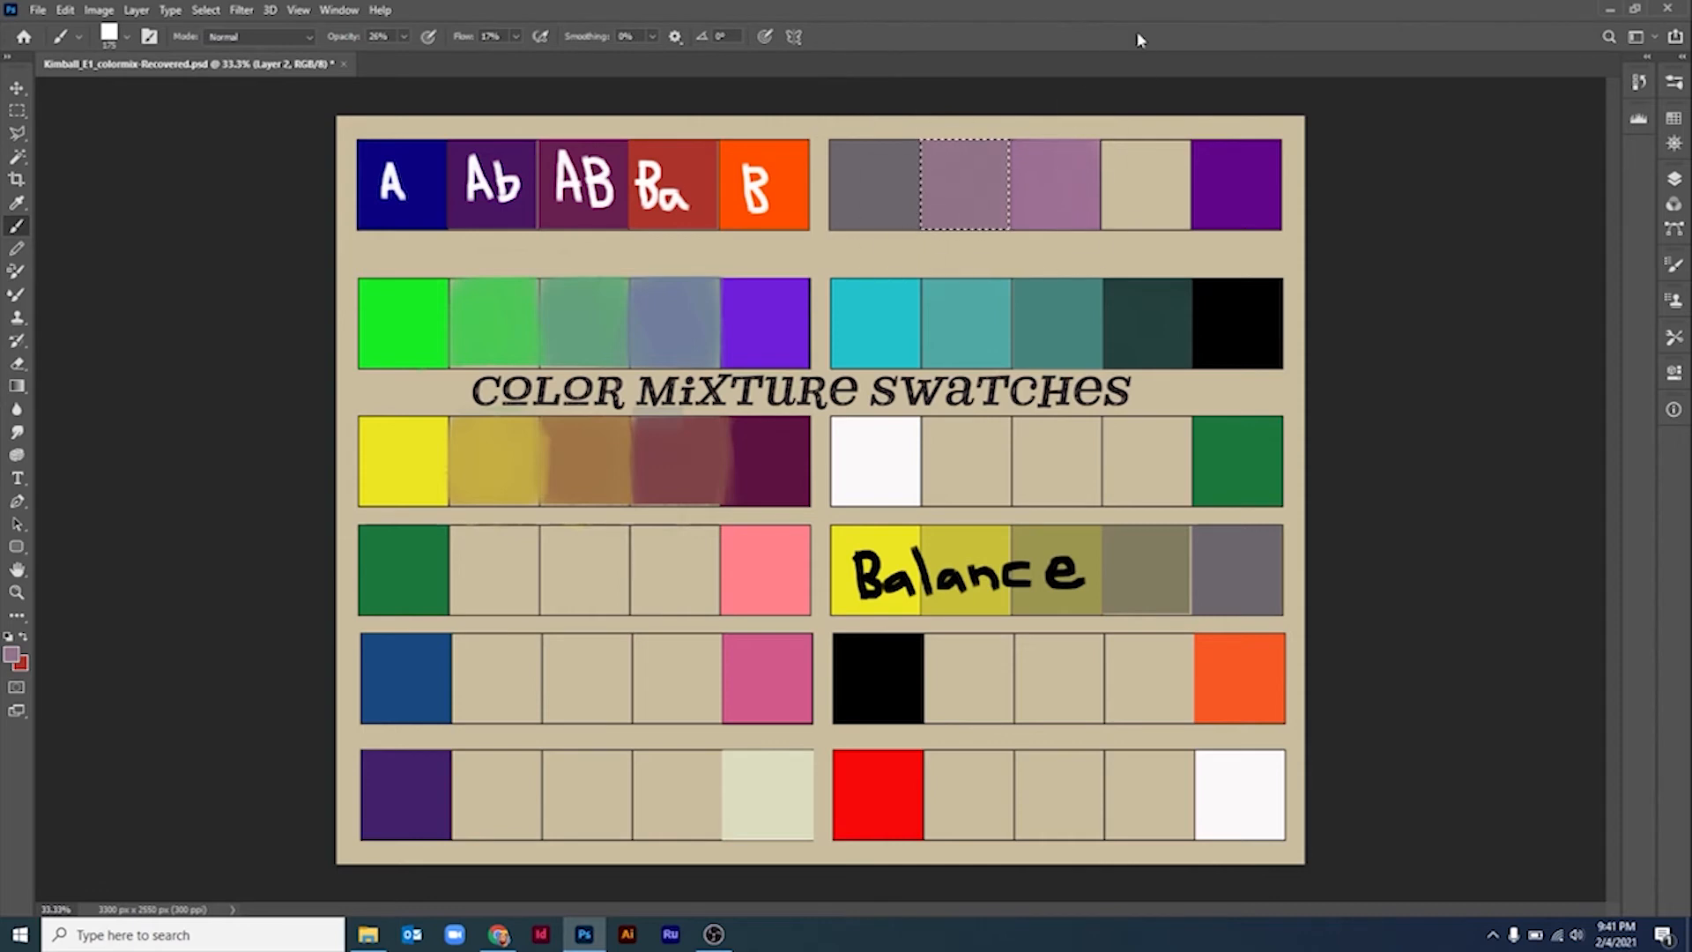
pyautogui.moveTo(868, 65); pyautogui.dragTo(1108, 62)
# Select the grey end cell of the grey-to-purple row, repaint it with the teal color 74aaae, and clear the selection
pyautogui.click(16, 110)
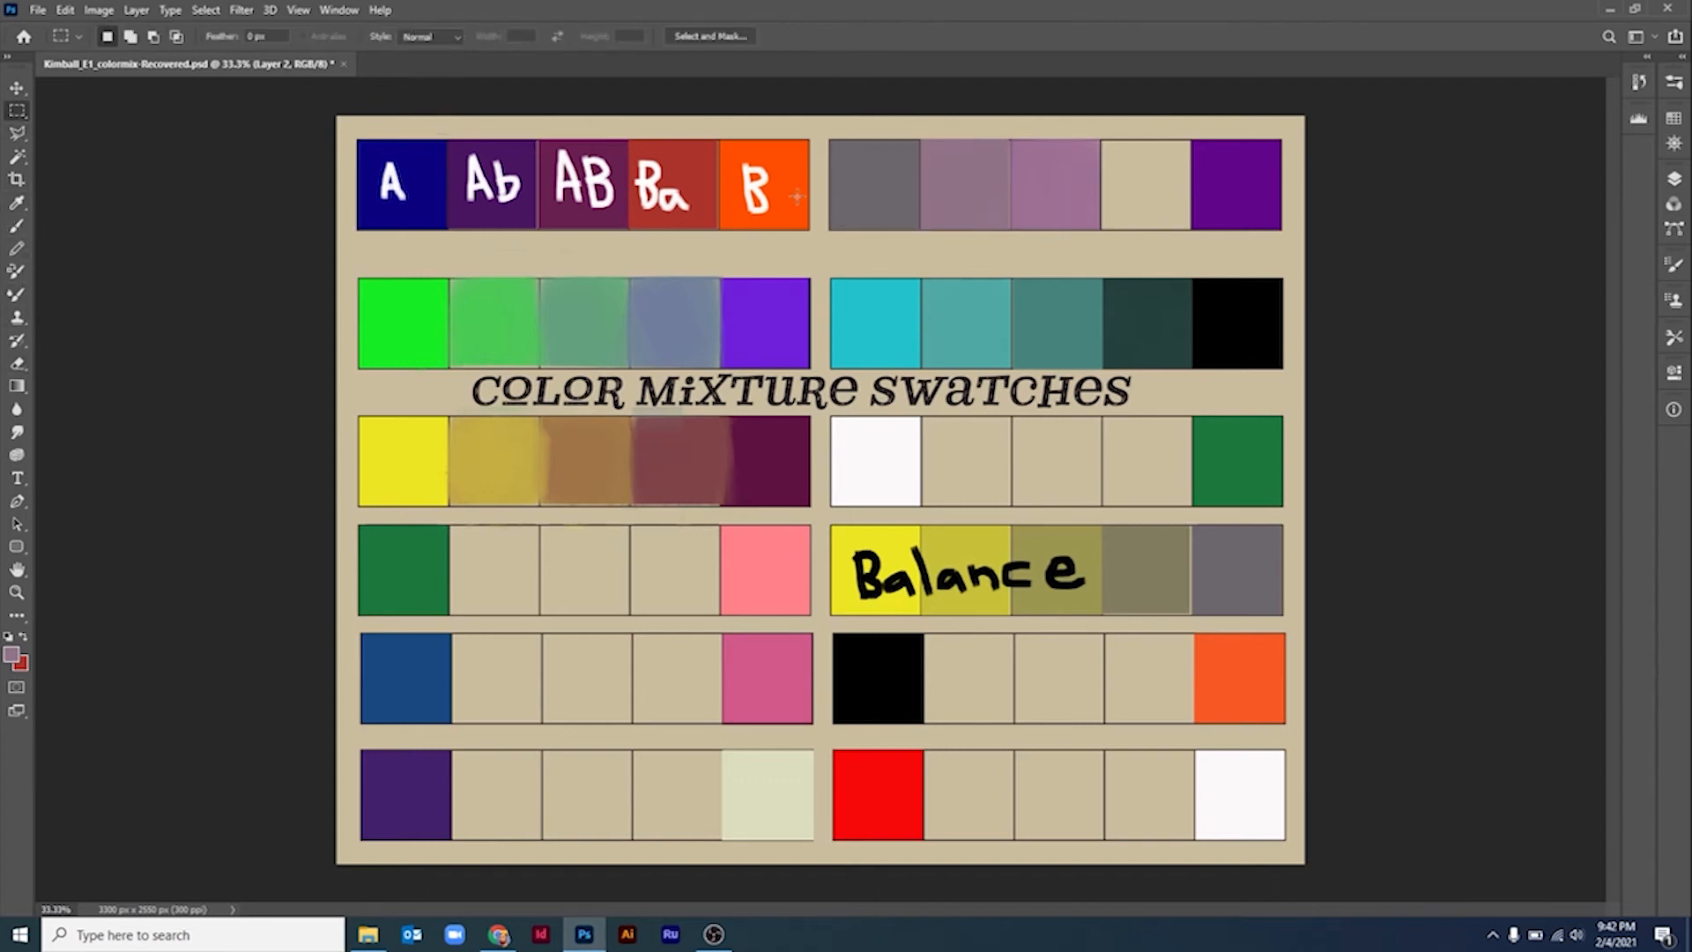
pyautogui.moveTo(827, 136); pyautogui.dragTo(922, 230)
pyautogui.press('b')
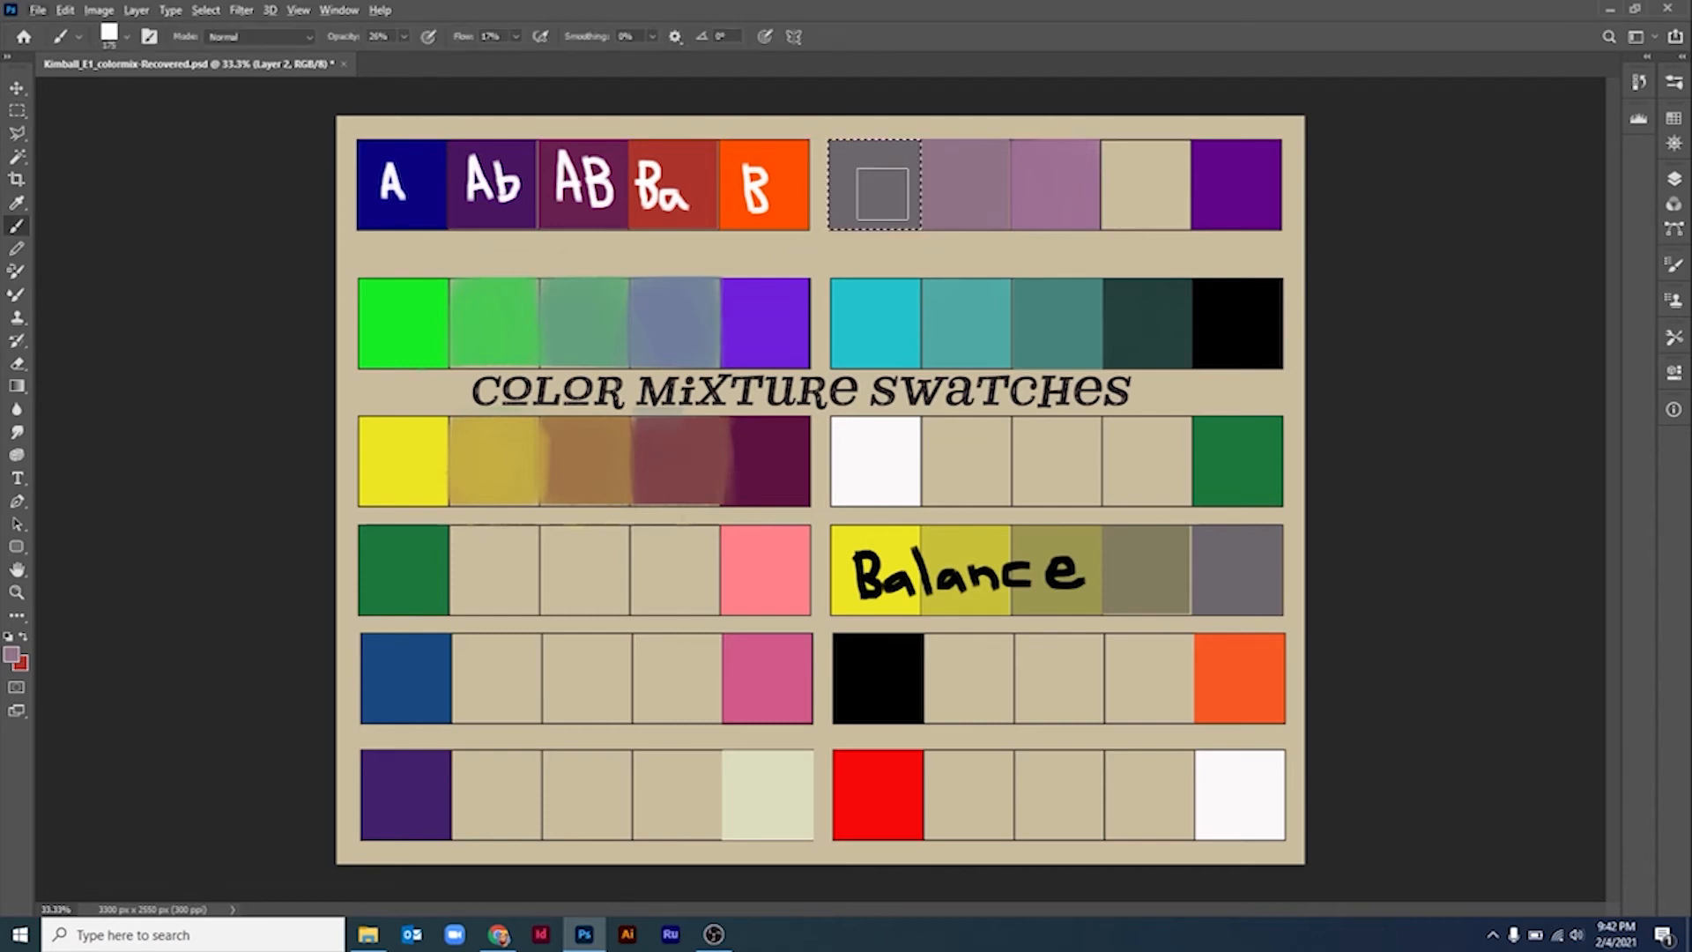
pyautogui.click(11, 657)
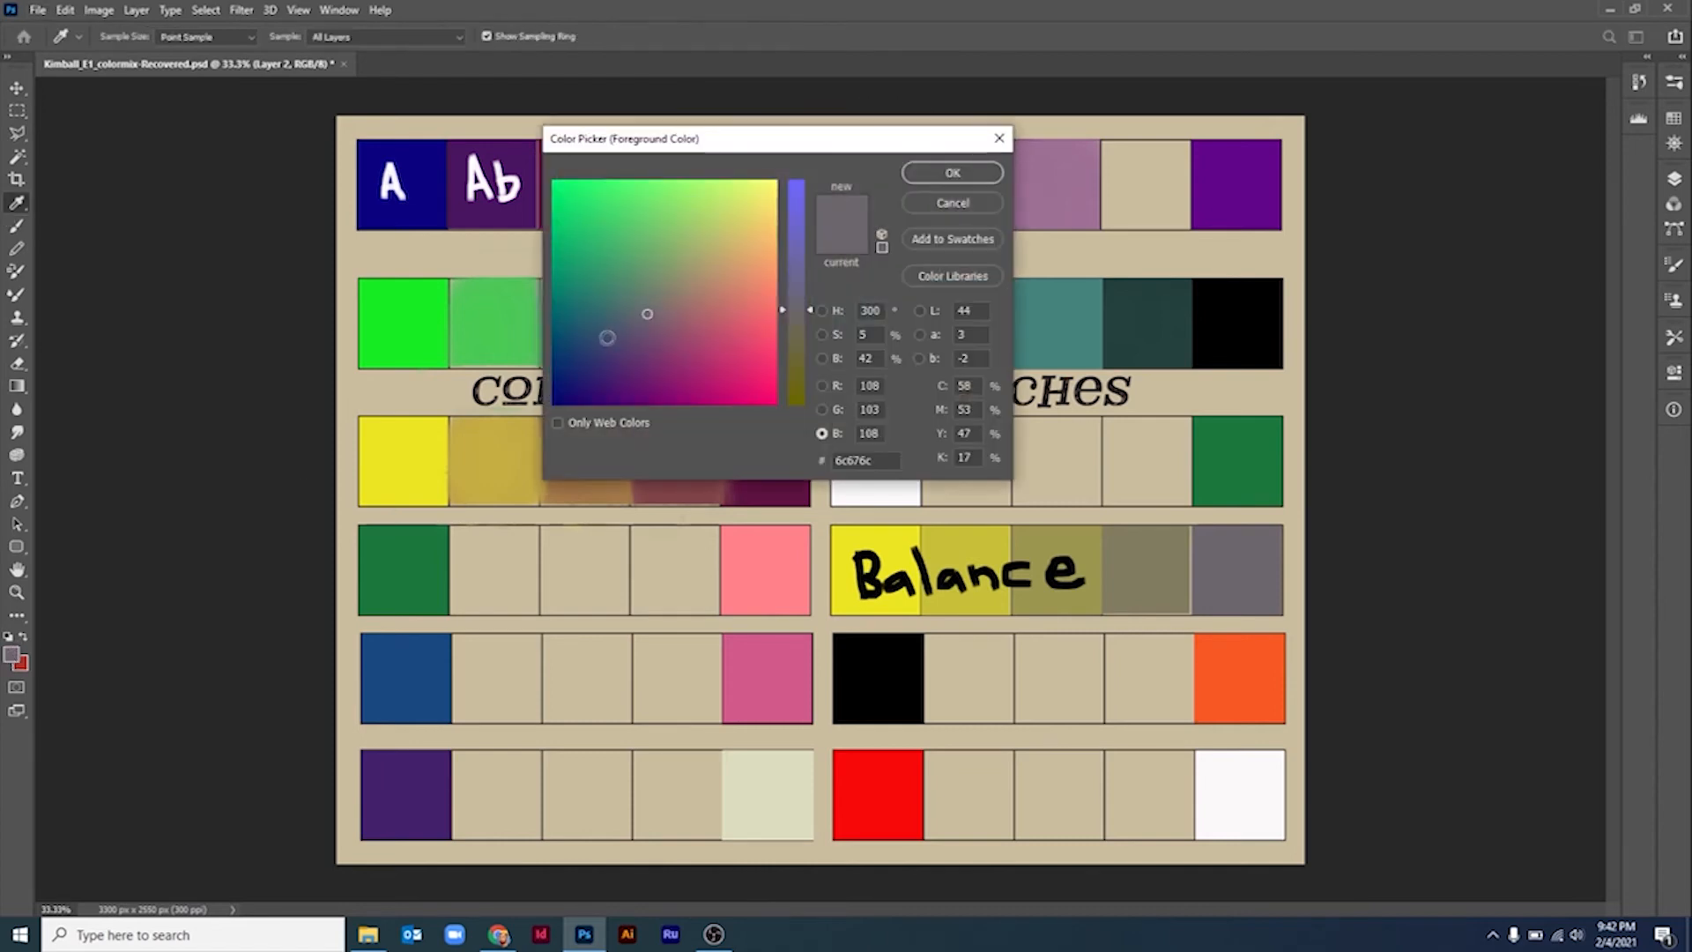
pyautogui.click(604, 338)
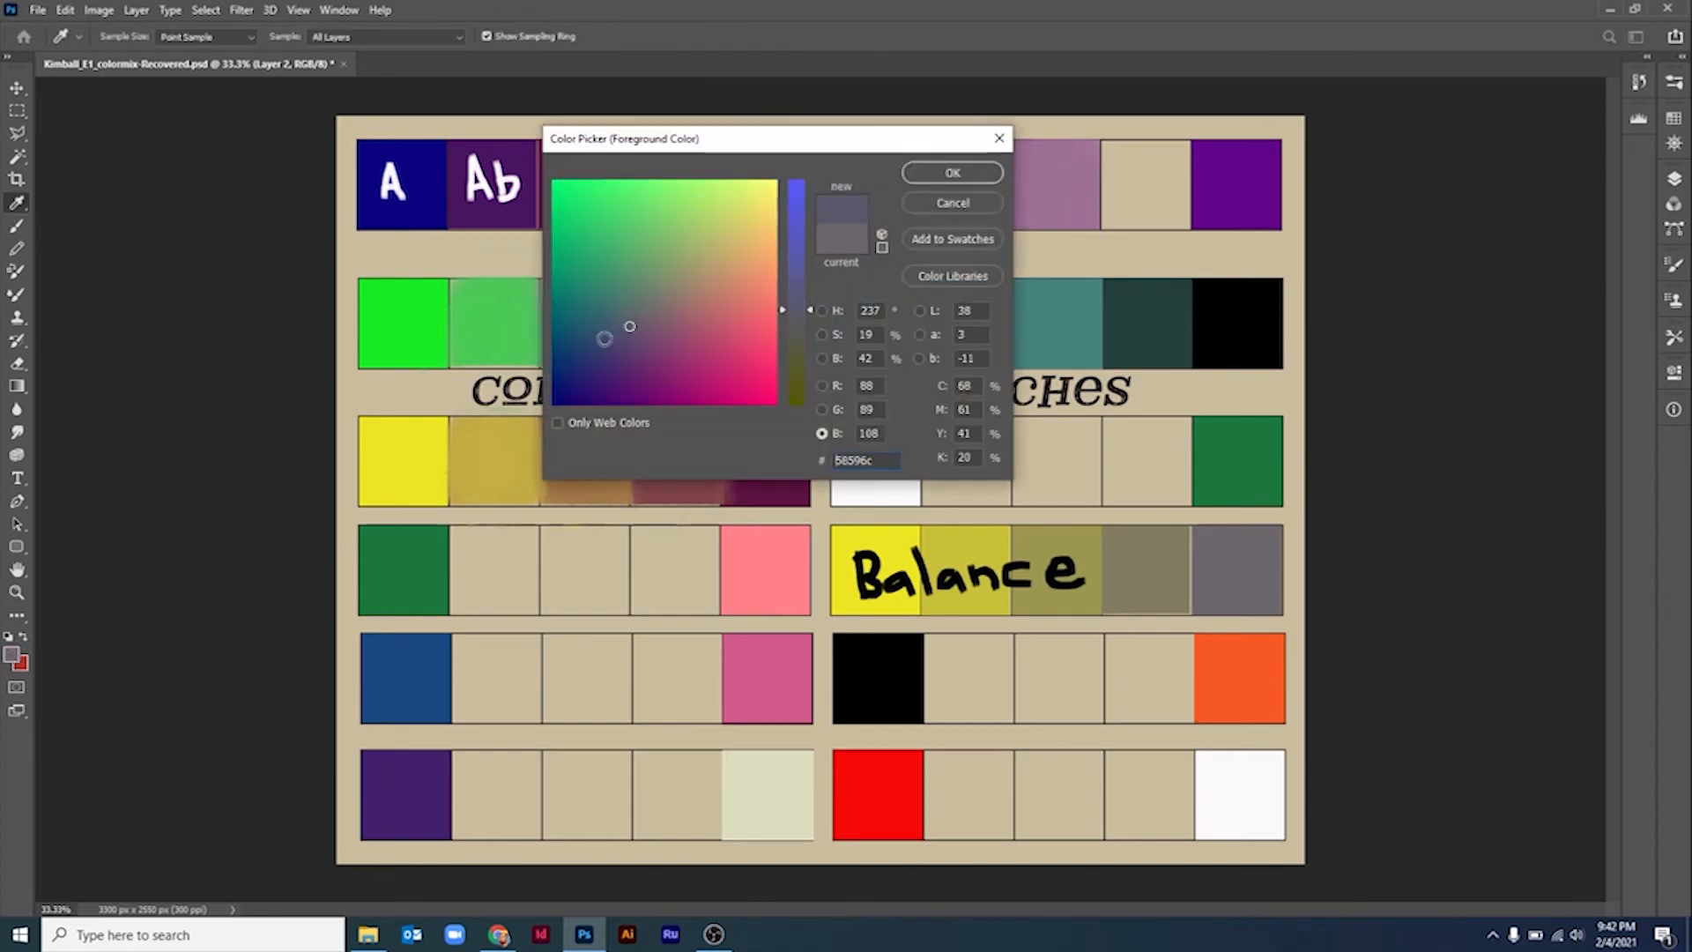
pyautogui.moveTo(652, 298); pyautogui.dragTo(658, 256)
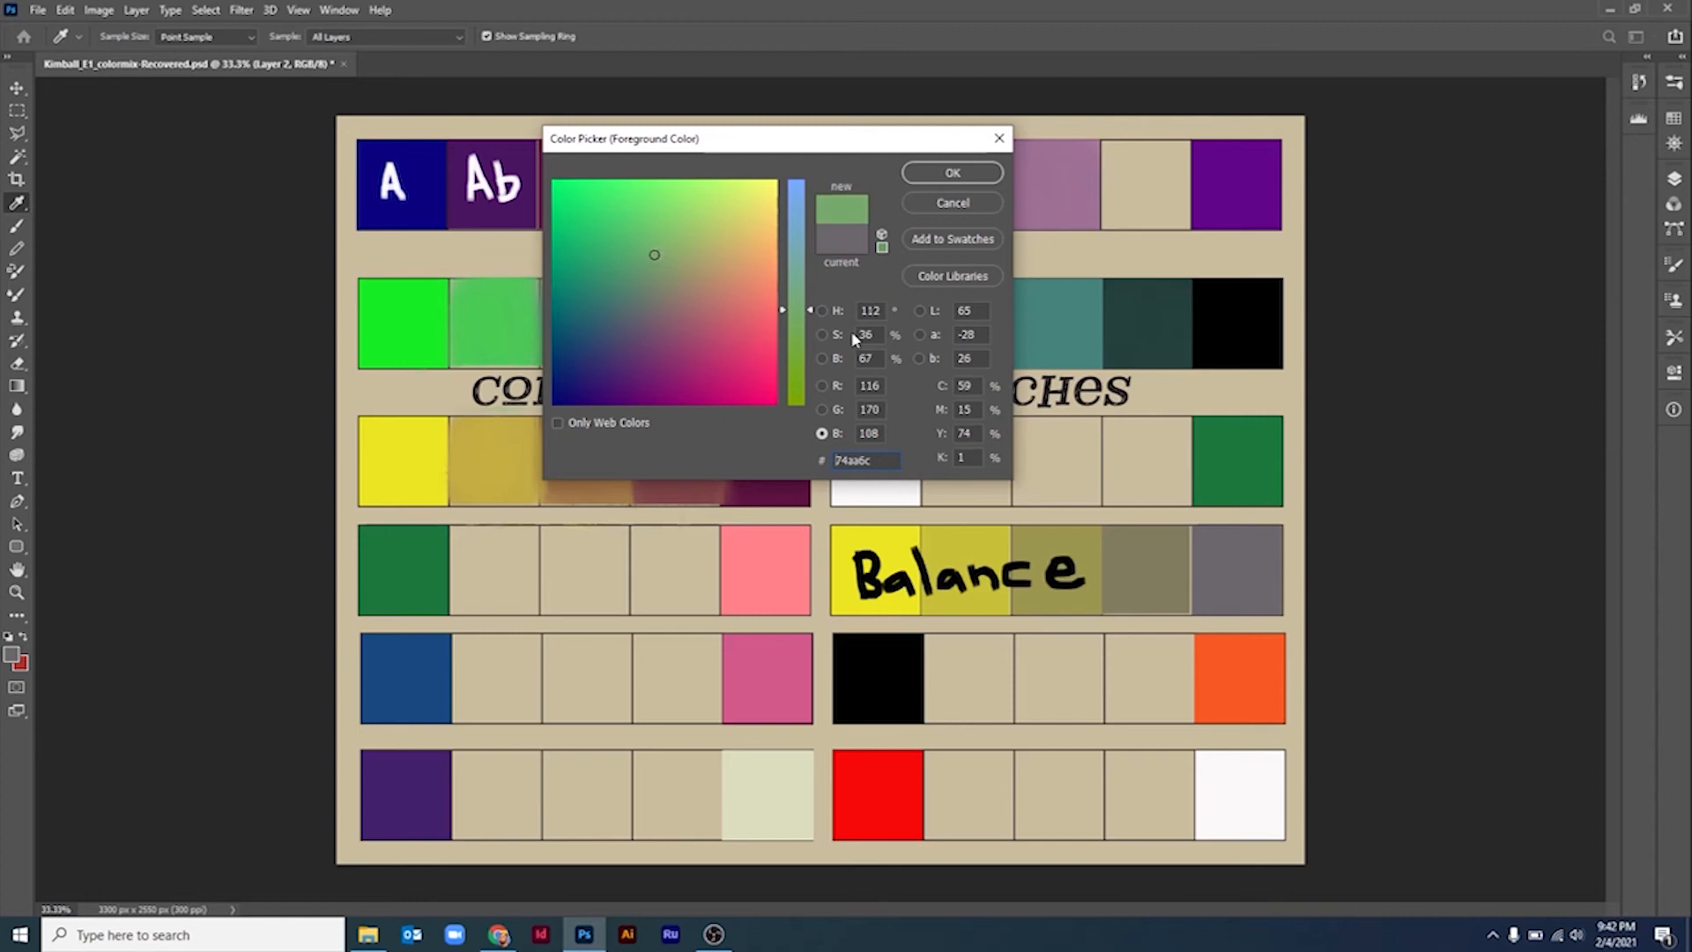
pyautogui.moveTo(811, 316); pyautogui.dragTo(817, 260)
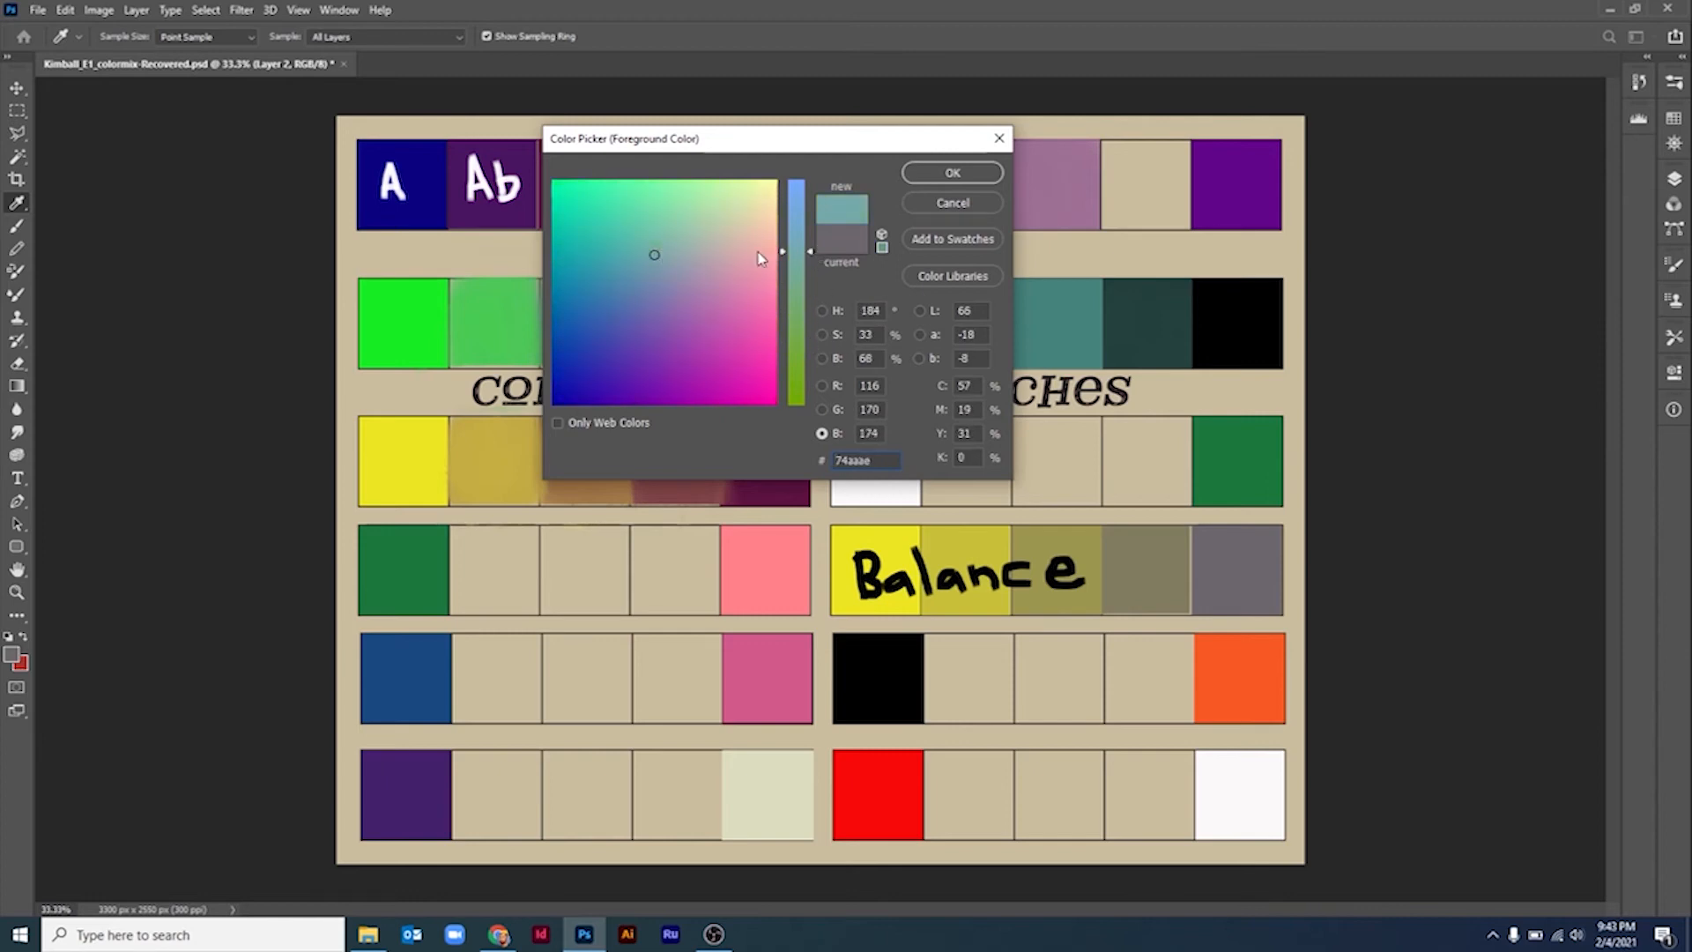
pyautogui.click(931, 174)
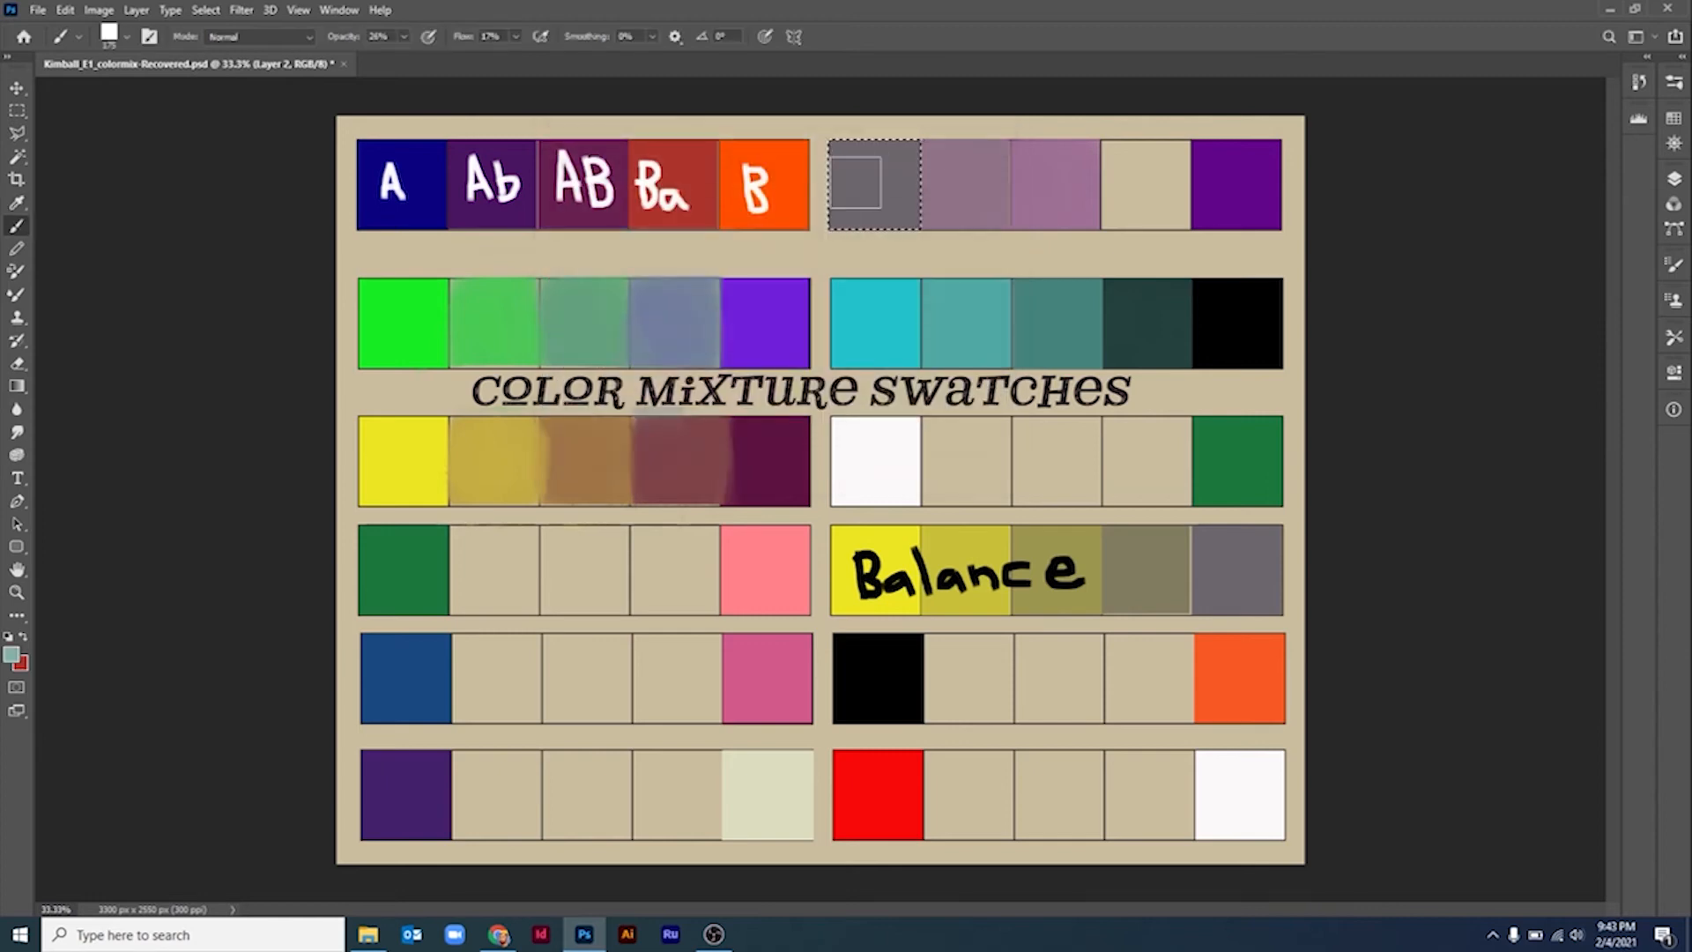
pyautogui.moveTo(855, 183)
pyautogui.mouseDown()
pyautogui.moveTo(832, 145)
pyautogui.moveTo(896, 254)
pyautogui.moveTo(877, 136)
pyautogui.moveTo(852, 117)
pyautogui.moveTo(845, 233)
pyautogui.moveTo(842, 131)
pyautogui.moveTo(893, 256)
pyautogui.moveTo(905, 112)
pyautogui.moveTo(824, 226)
pyautogui.moveTo(905, 190)
pyautogui.moveTo(878, 156)
pyautogui.mouseUp()
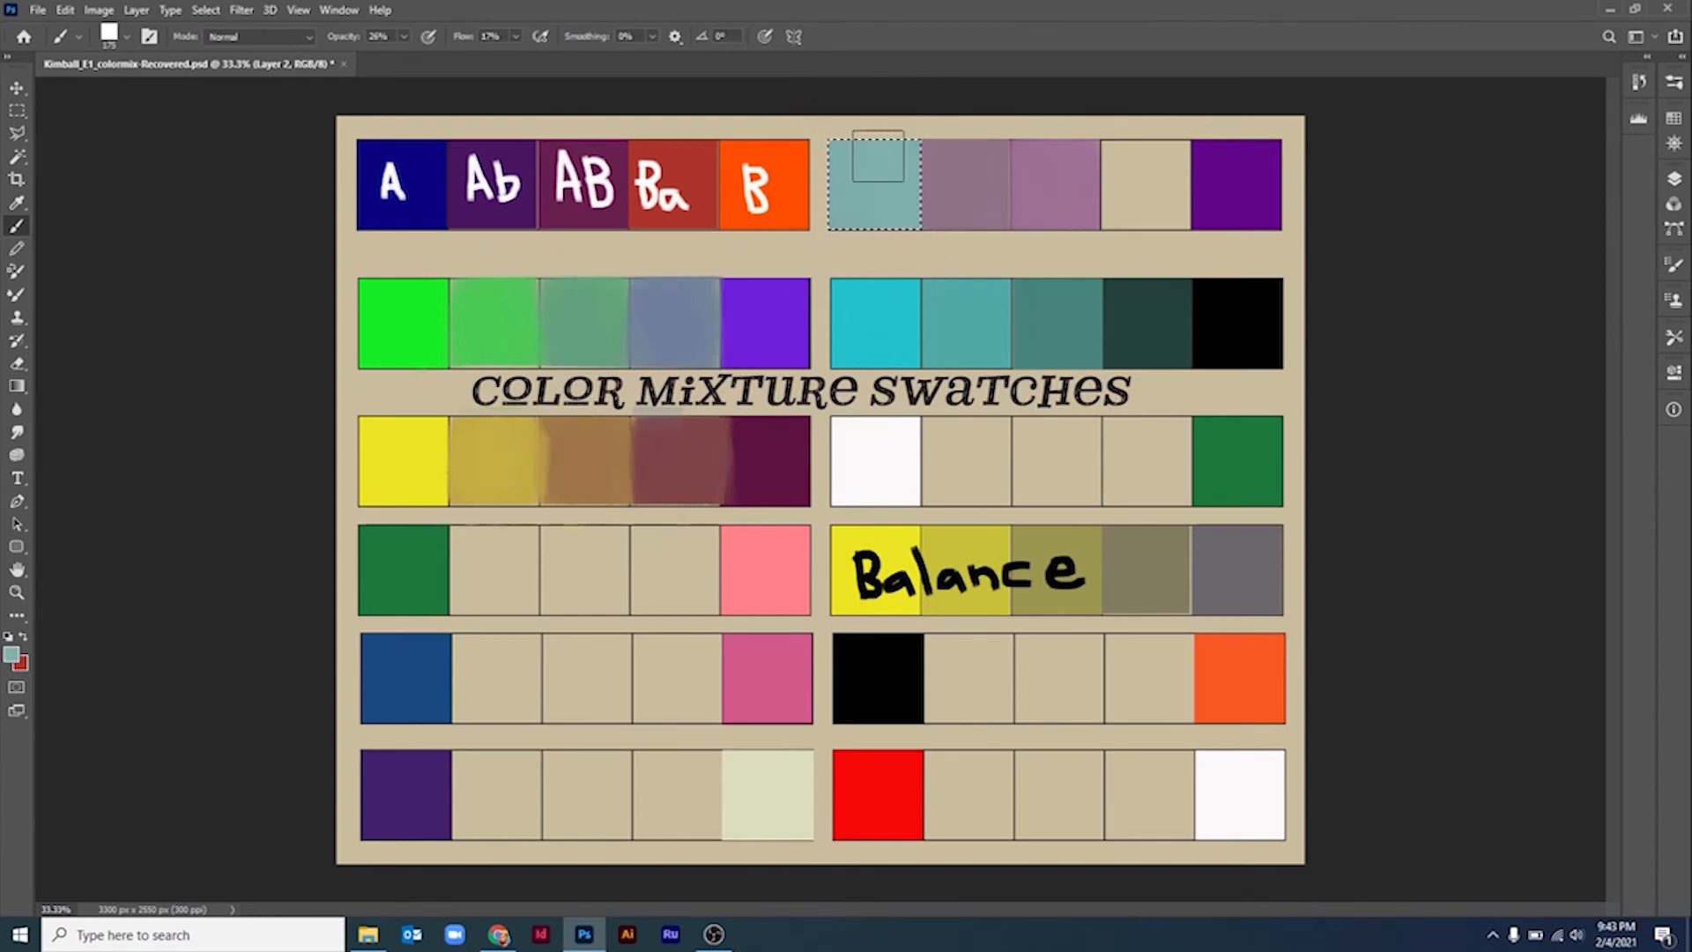
pyautogui.hotkey('ctrl', 'd')
# Select the middle cell of the teal-to-purple row and brush the teal over its mauve
pyautogui.press('w')
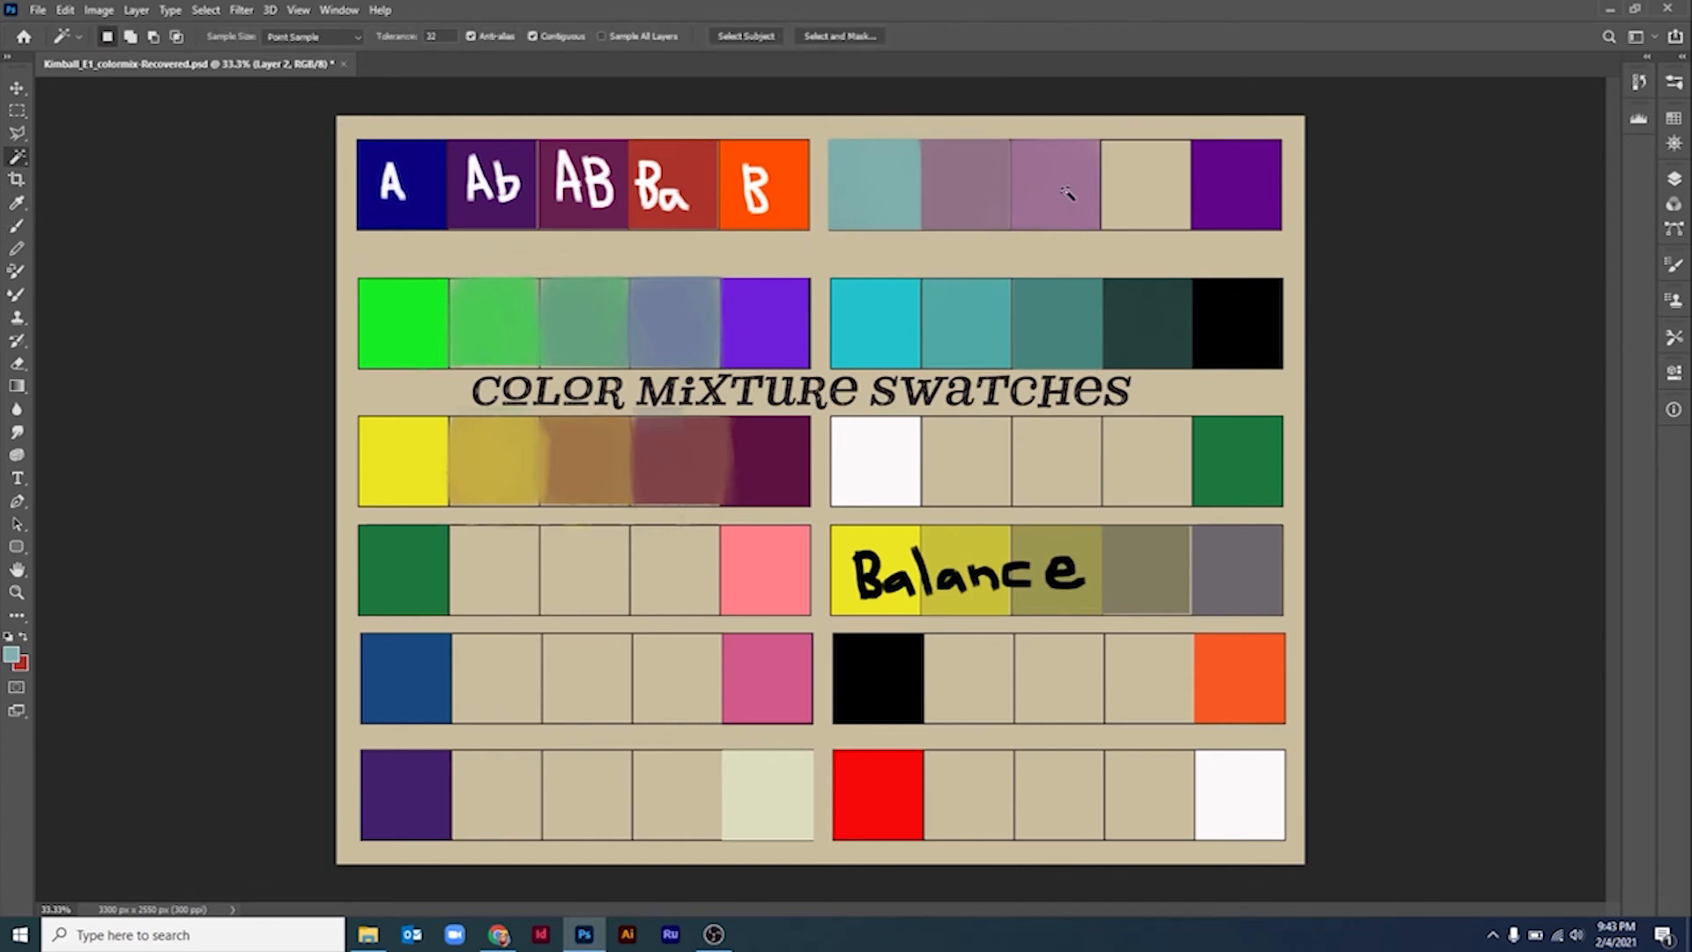
pyautogui.press('b')
pyautogui.moveTo(1058, 203)
pyautogui.mouseDown()
pyautogui.moveTo(1023, 159)
pyautogui.moveTo(1095, 146)
pyautogui.moveTo(1052, 226)
pyautogui.moveTo(1100, 219)
pyautogui.moveTo(1097, 256)
pyautogui.mouseUp()
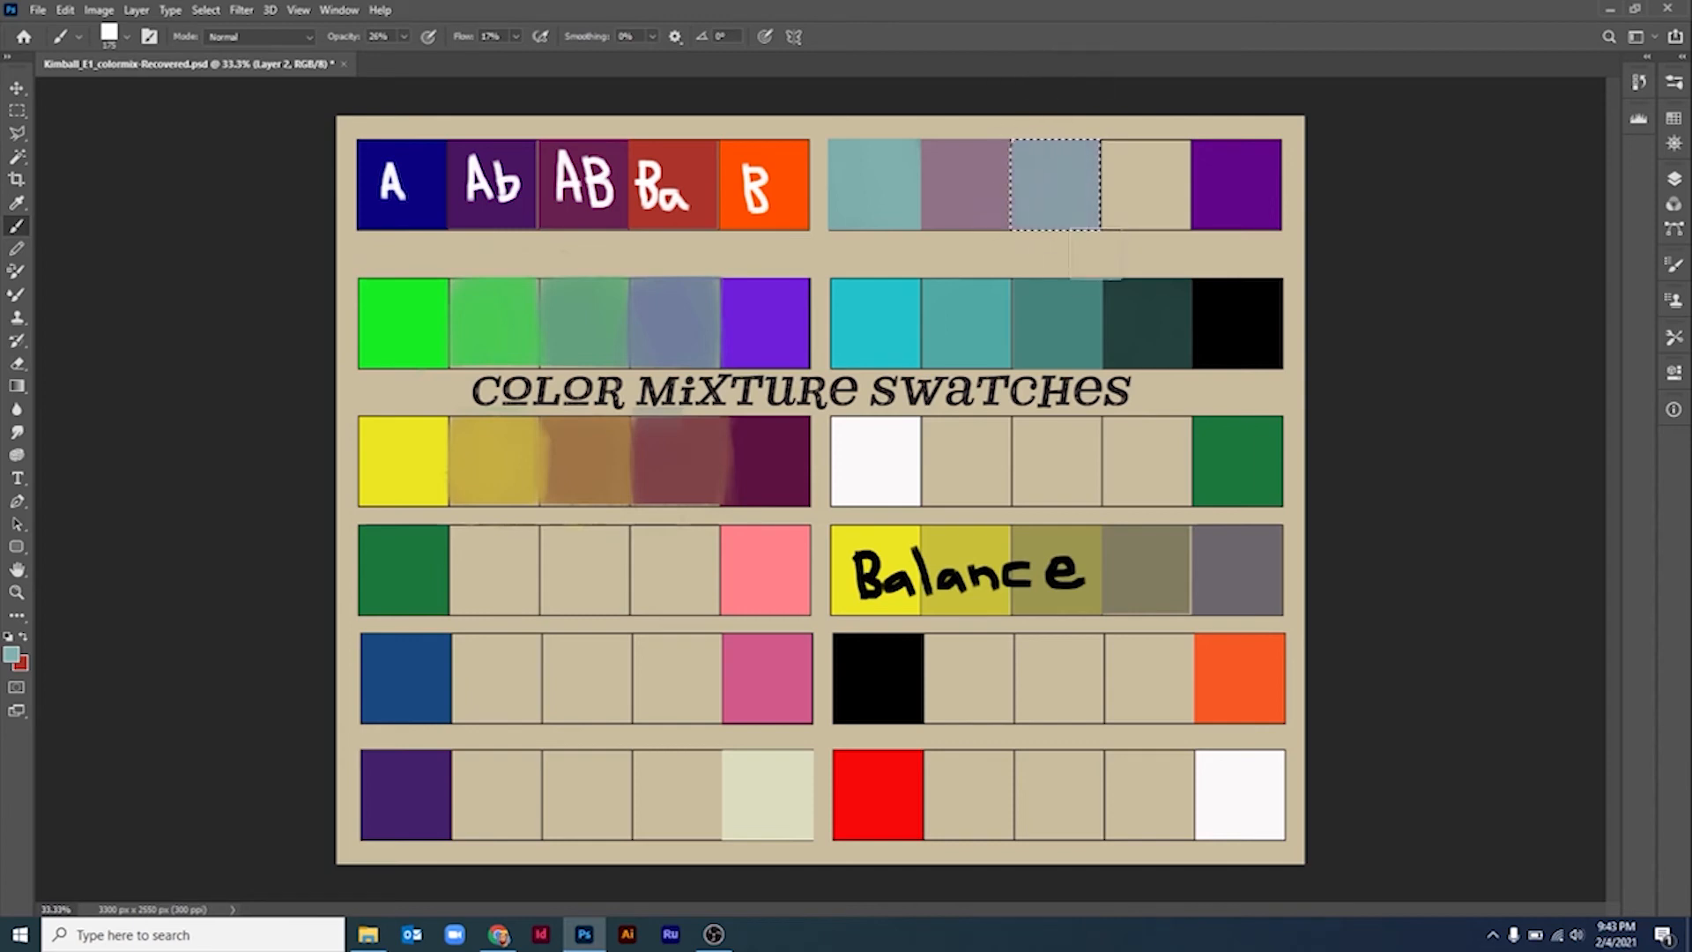
# Brush sampled purple over the selected middle cell, smooth it with the sampled blue-violet blend, and clear the selection
pyautogui.keyDown('alt'); pyautogui.click(1240, 192); pyautogui.keyUp('alt')
pyautogui.moveTo(1050, 136); pyautogui.dragTo(1118, 246)
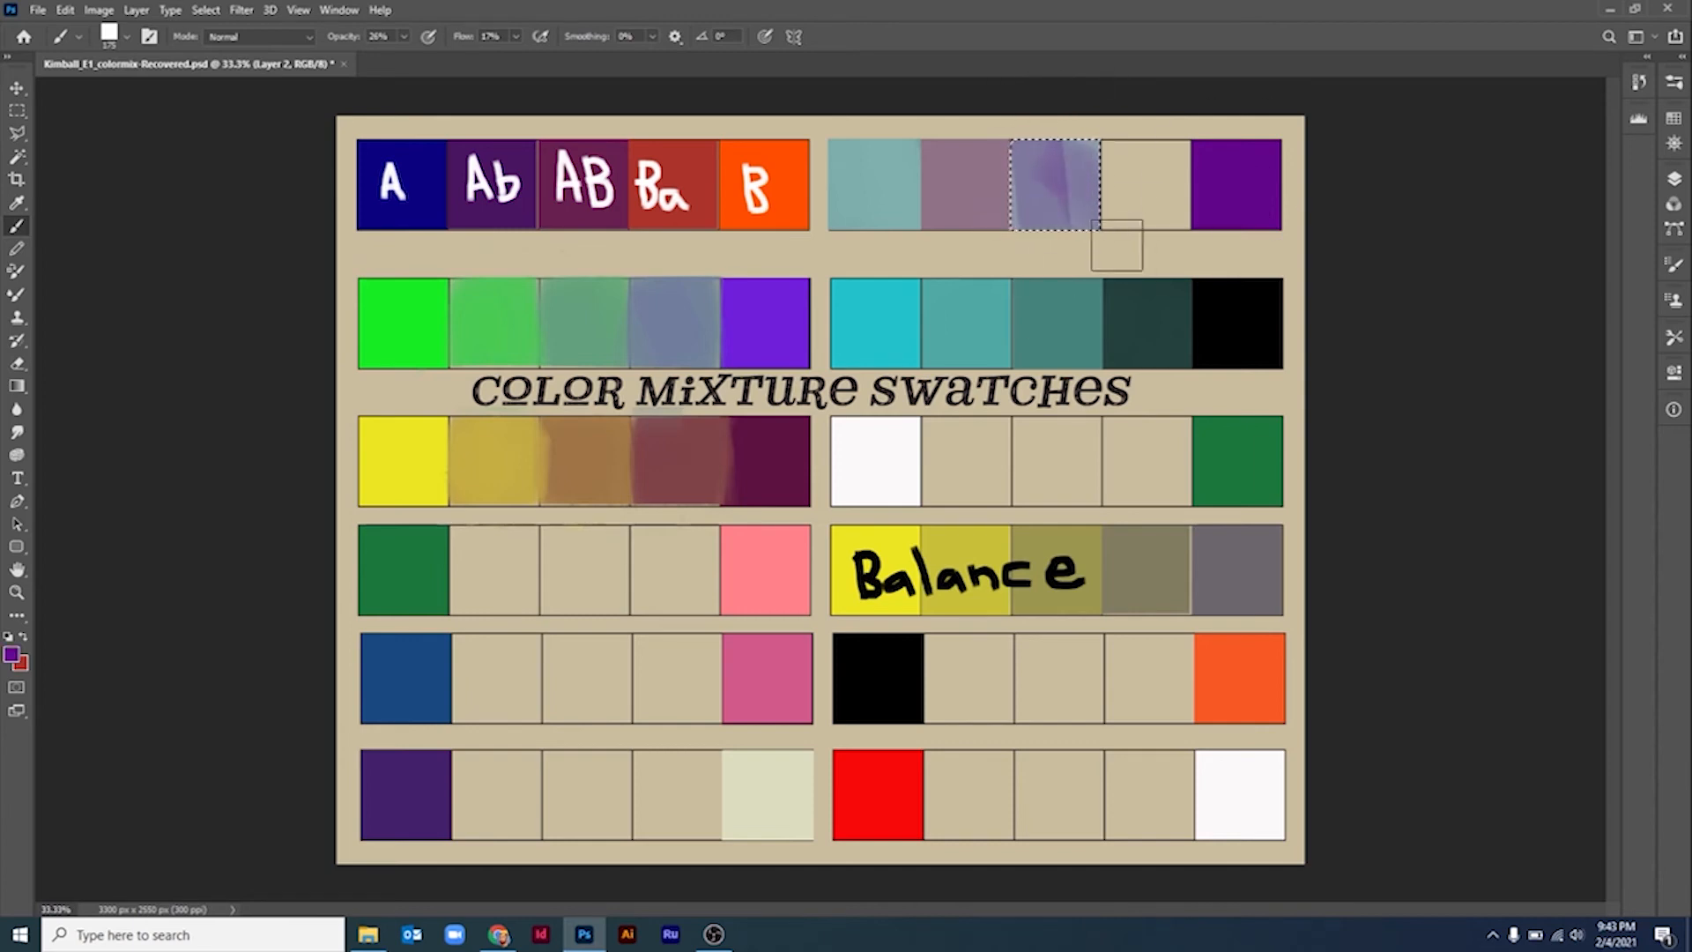
pyautogui.keyDown('alt'); pyautogui.click(1063, 182); pyautogui.keyUp('alt')
pyautogui.moveTo(1061, 172)
pyautogui.mouseDown()
pyautogui.moveTo(1035, 147)
pyautogui.moveTo(1033, 214)
pyautogui.moveTo(1071, 197)
pyautogui.mouseUp()
pyautogui.moveTo(1083, 73)
pyautogui.mouseDown()
pyautogui.moveTo(1084, 286)
pyautogui.moveTo(831, 287)
pyautogui.moveTo(1196, 74)
pyautogui.mouseUp()
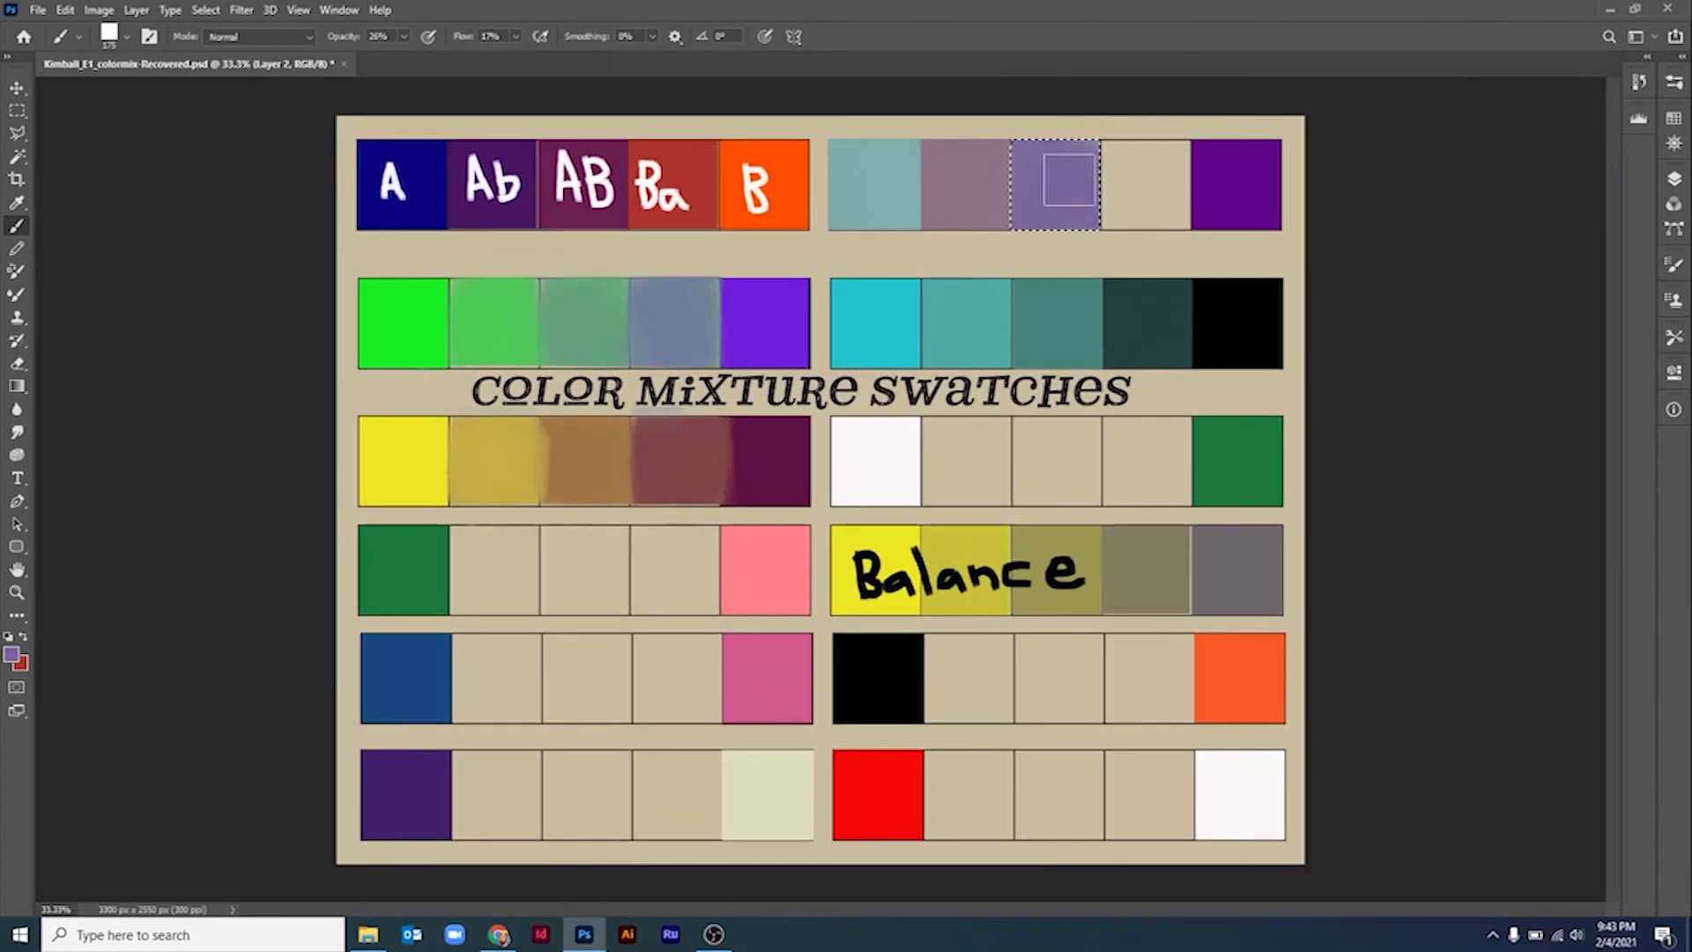
pyautogui.hotkey('ctrl', 'd')
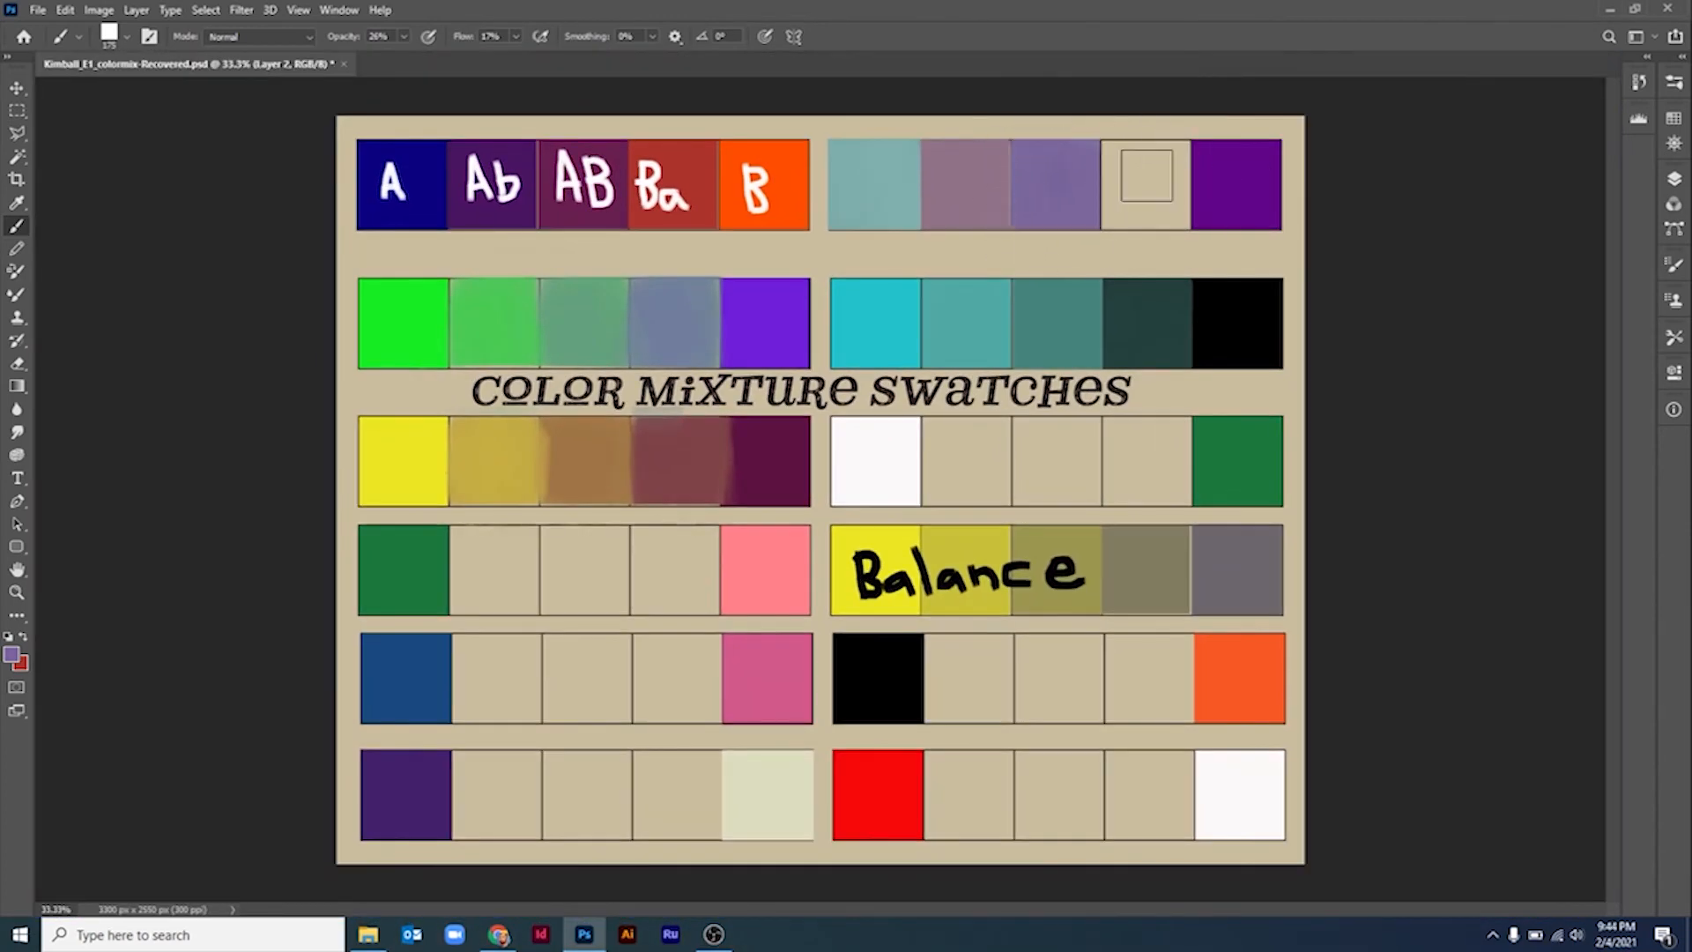
pyautogui.press('w')
pyautogui.click(1146, 201)
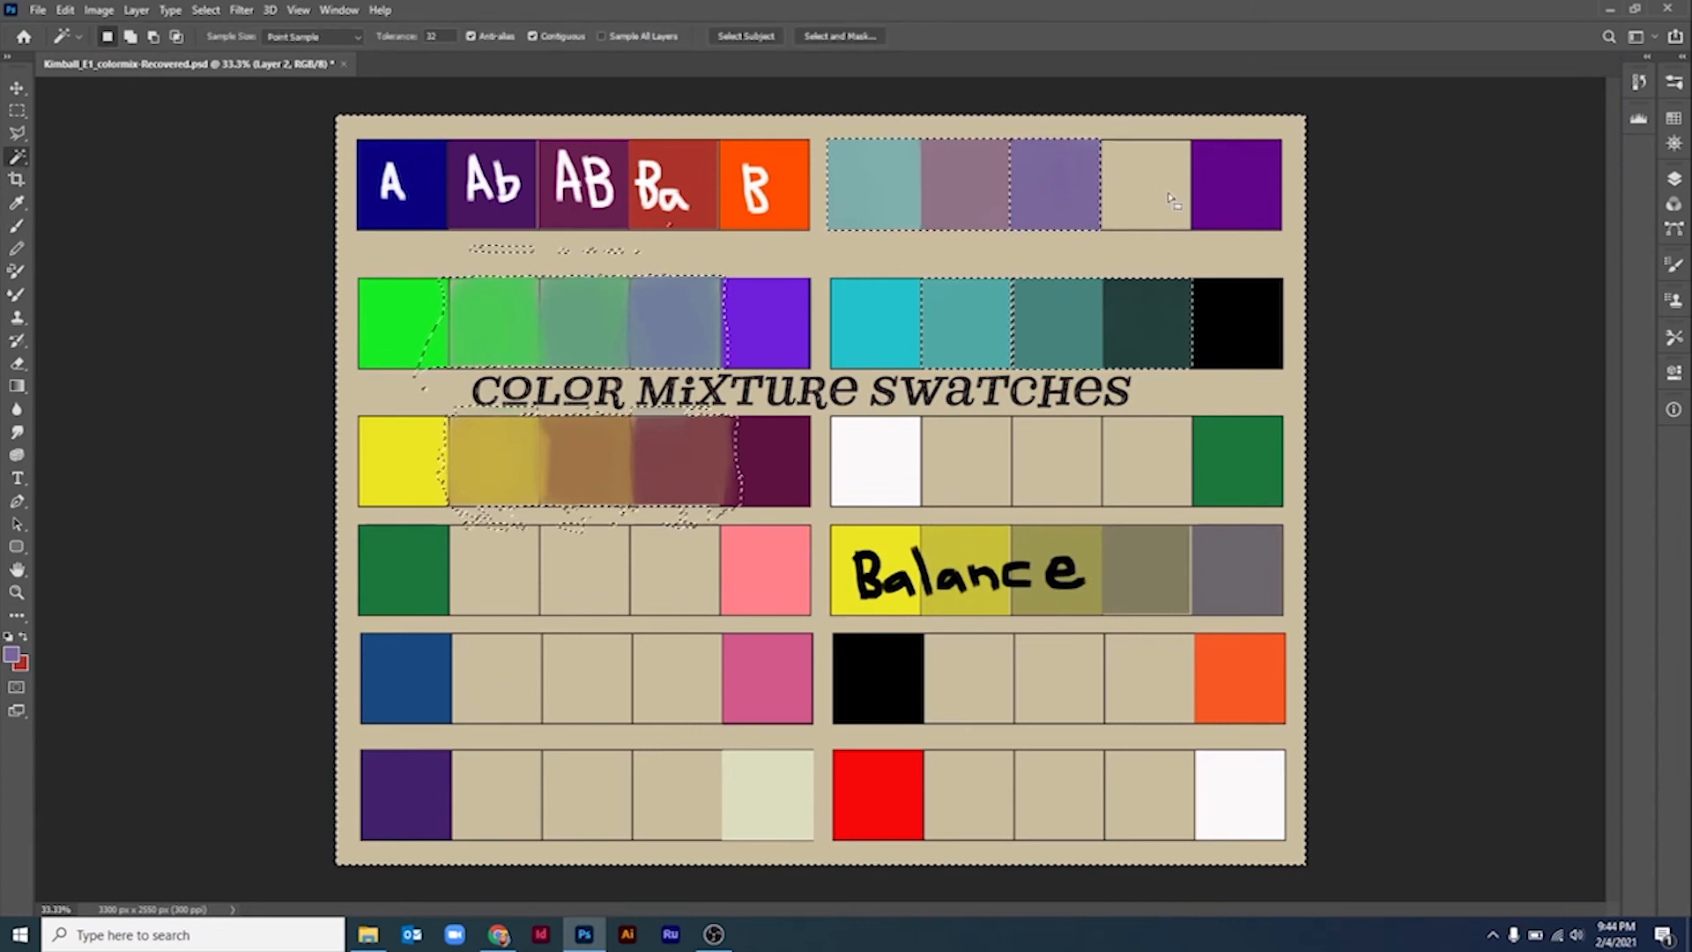
pyautogui.hotkey('ctrl', 'd')
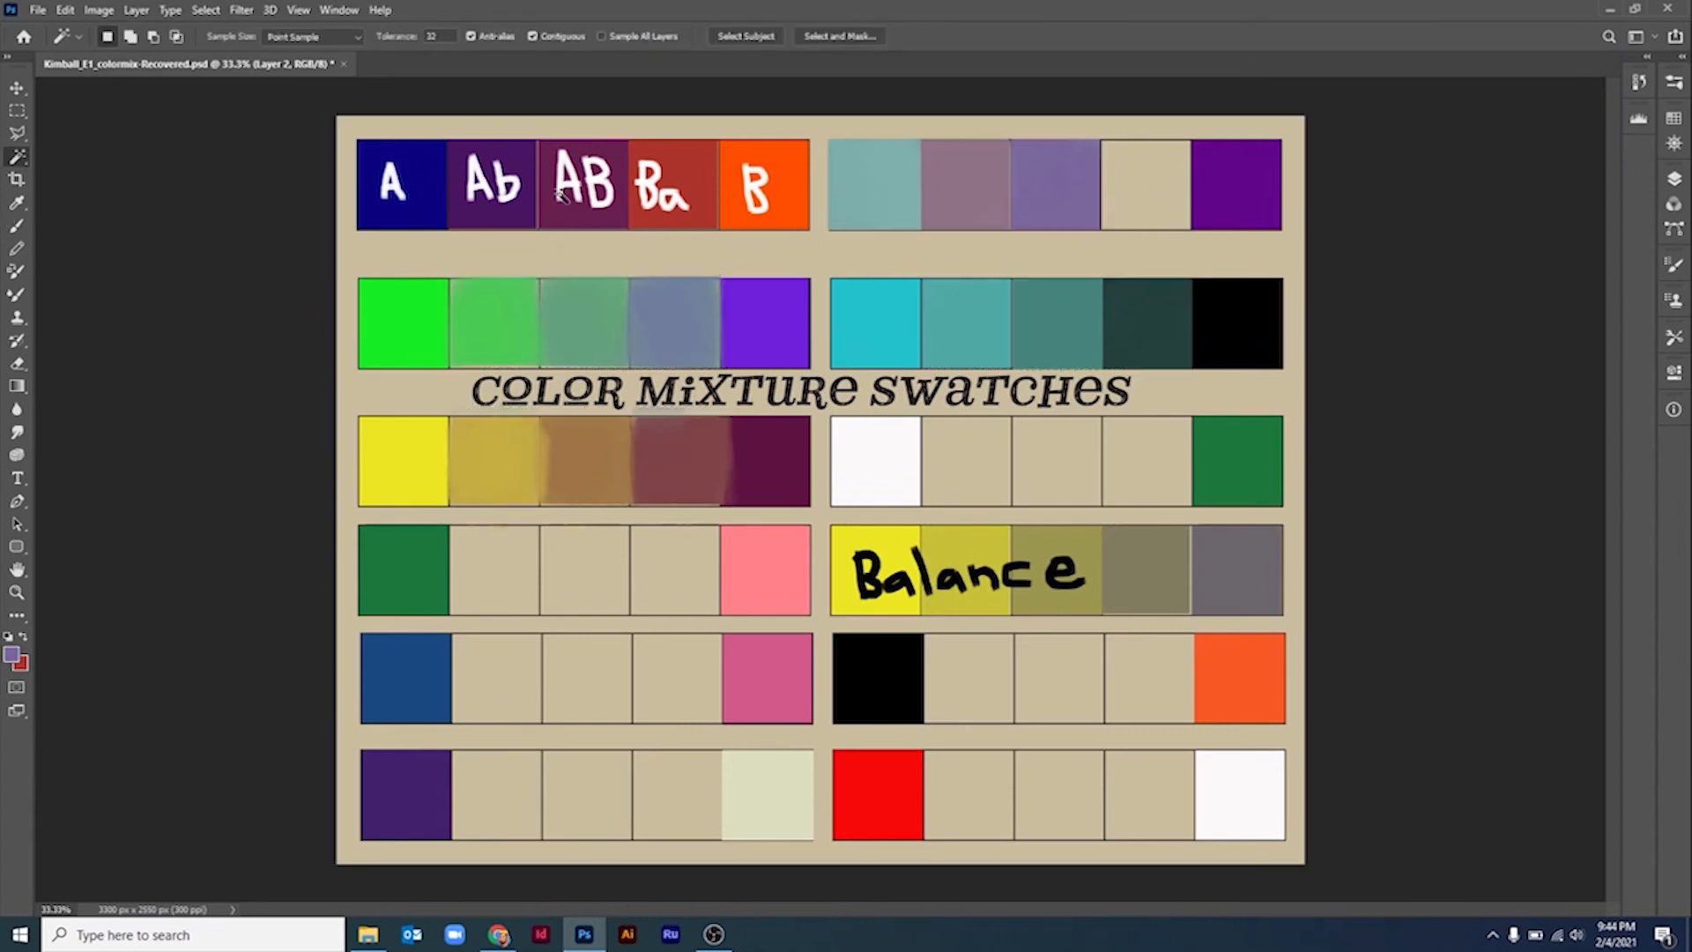
# Select the empty fourth cell of the teal-to-purple row, brush it with blue-violet and the sampled purple, and clear the selection
pyautogui.press('m')
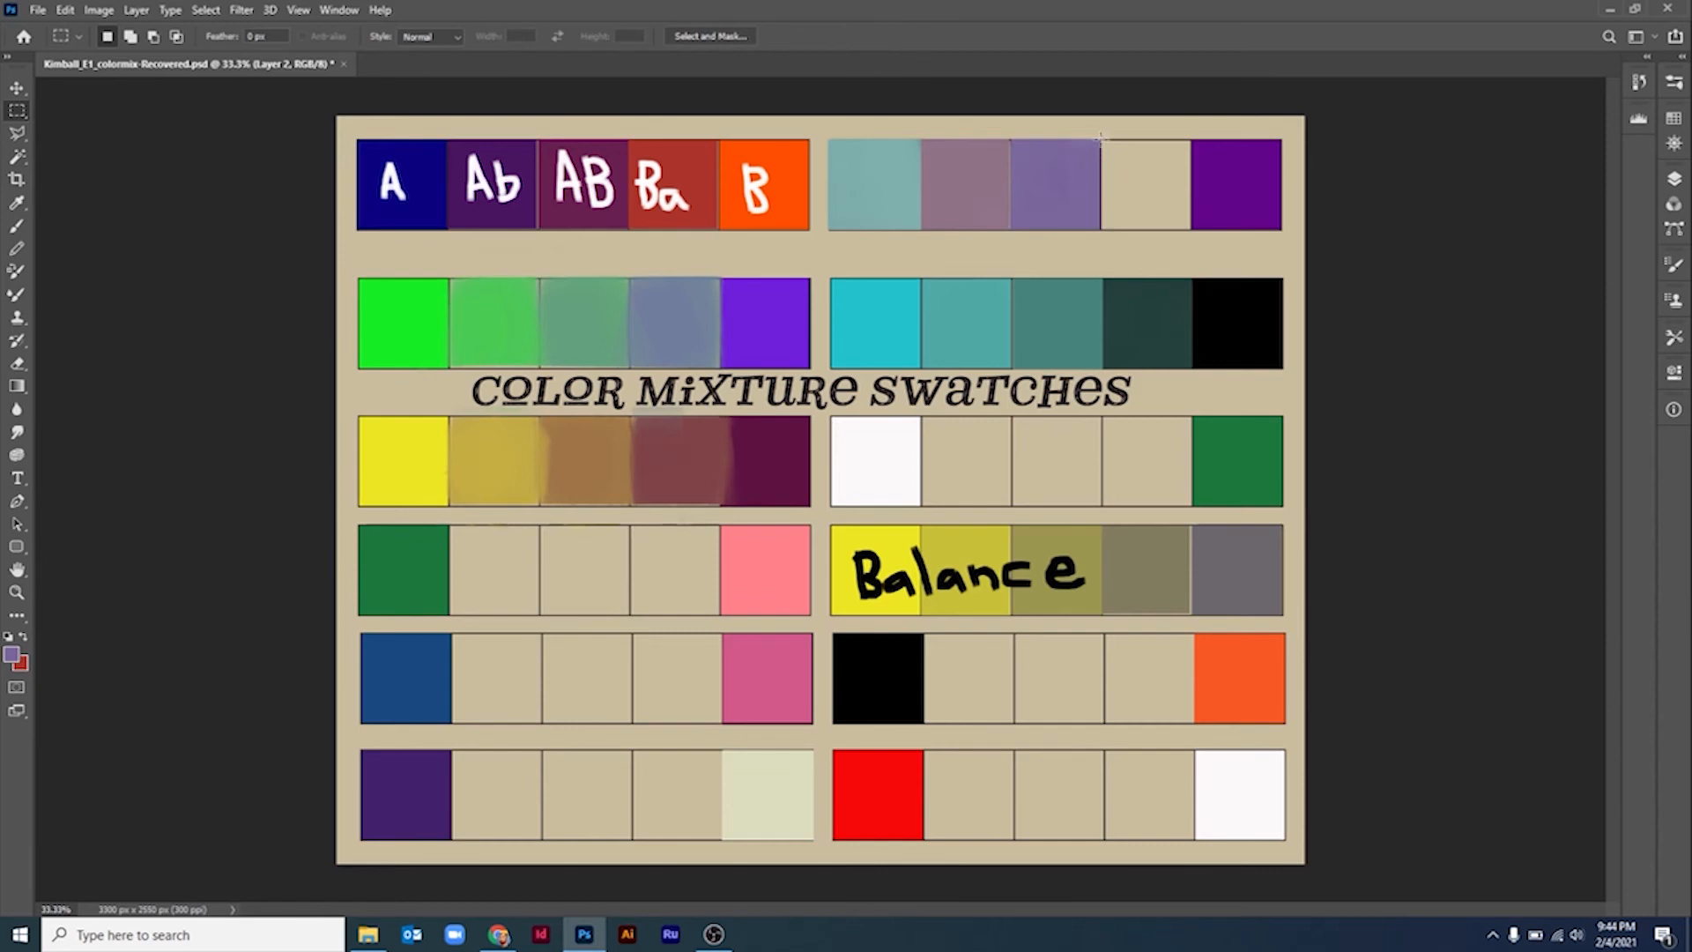
pyautogui.moveTo(1101, 138)
pyautogui.mouseDown()
pyautogui.moveTo(1191, 217)
pyautogui.moveTo(1150, 283)
pyautogui.moveTo(1173, 158)
pyautogui.moveTo(1169, 258)
pyautogui.moveTo(1119, 254)
pyautogui.moveTo(1109, 166)
pyautogui.moveTo(1143, 126)
pyautogui.moveTo(1181, 143)
pyautogui.moveTo(1132, 110)
pyautogui.moveTo(1179, 120)
pyautogui.moveTo(1116, 142)
pyautogui.moveTo(1164, 148)
pyautogui.moveTo(1110, 167)
pyautogui.moveTo(1137, 91)
pyautogui.mouseUp()
pyautogui.press('b')
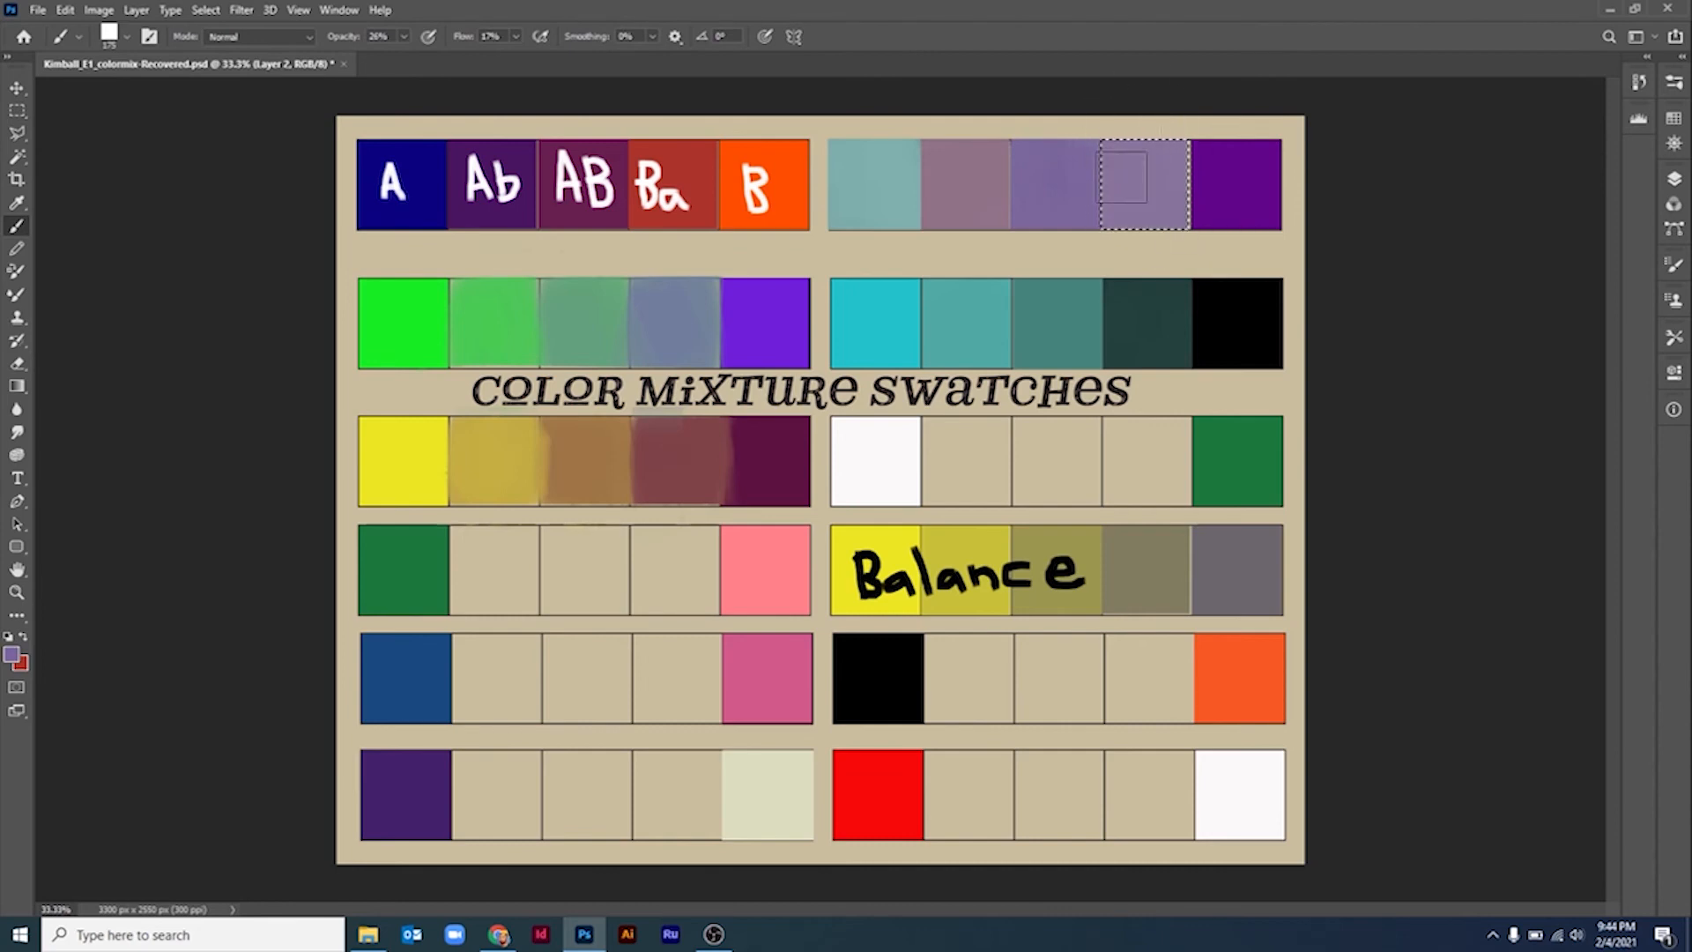
pyautogui.moveTo(1106, 177); pyautogui.dragTo(1190, 216)
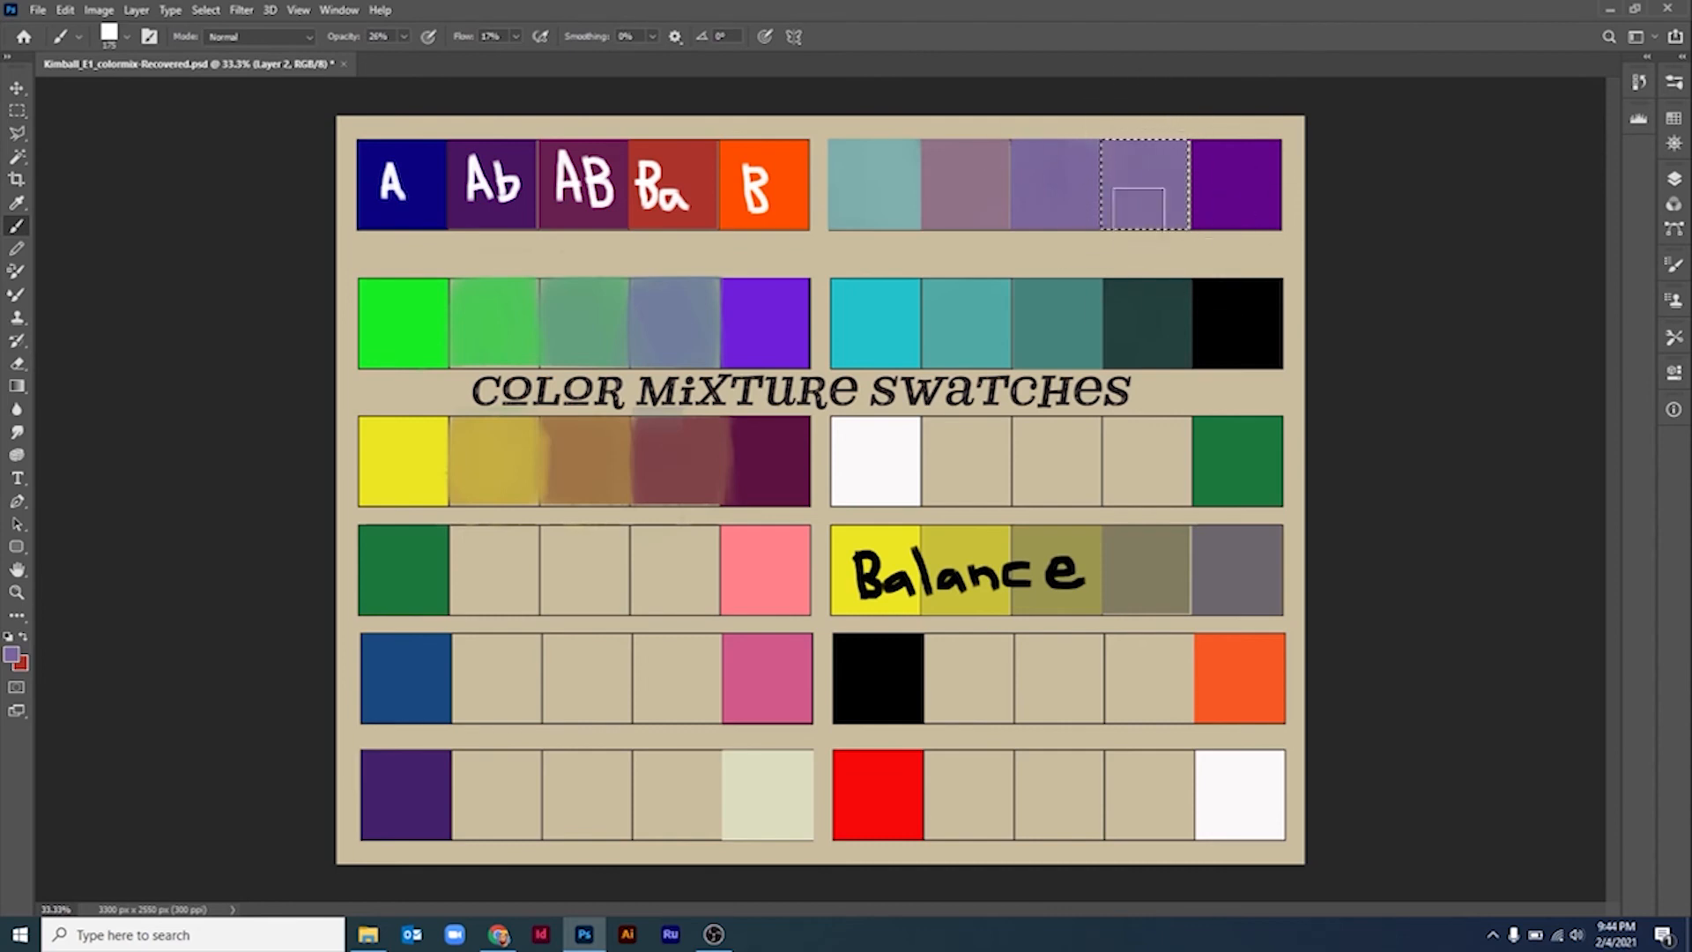
pyautogui.keyDown('alt'); pyautogui.click(1237, 192); pyautogui.keyUp('alt')
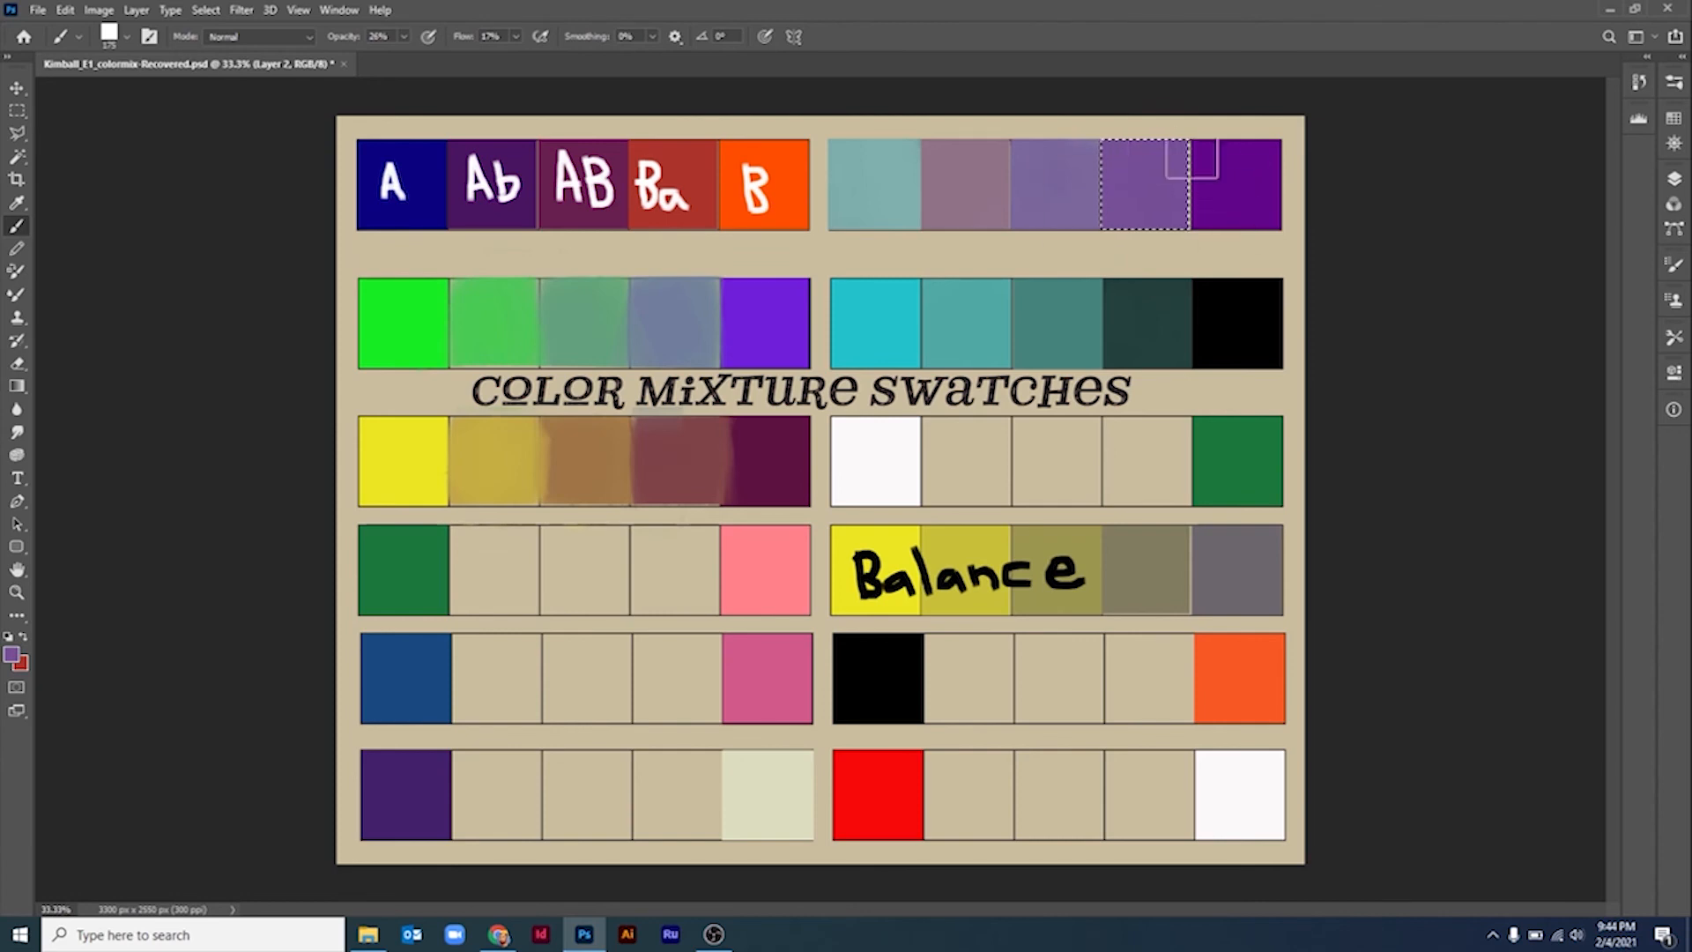
pyautogui.hotkey('ctrl', 'd')
# Select the mauve second cell of the teal-to-purple row for repainting with the Brush tool
pyautogui.press('w')
pyautogui.click(961, 185)
pyautogui.press('b')
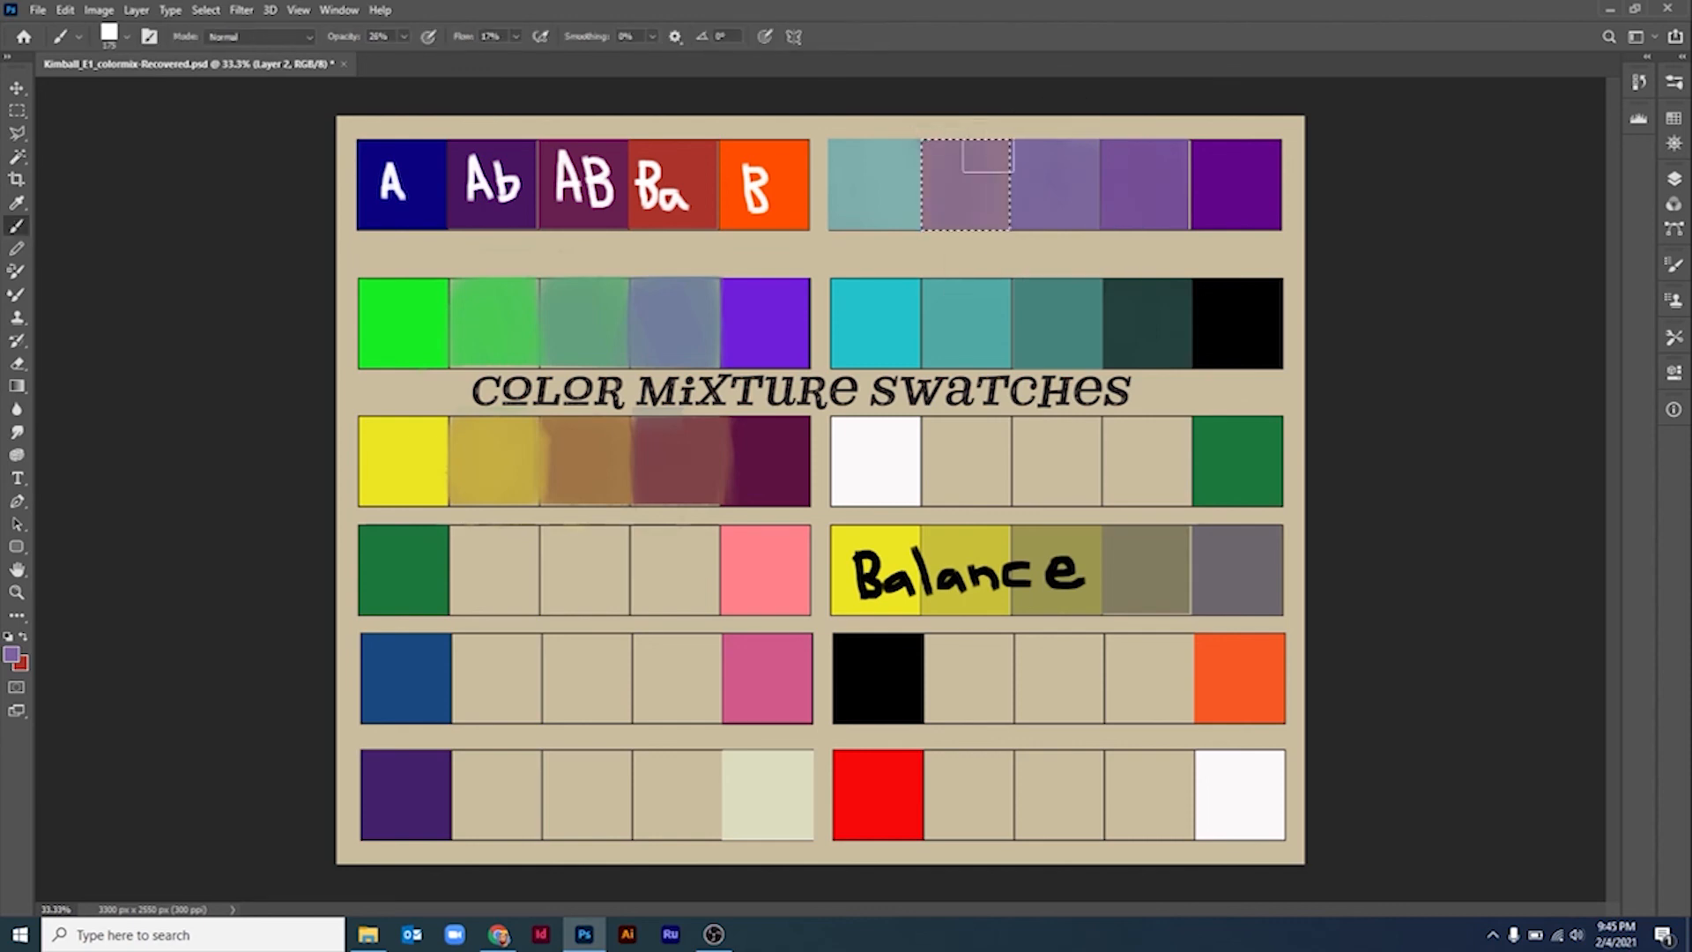